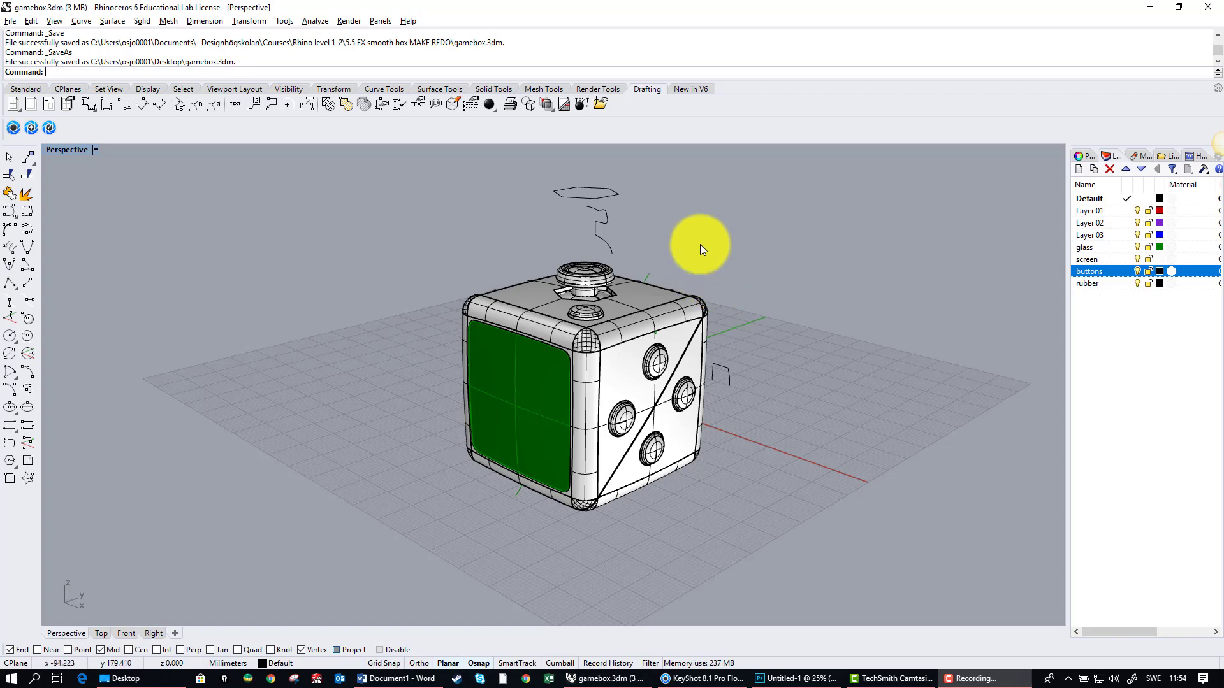
Step: Make Layer 01 the current layer and hide the rubber, buttons, screen, glass and Default layers
mouse_move(686, 267)
right_down()
mouse_move(774, 284)
mouse_move(774, 264)
mouse_move(670, 273)
right_up()
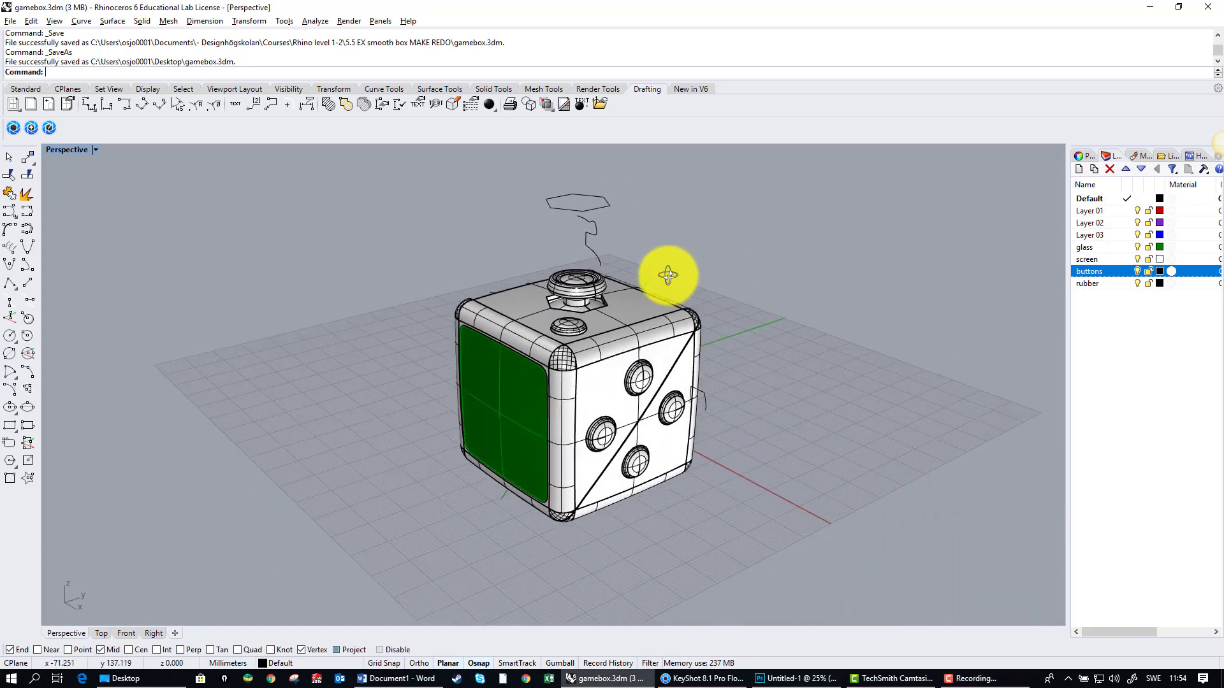
click(1136, 281)
click(1137, 271)
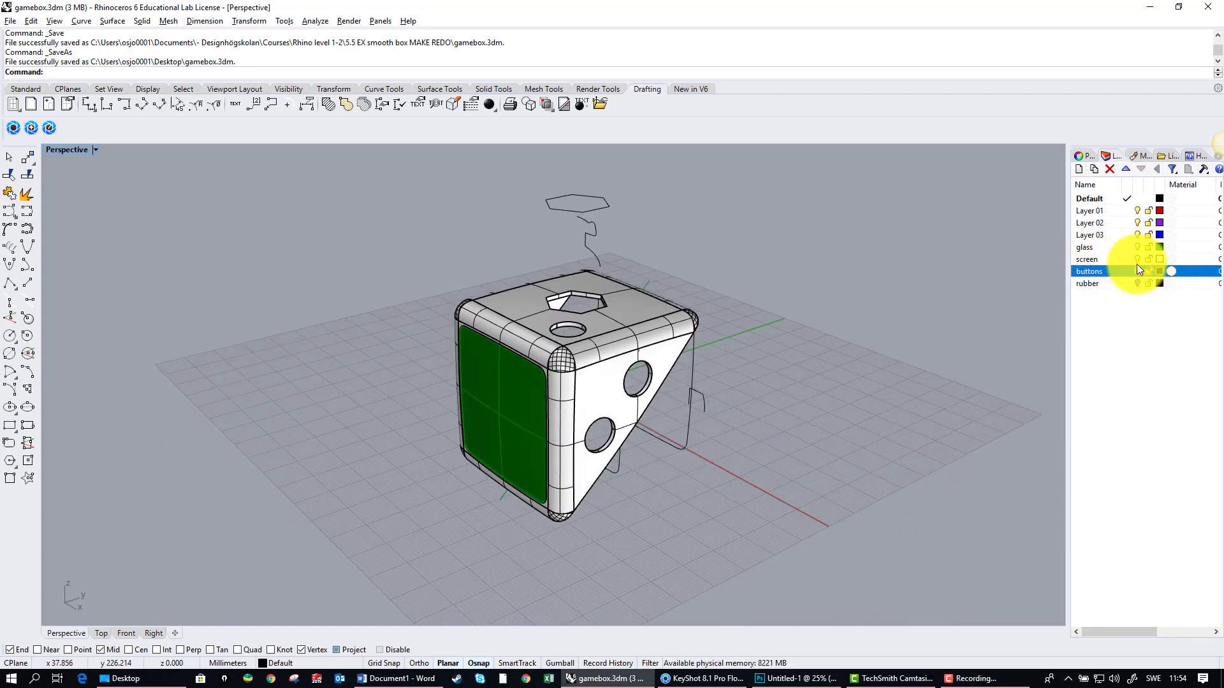
click(1137, 259)
click(1137, 248)
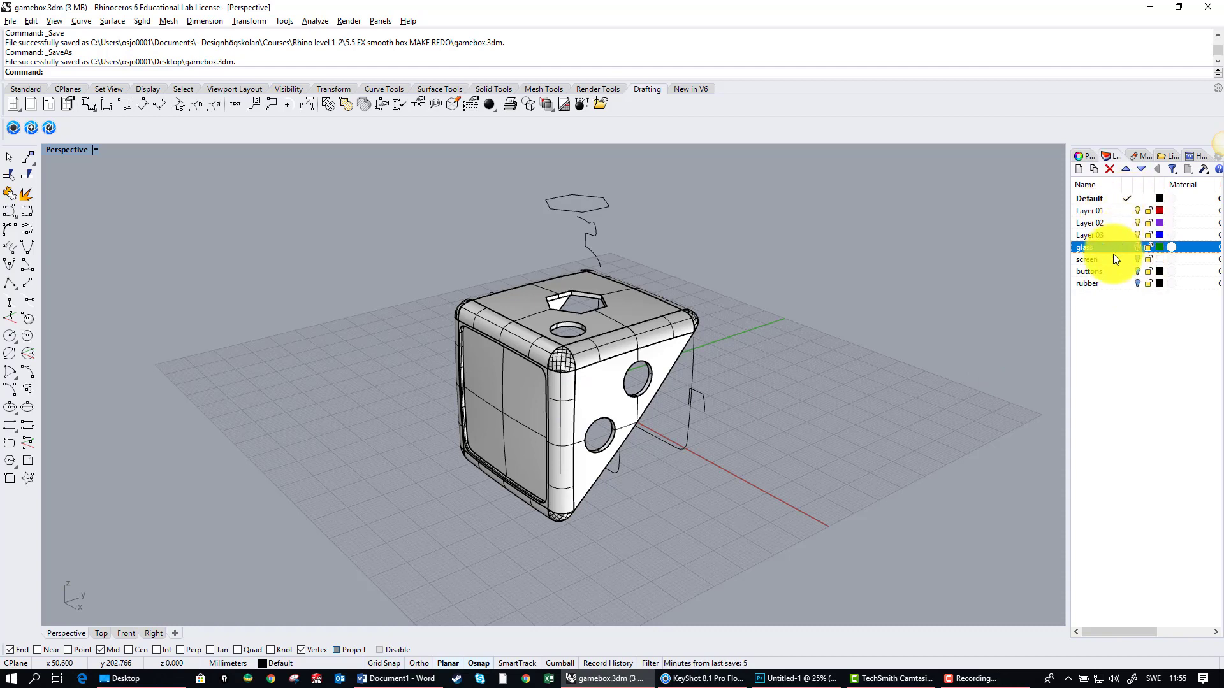
double_click(1106, 211)
click(1136, 198)
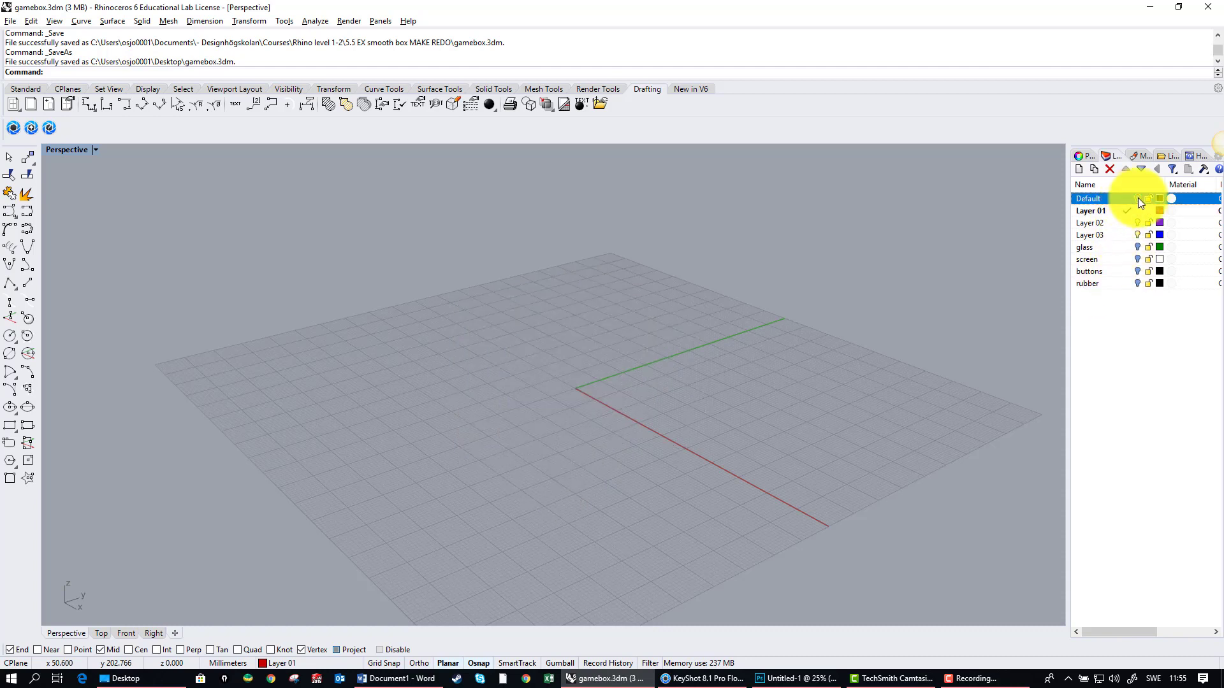
Step: Show the glass and screen layers and inspect the edge where the glass meets the screen
click(1137, 247)
click(1137, 259)
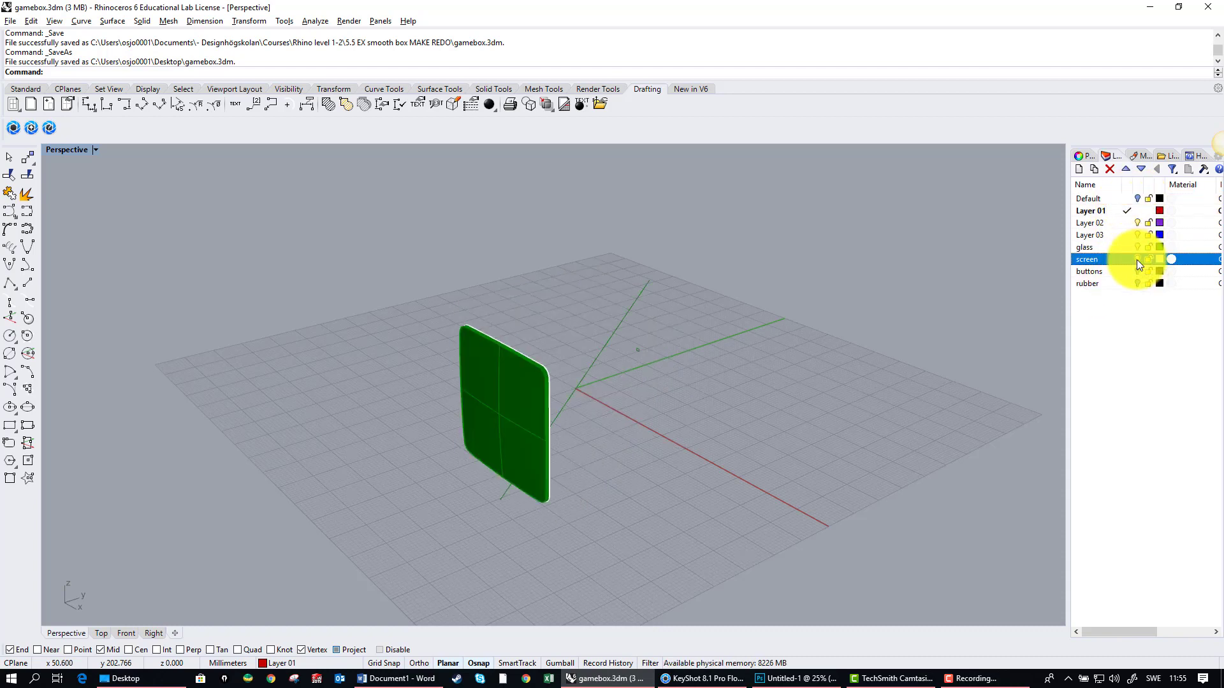
right_drag(459, 410, 488, 380)
scroll(478, 381, up, 5)
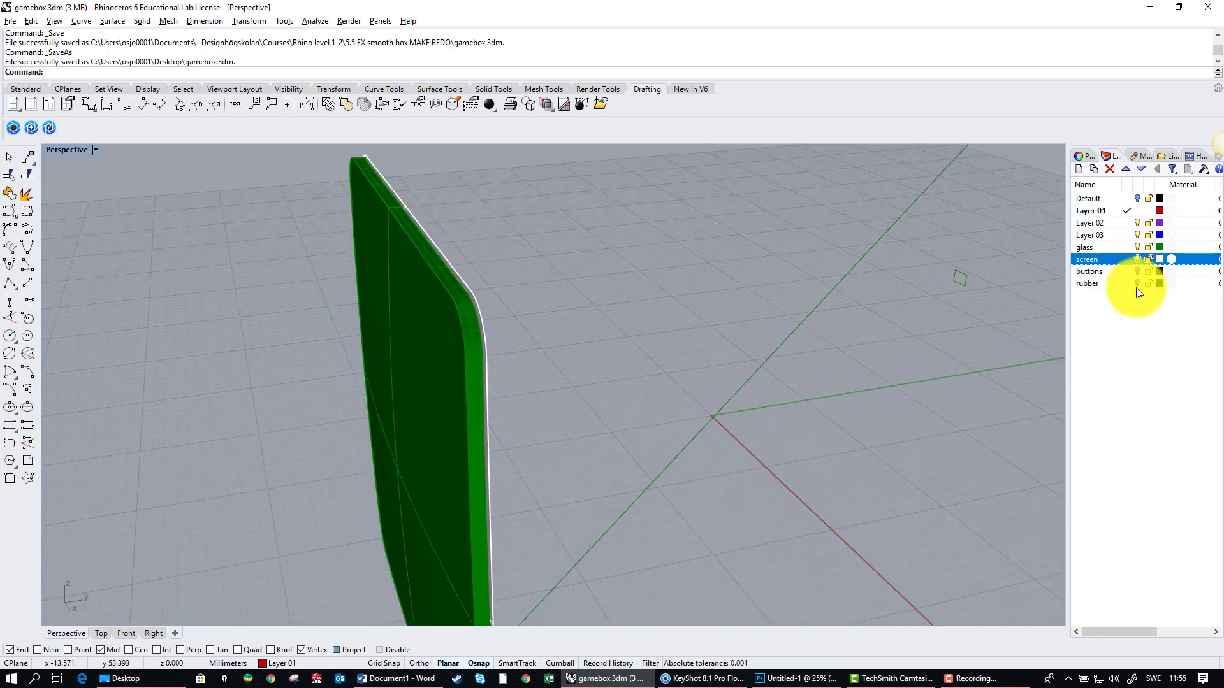
Step: Show the buttons, rubber and Default layers so every part of the game box is visible
click(1137, 271)
scroll(675, 360, down, 5)
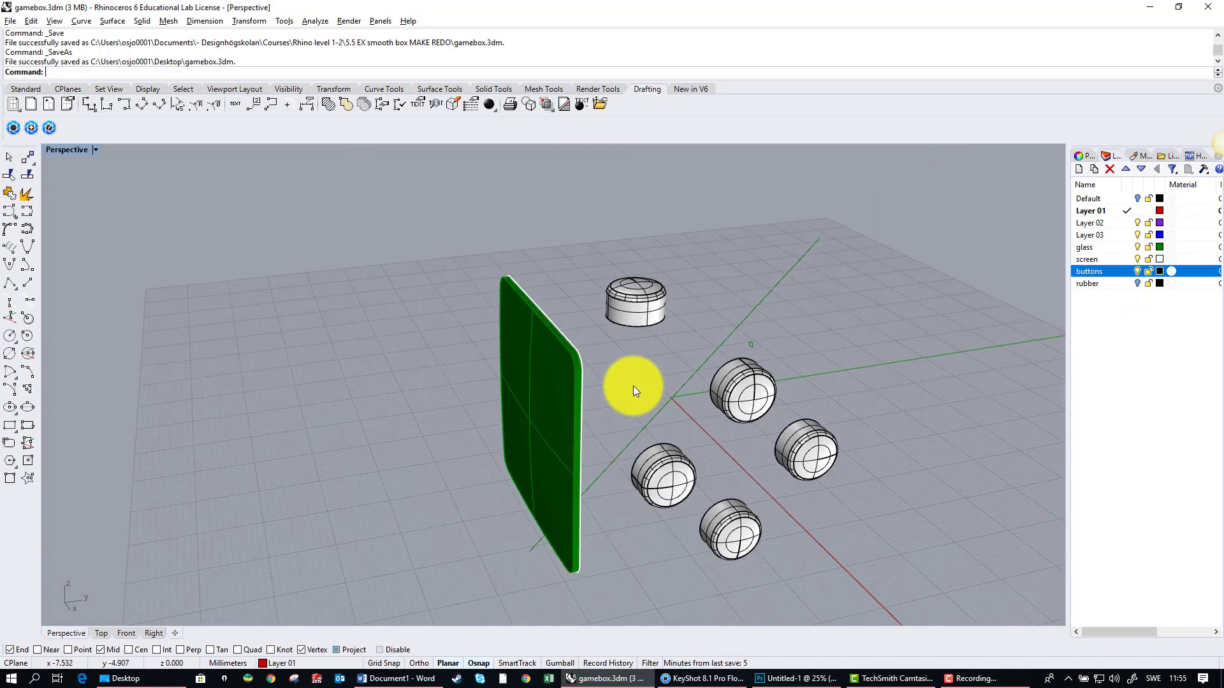
click(1137, 283)
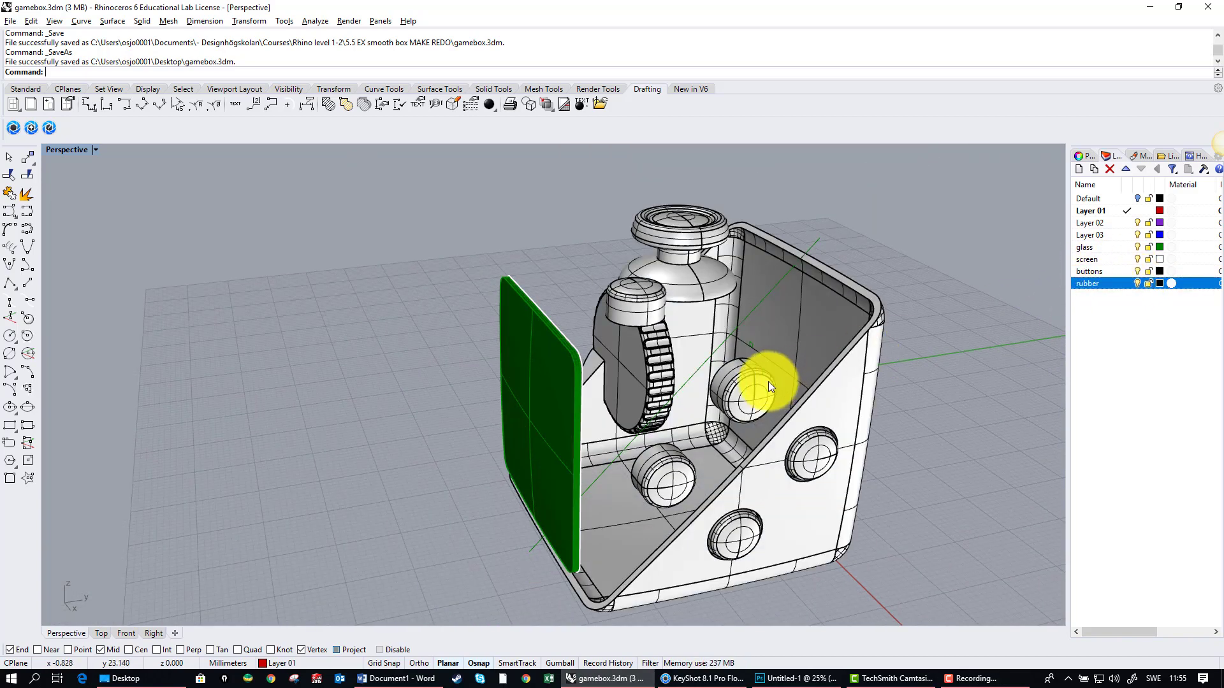
right_drag(772, 343, 820, 410)
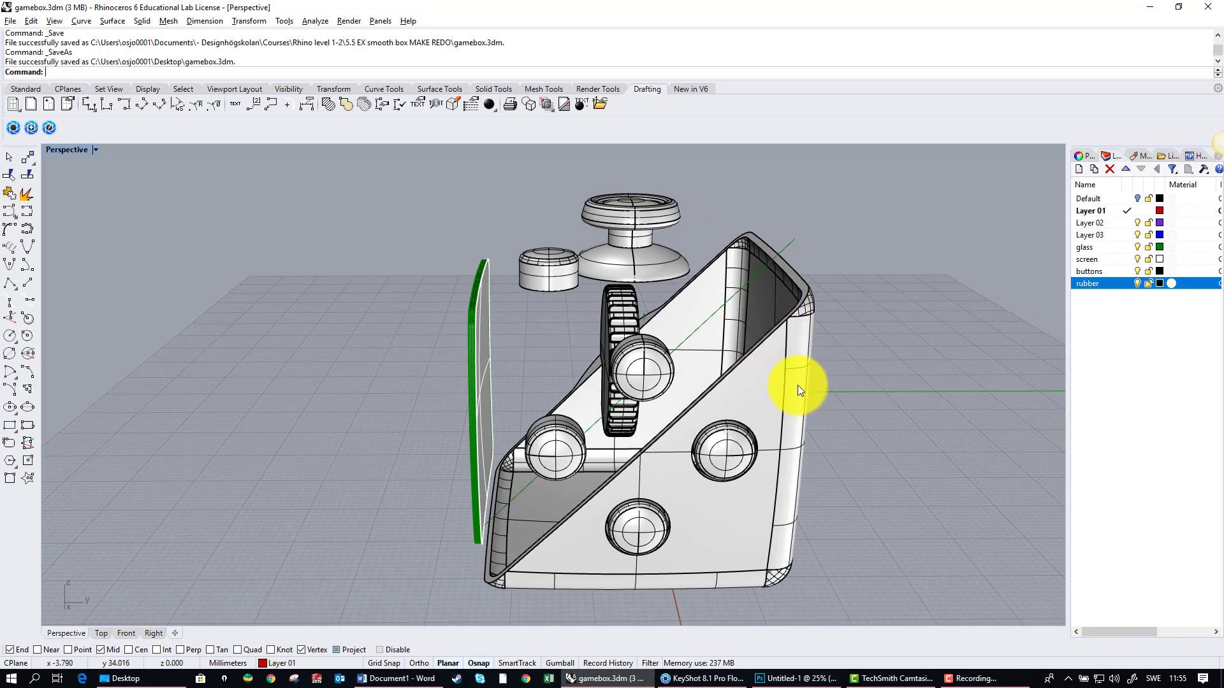
click(1137, 199)
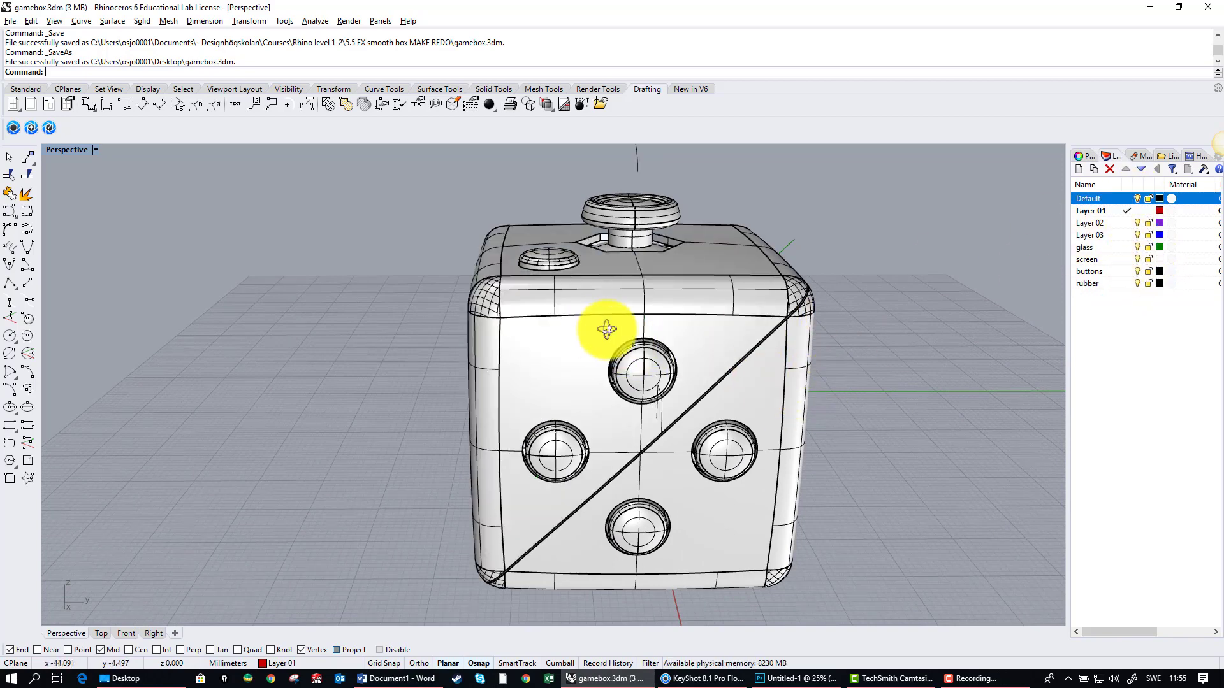
right_drag(606, 325, 650, 342)
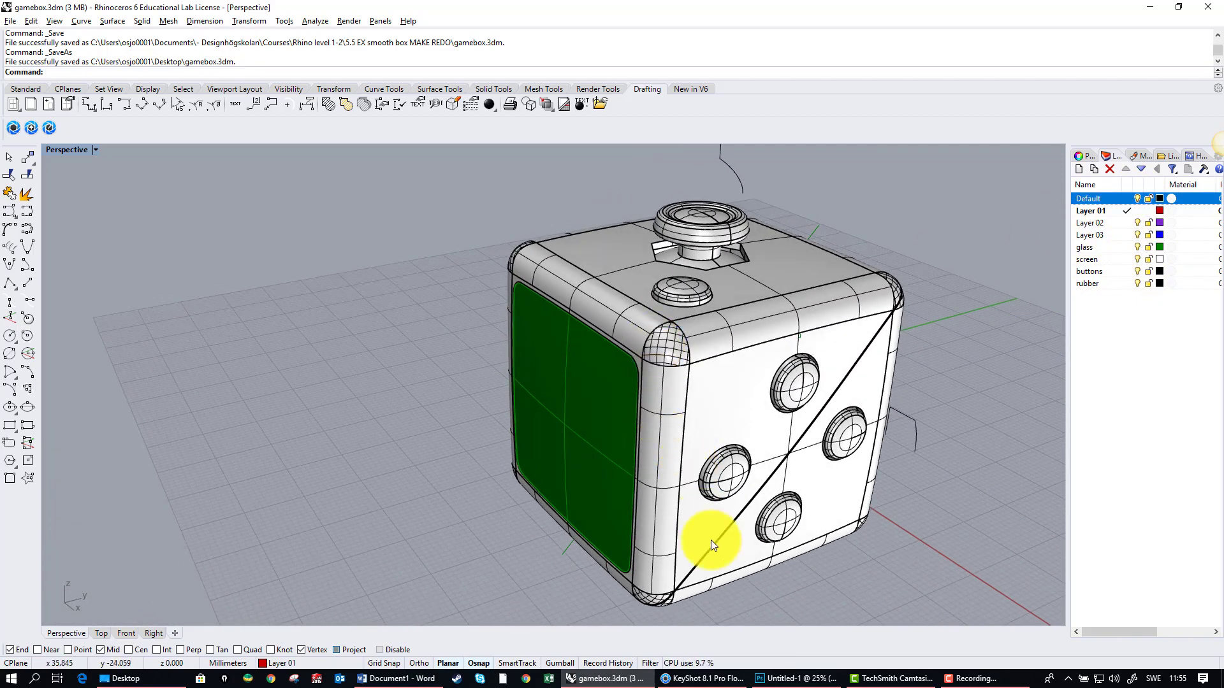
Step: Switch to KeyShot, bring gamebox.3dm from the Desktop folder into the scene for import, and minimize the folder window
click(701, 679)
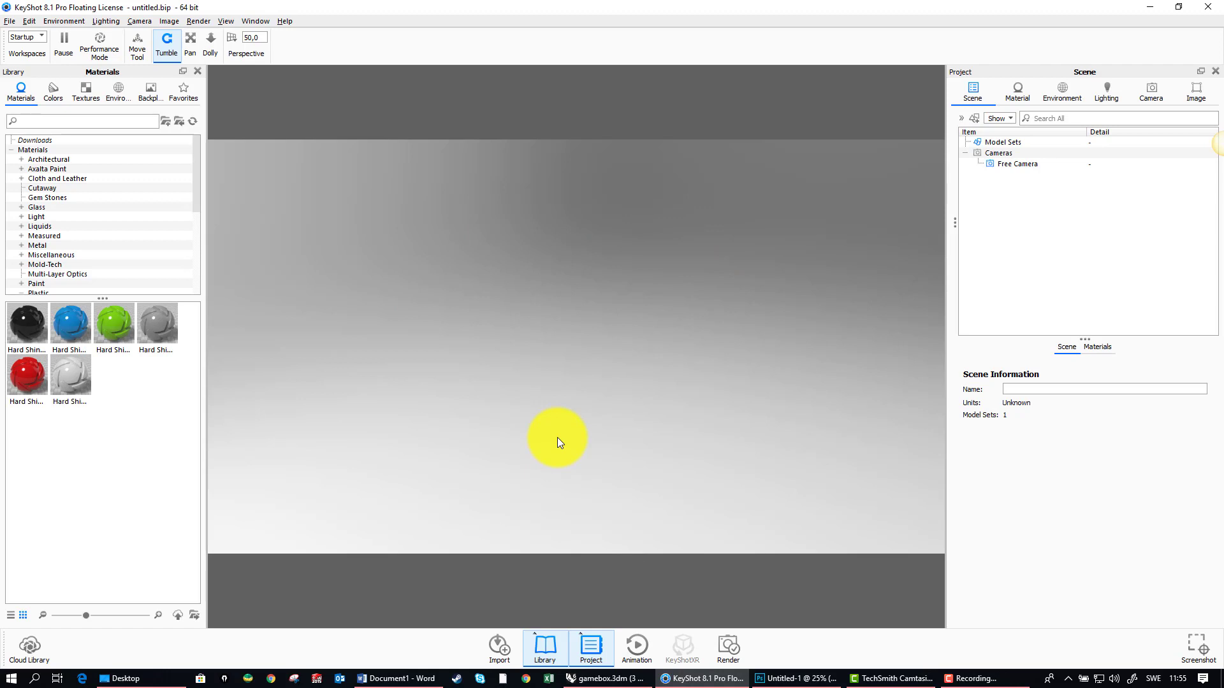
click(121, 678)
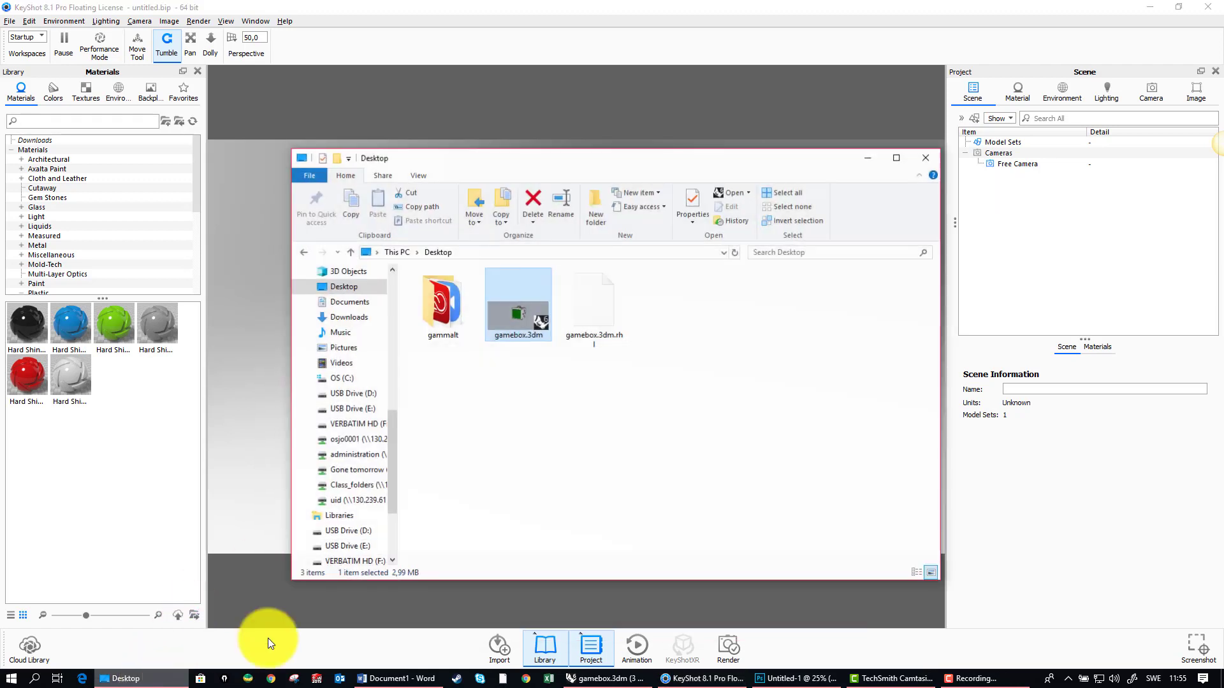
drag(597, 160, 828, 153)
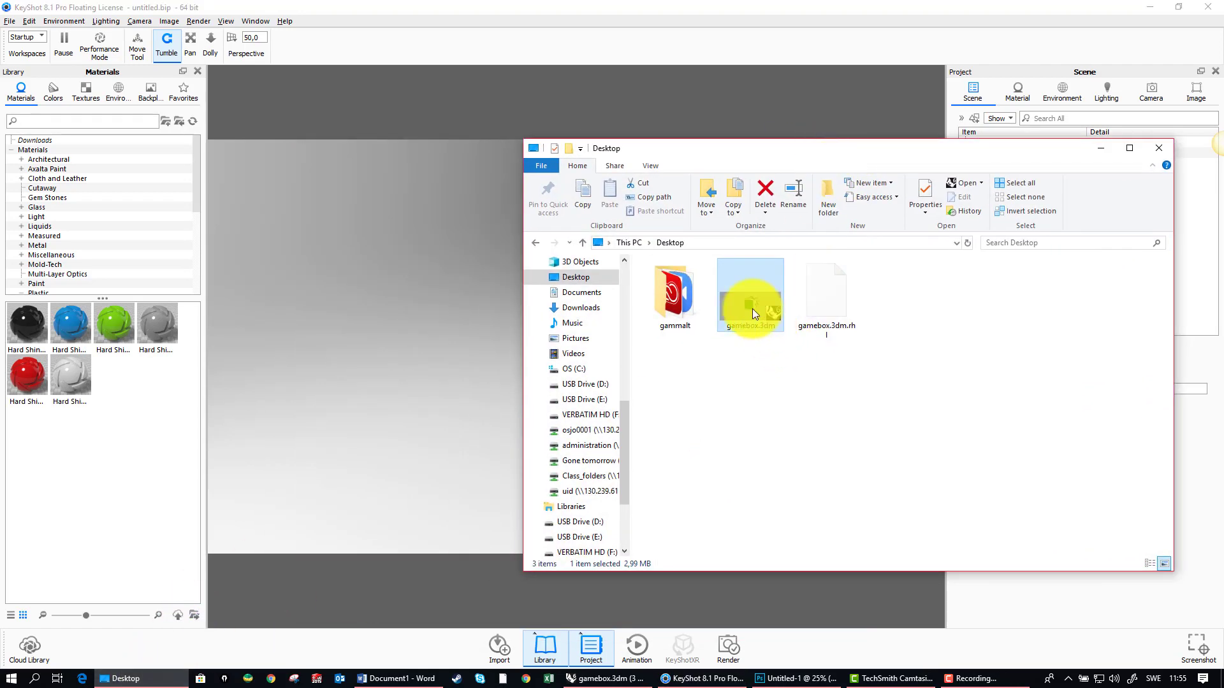
drag(752, 309, 385, 216)
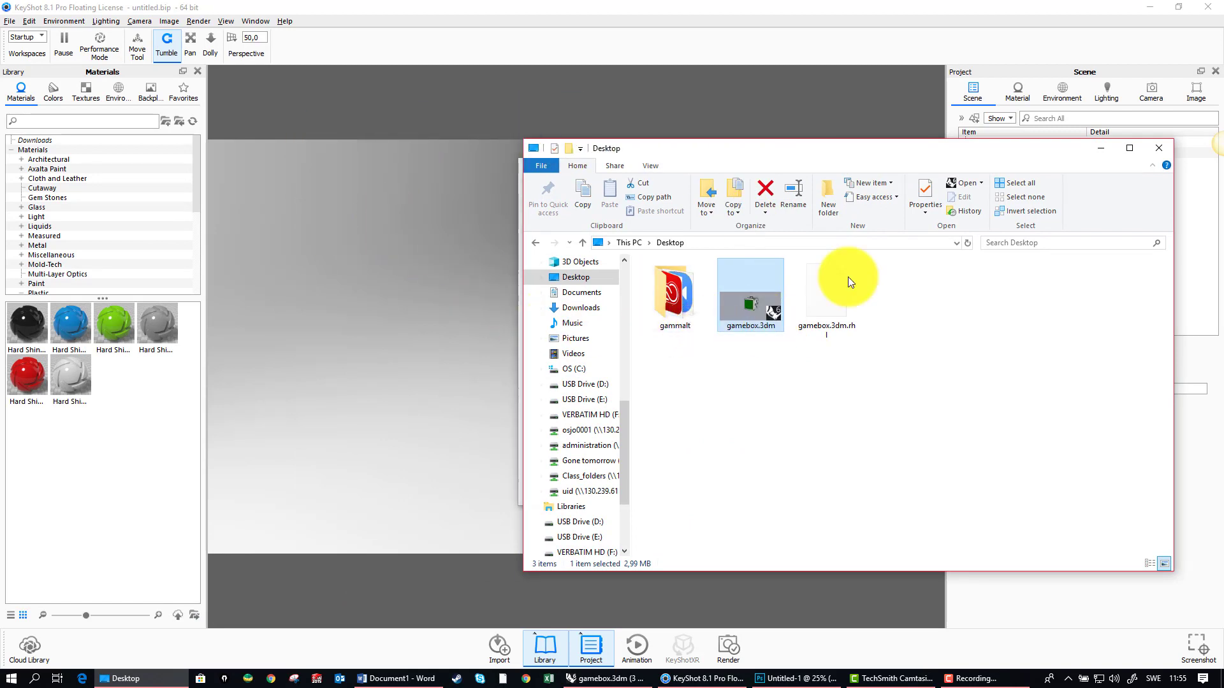
click(1101, 150)
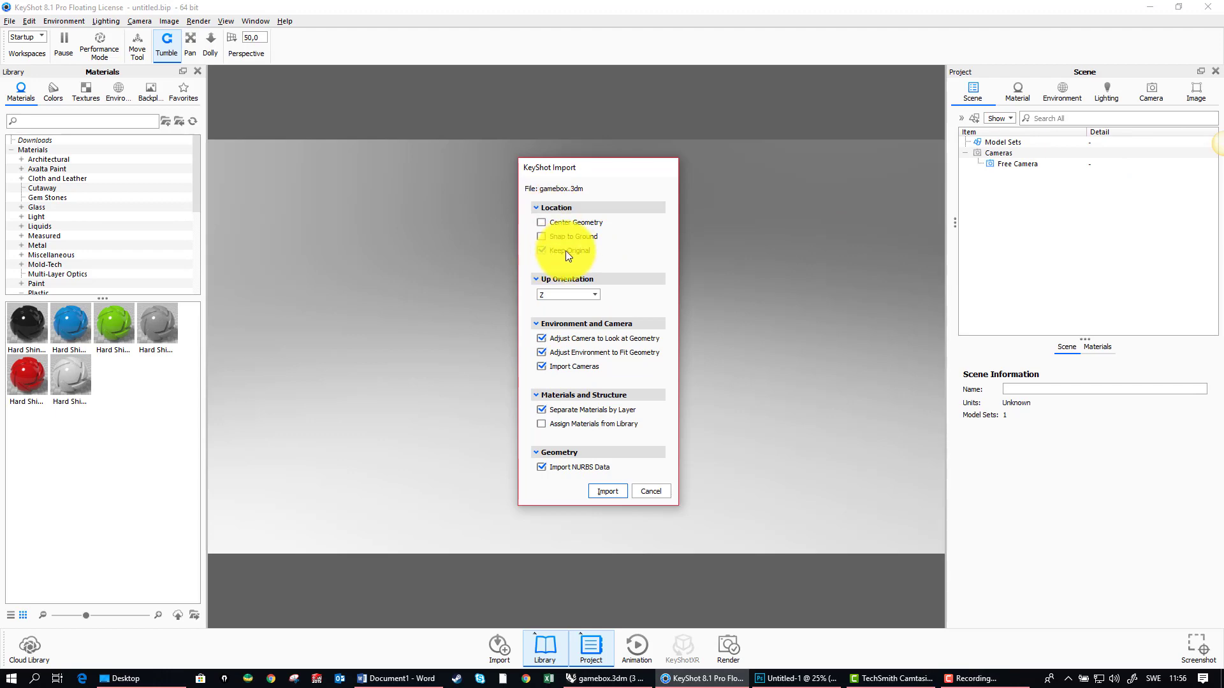
Step: Switch to Rhino and examine the model's position relative to the ground grid and its up axis against the KeyShot import options
click(608, 679)
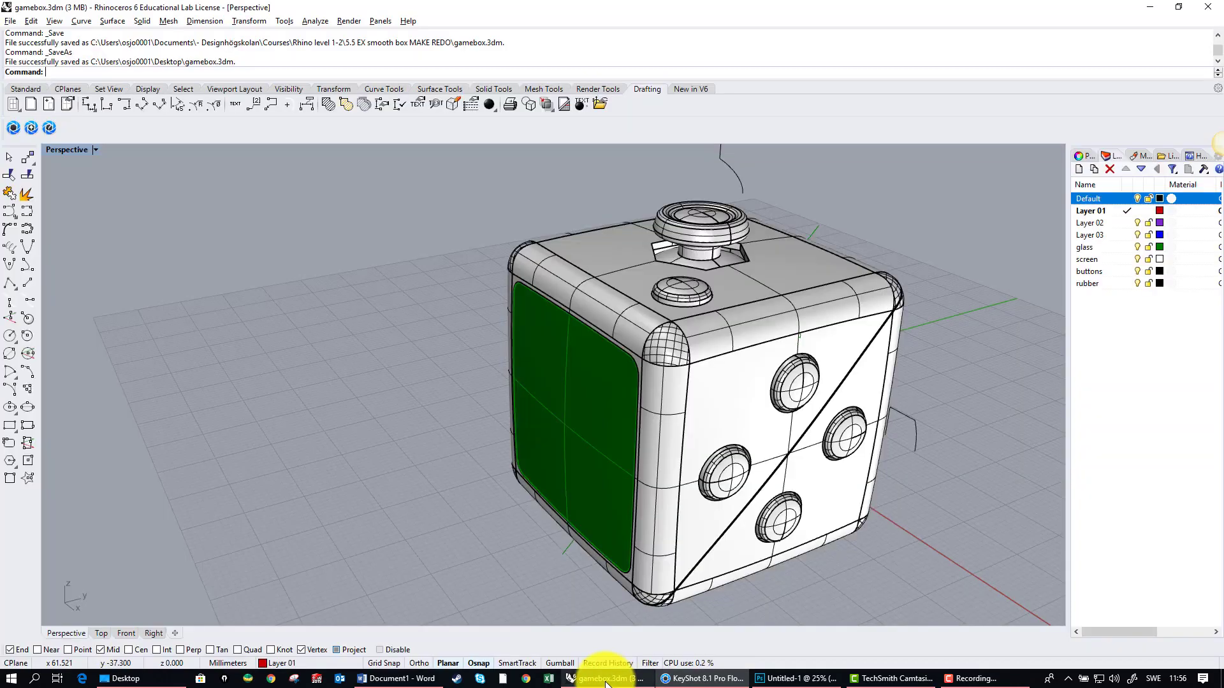
right_drag(672, 448, 920, 346)
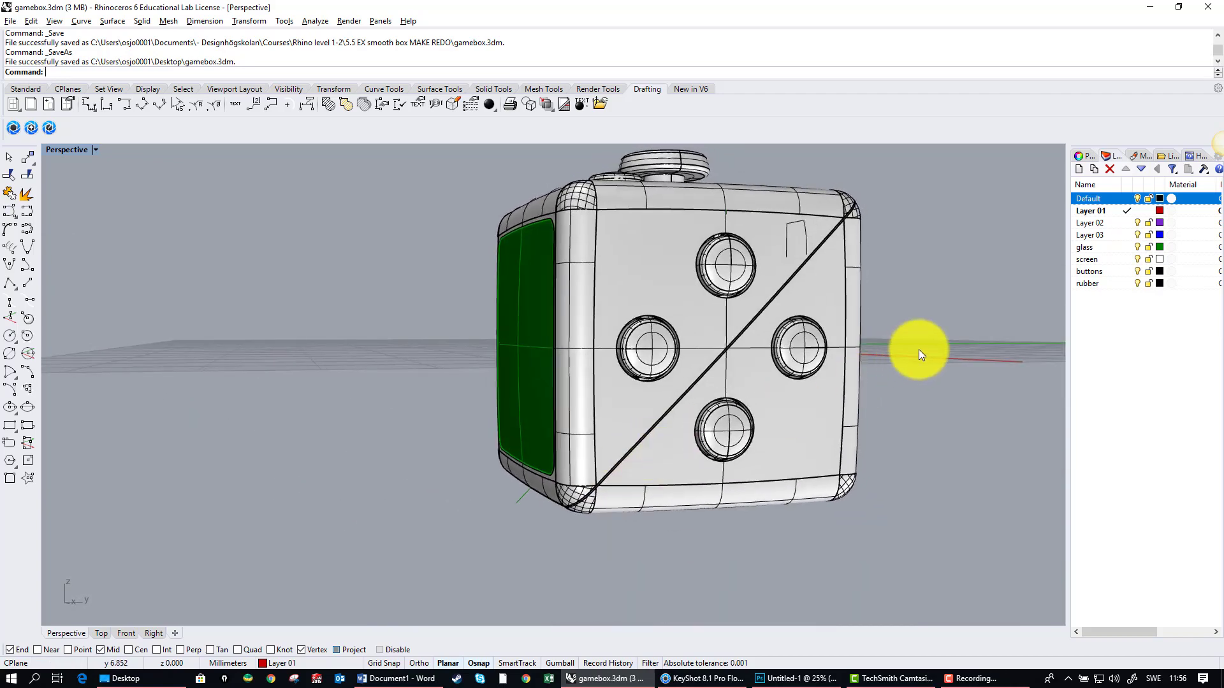
right_drag(665, 258, 652, 311)
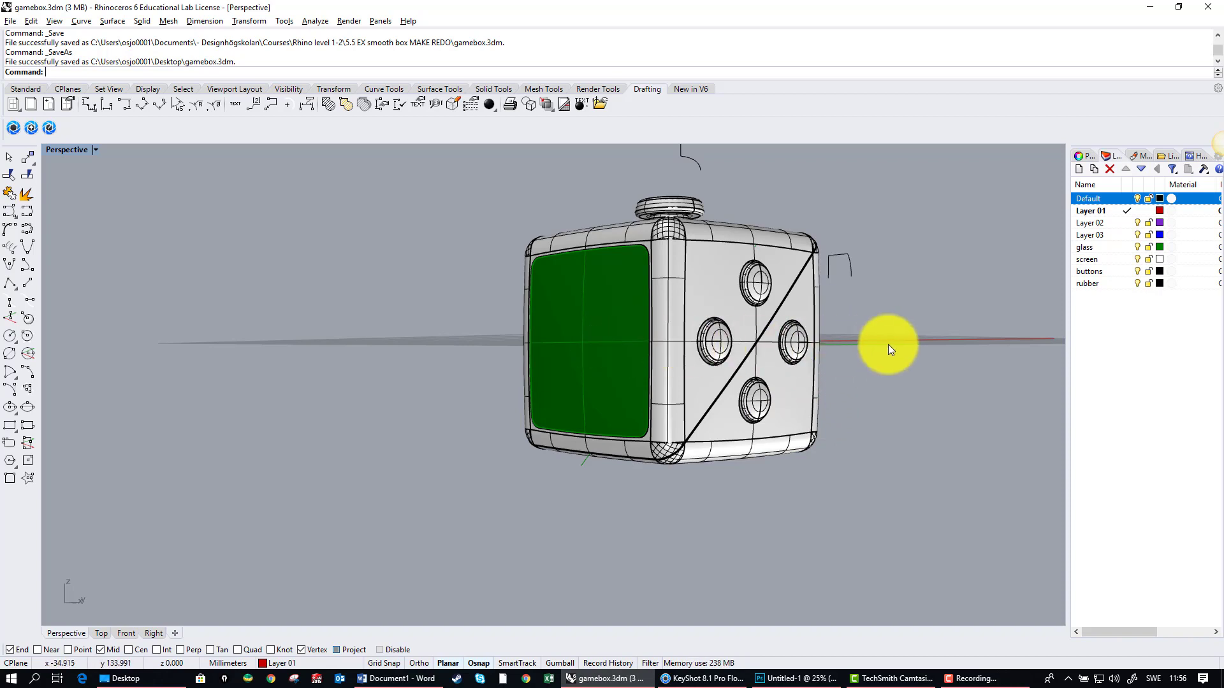
right_drag(847, 339, 847, 350)
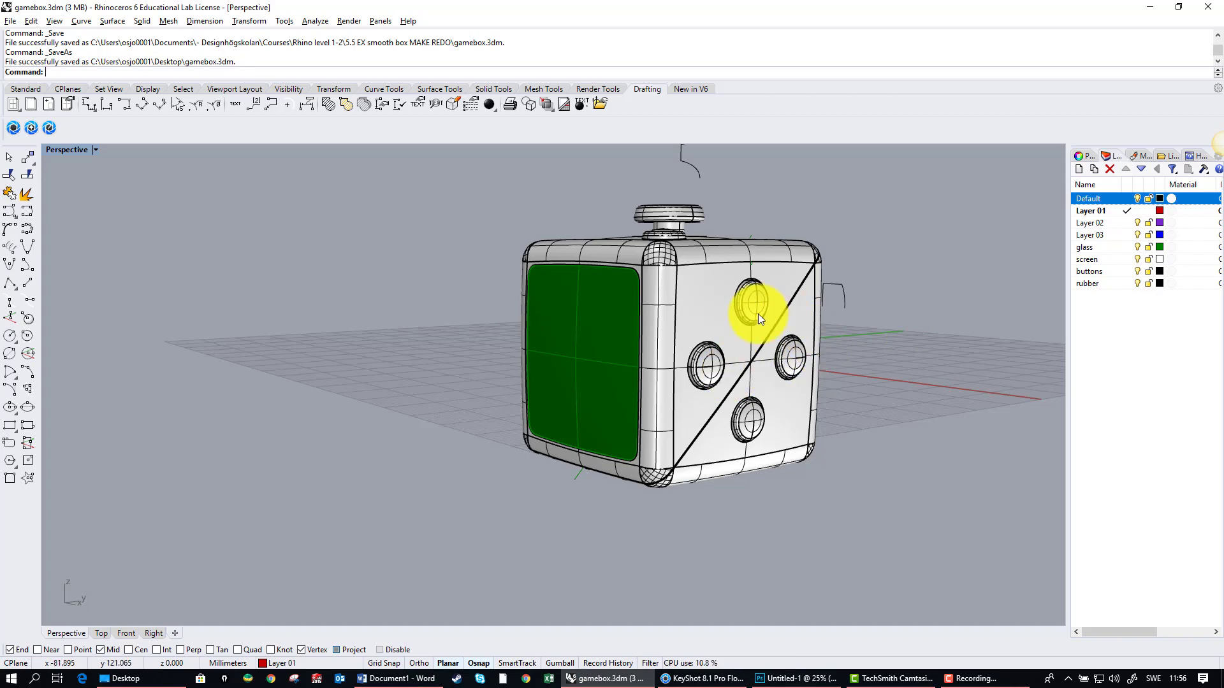
key(alt+Tab)
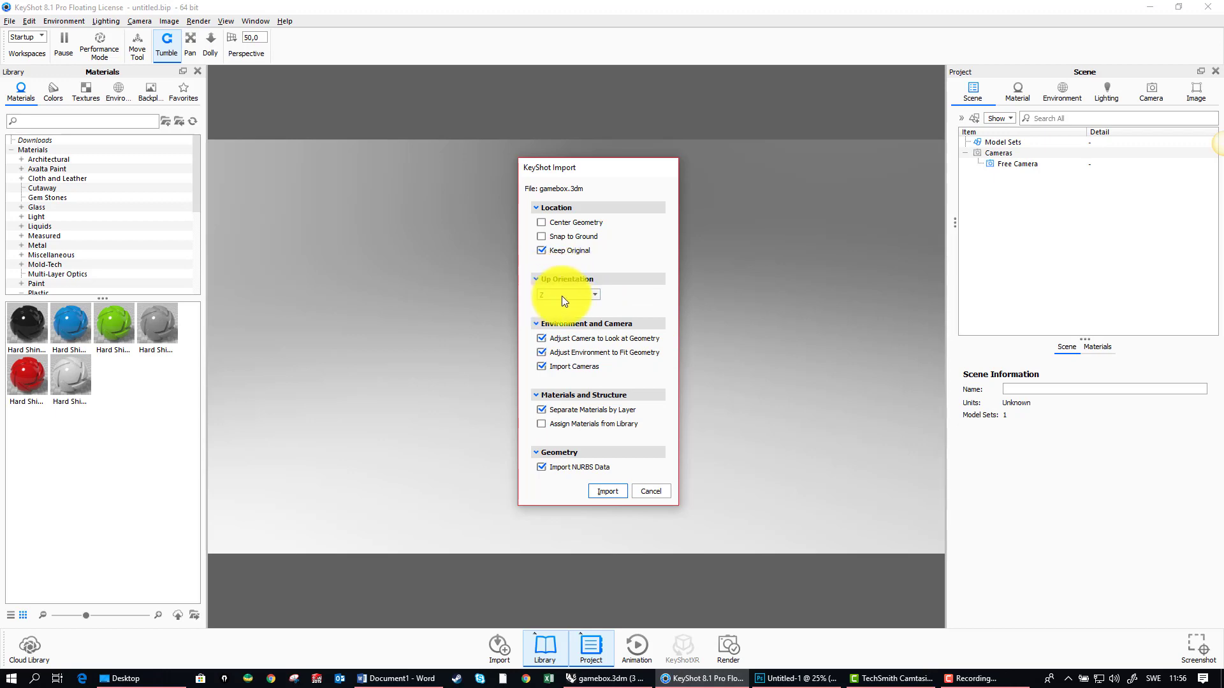
key(alt+Tab)
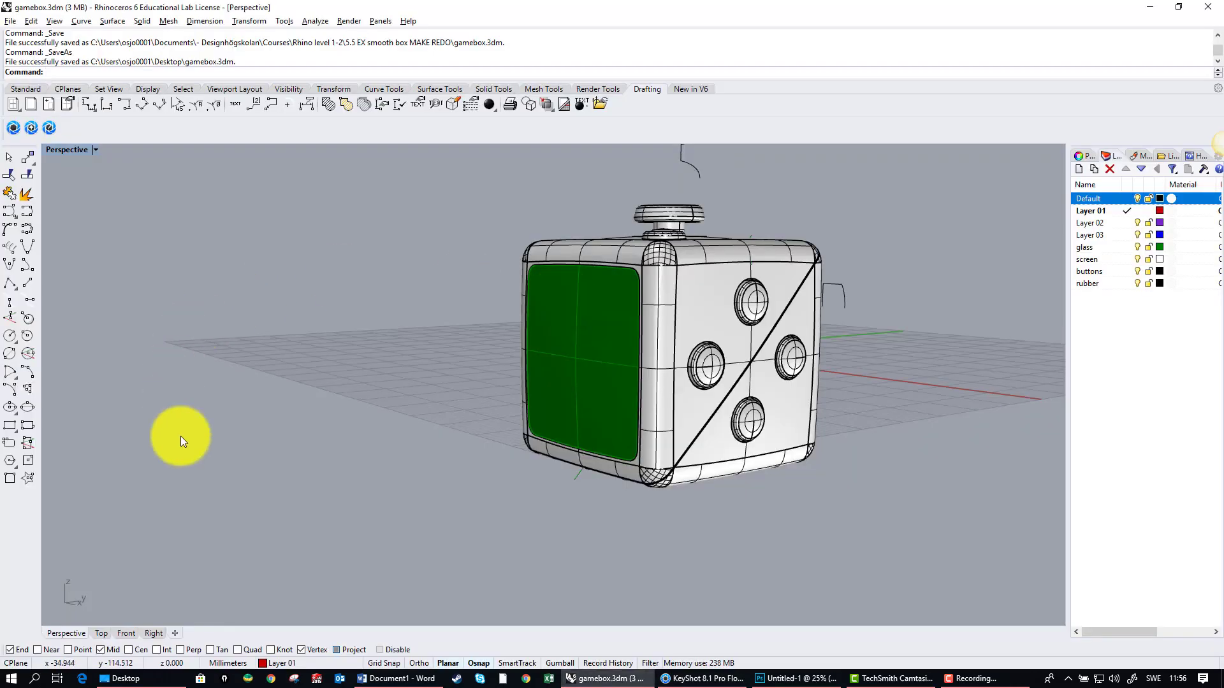
right_drag(458, 403, 366, 395)
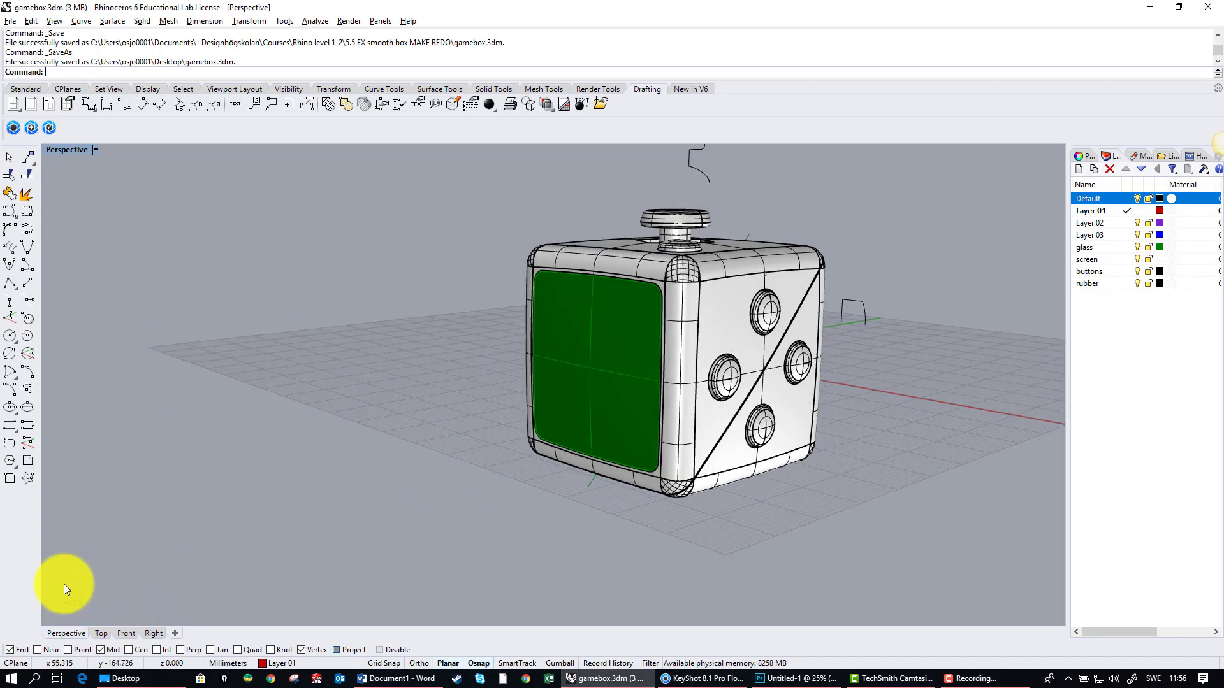
right_drag(182, 549, 251, 494)
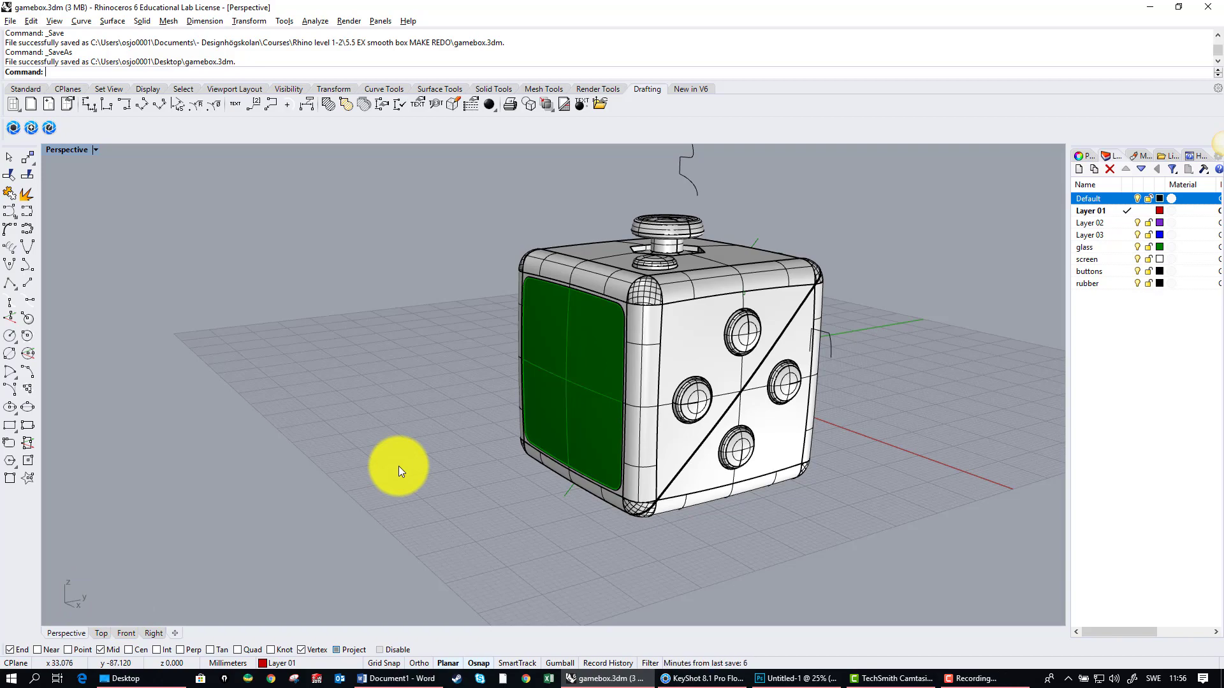
Step: Switch back to KeyShot and import gamebox.3dm with Keep Original location, Z up orientation and materials separated by layer
key(alt+Tab)
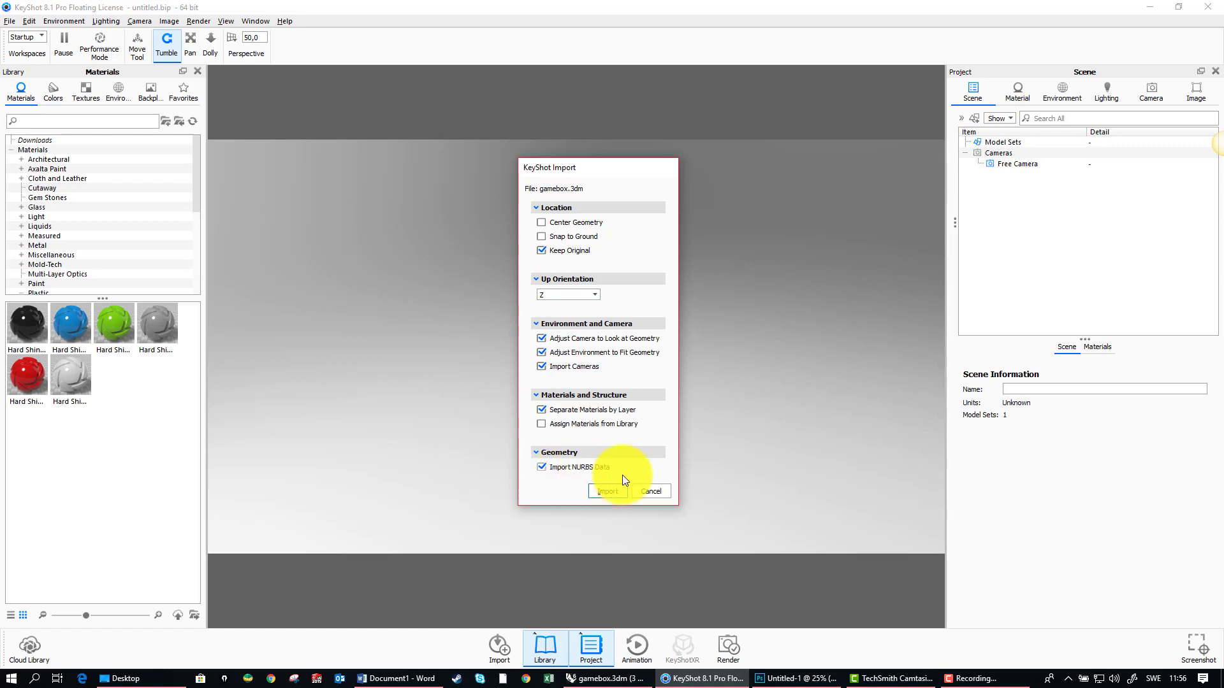
click(607, 495)
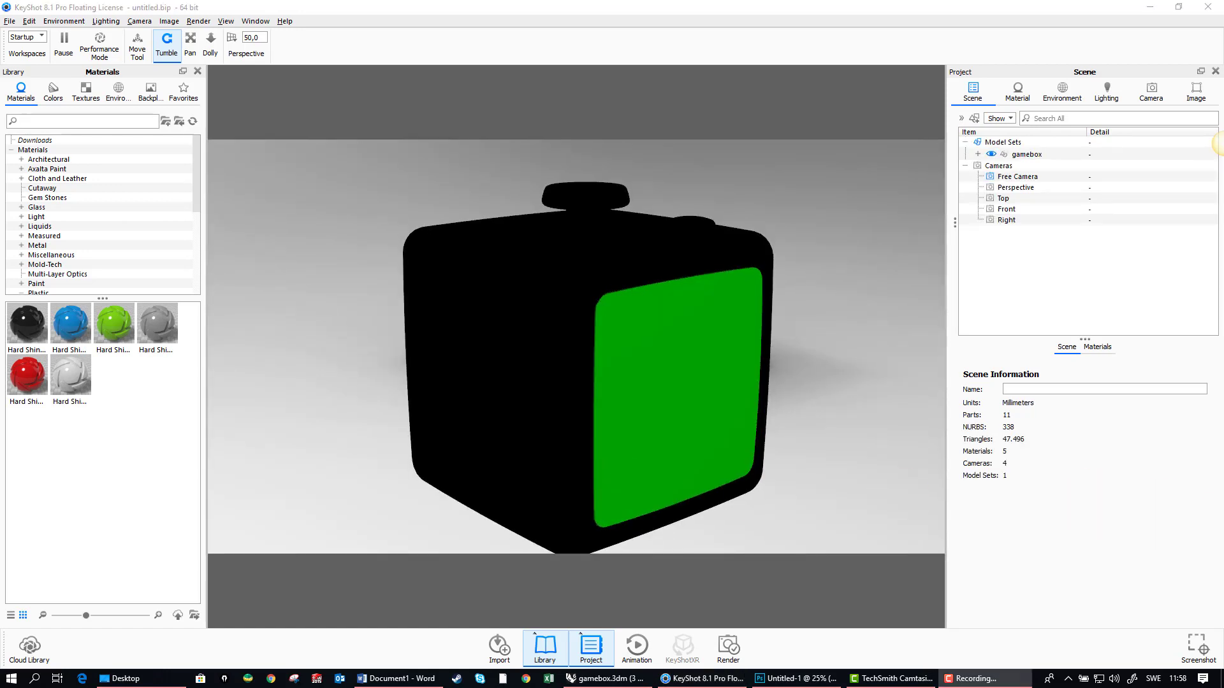
drag(805, 434, 804, 374)
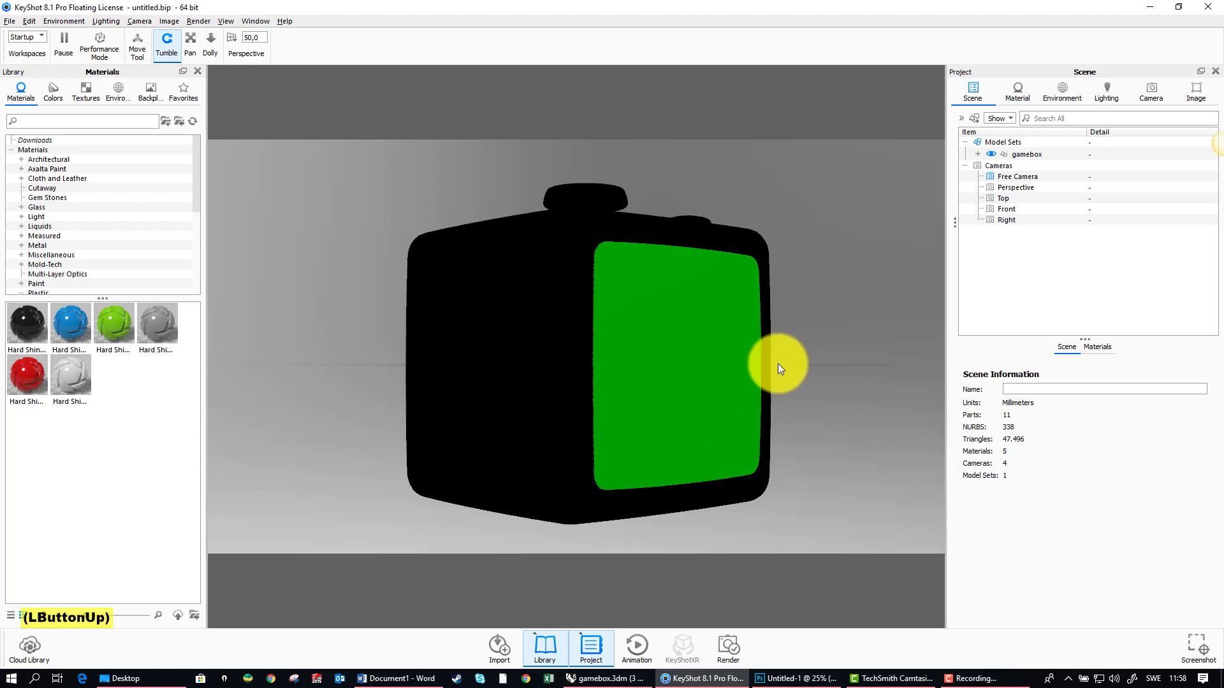
mouse_move(802, 376)
mouse_down()
mouse_move(800, 404)
mouse_move(782, 374)
mouse_up()
drag(823, 431, 764, 329)
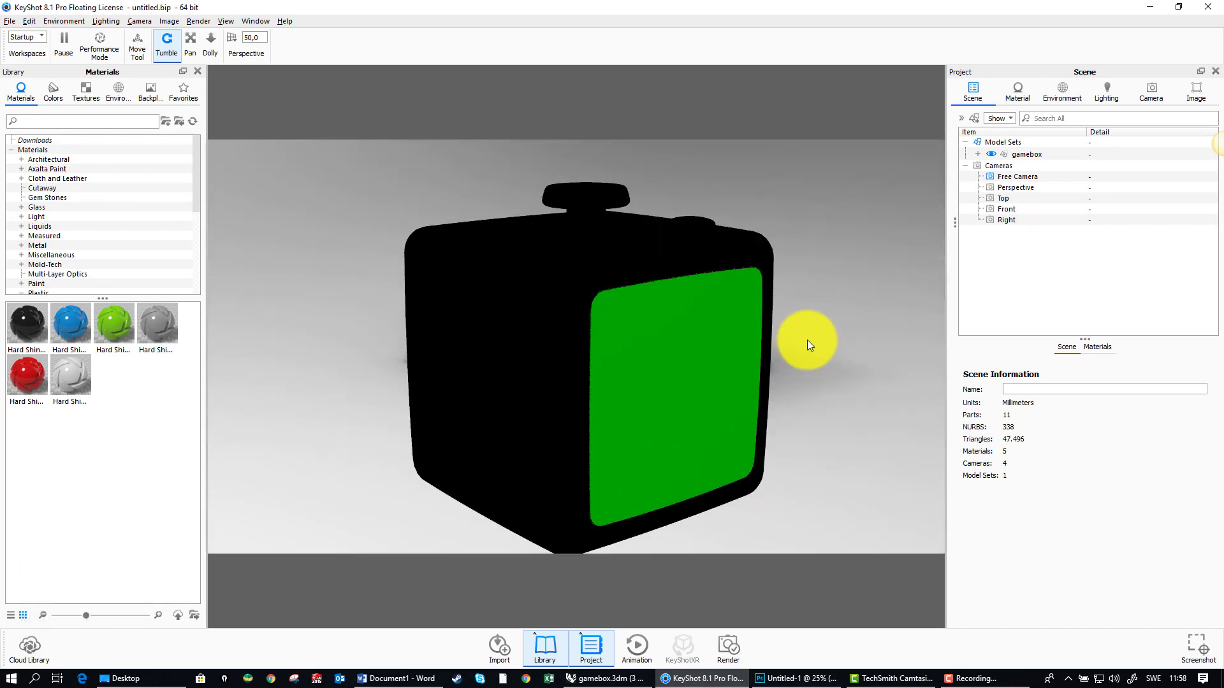
Step: Snap the whole gamebox model to the ground
click(1024, 155)
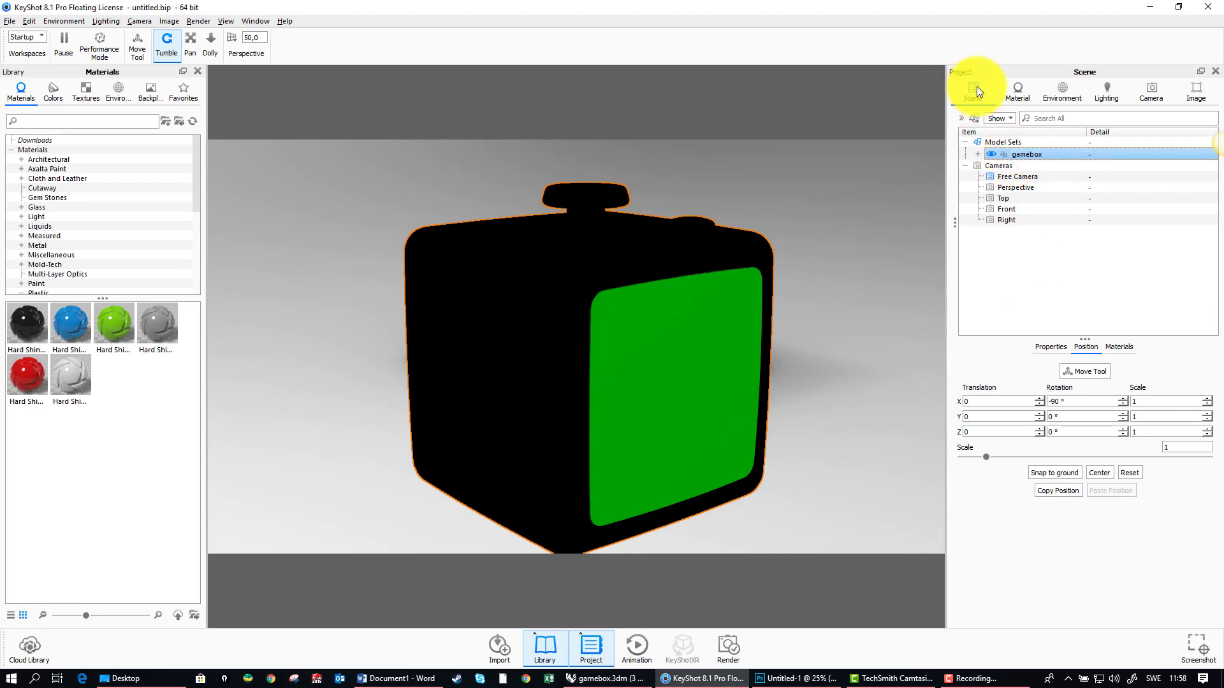
click(1054, 473)
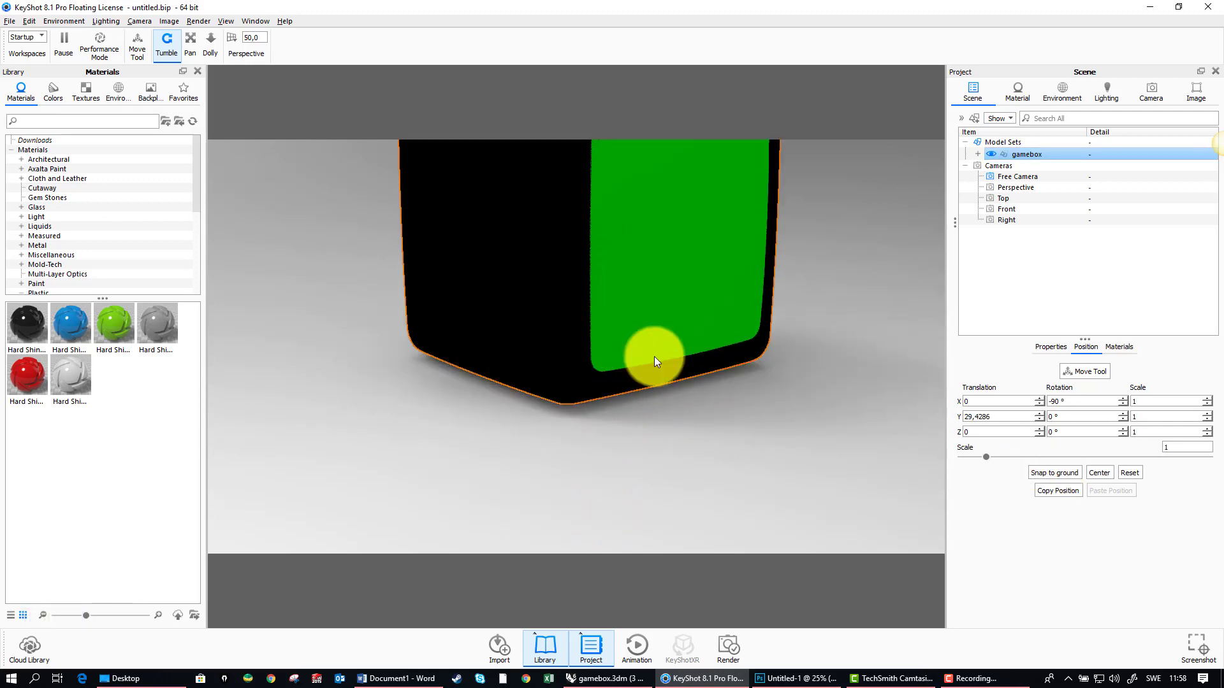
drag(654, 360, 758, 414)
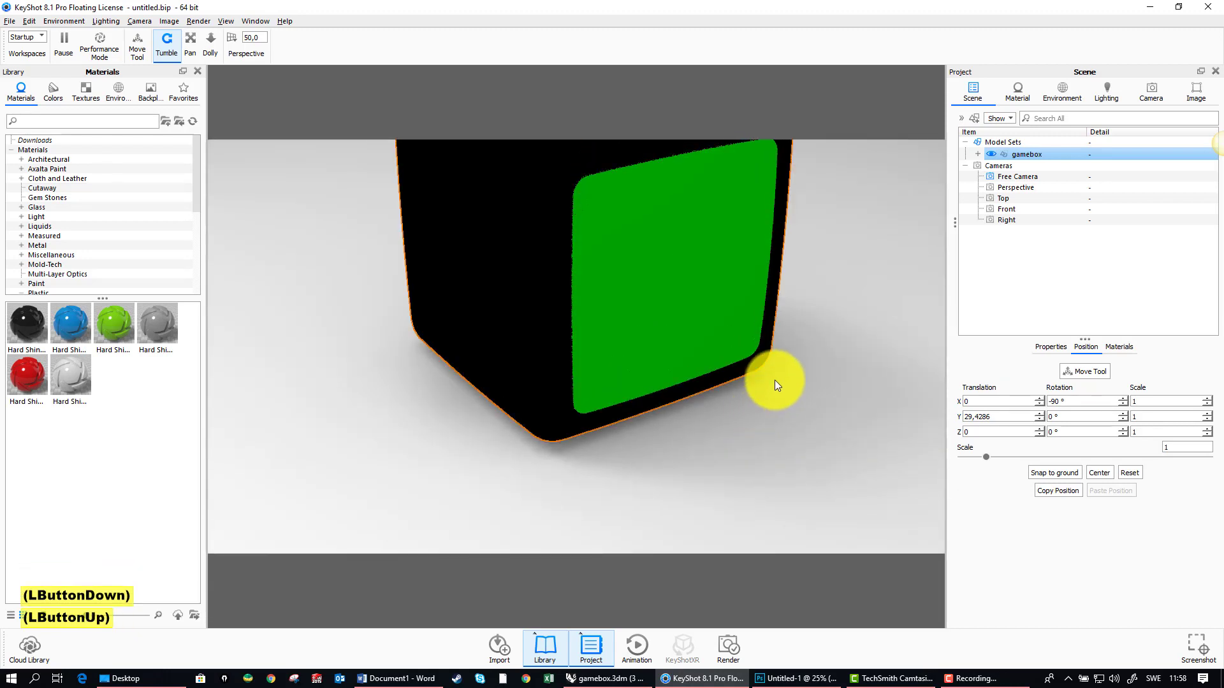
Step: Frame the whole game box in the camera view and turn to its green screen side
scroll(613, 395, down, 1)
scroll(613, 396, up, 2)
scroll(613, 392, up, 5)
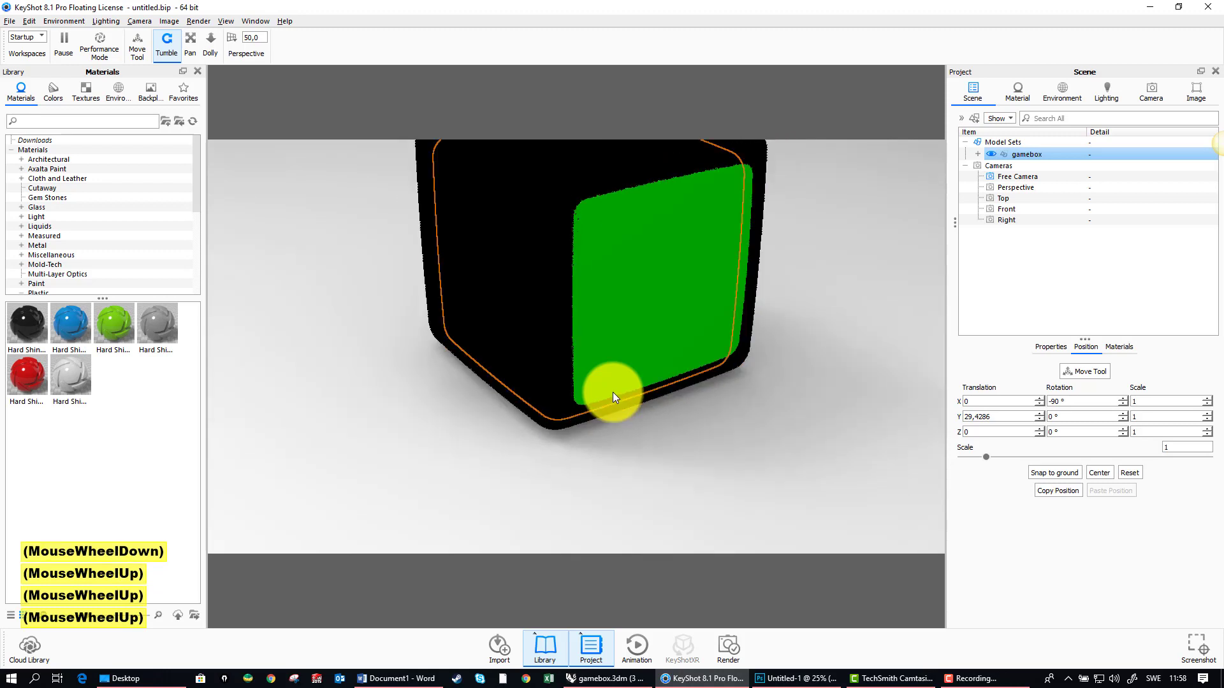
mouse_move(741, 303)
shift+right_down()
mouse_move(750, 338)
mouse_move(751, 283)
shift+right_up()
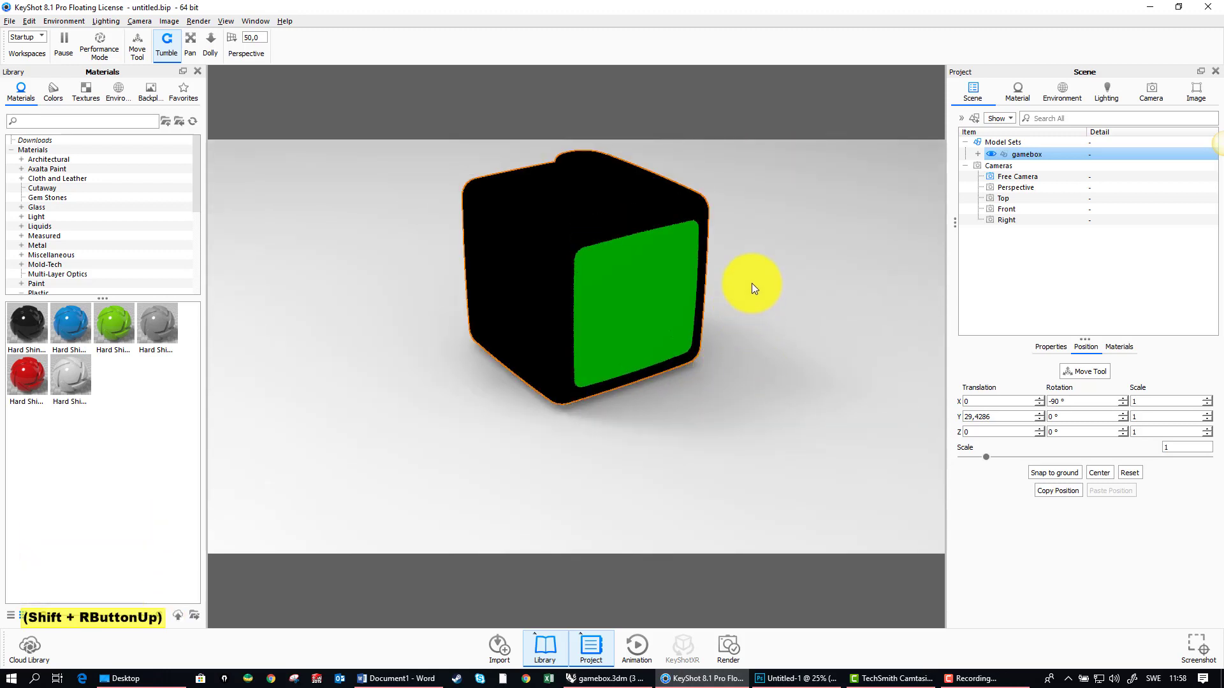
middle_drag(748, 319, 733, 354)
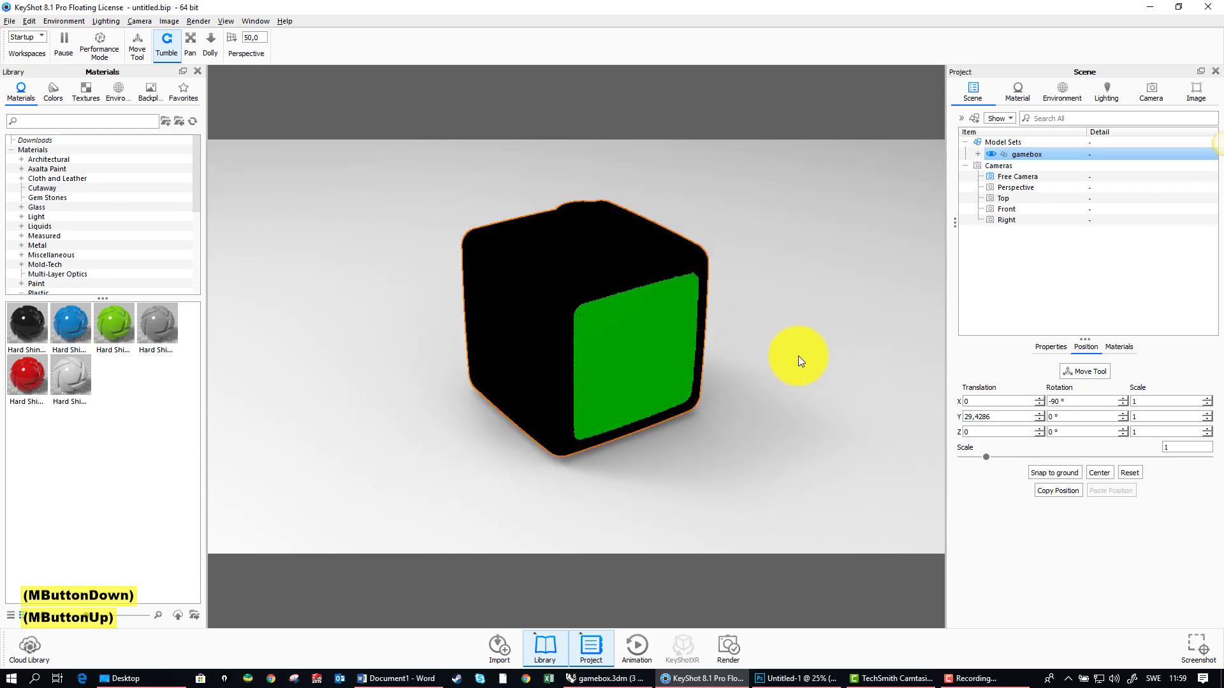
drag(797, 356, 732, 347)
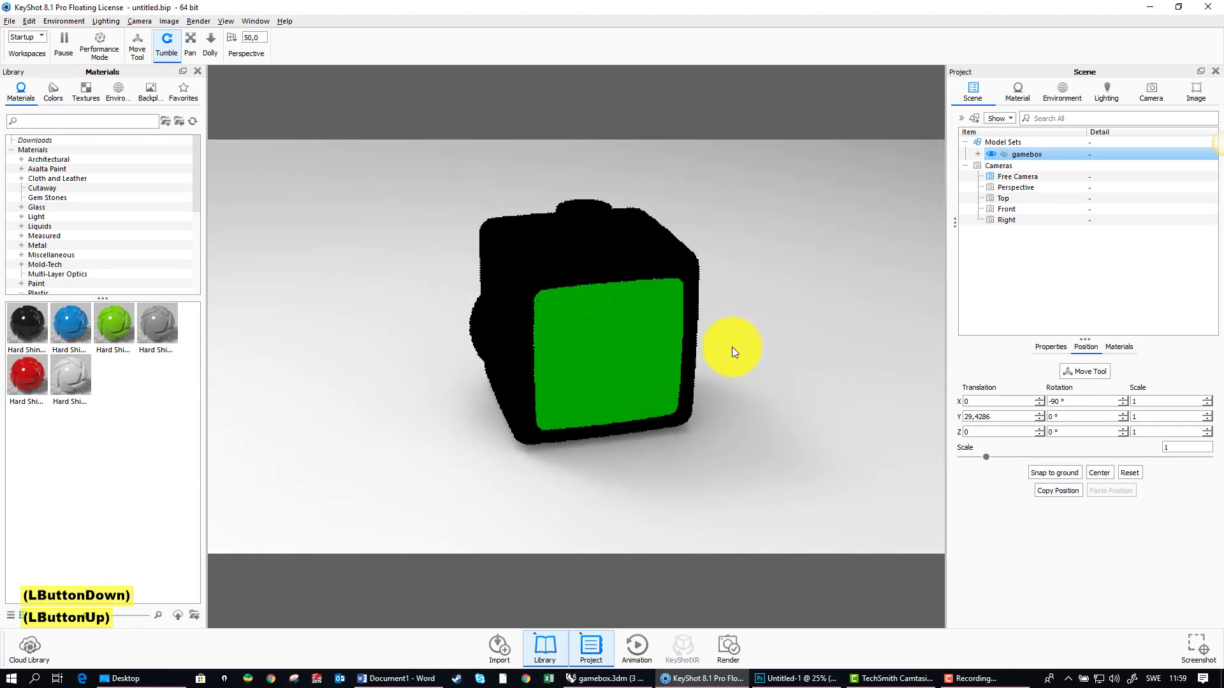
Step: Deselect the gamebox model and set the image resolution to the 1920 x 1080 landscape preset
right_drag(736, 347, 764, 372)
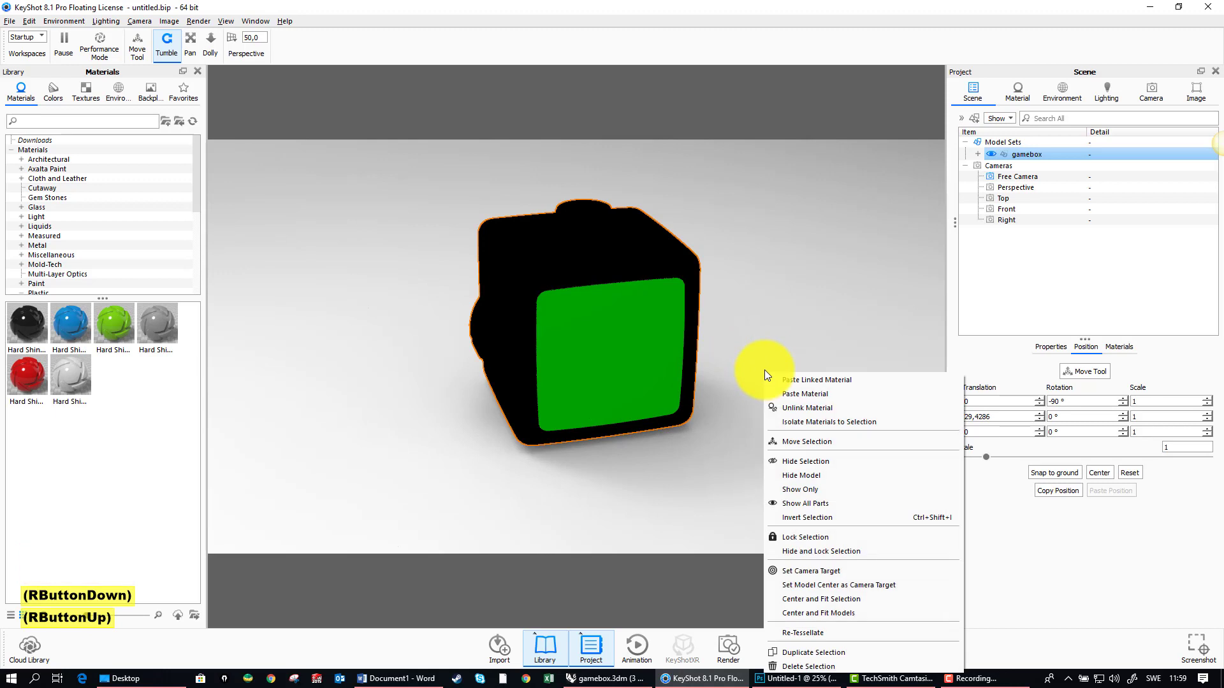
click(767, 334)
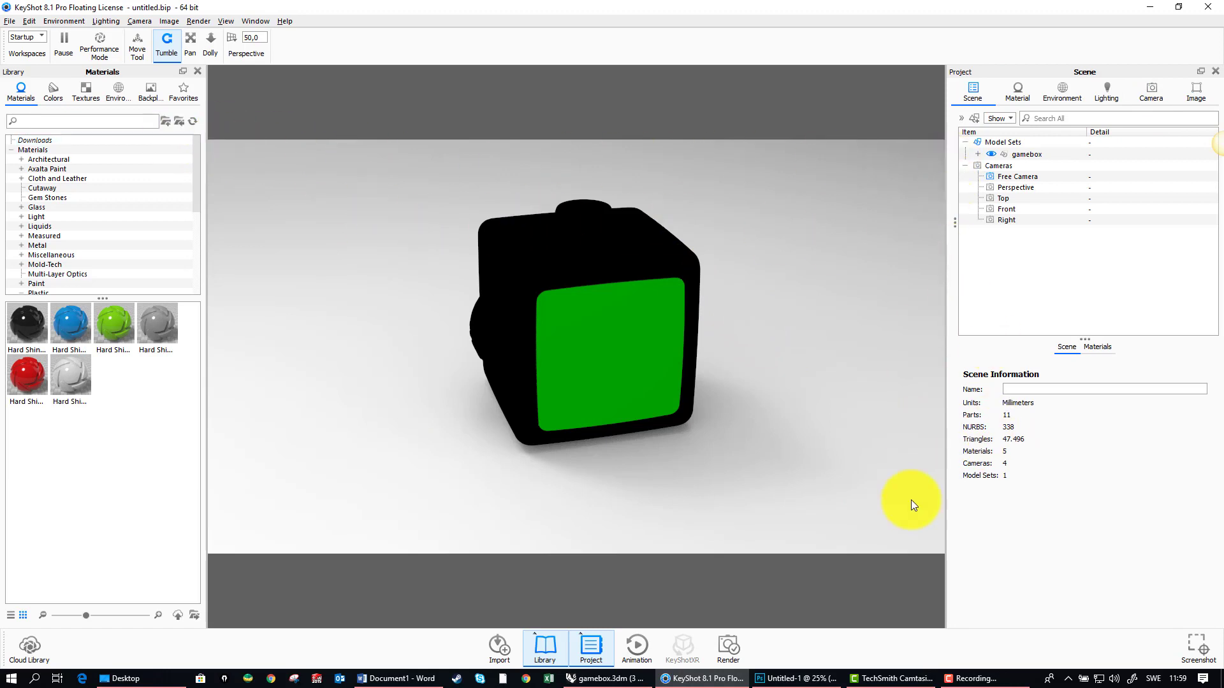
click(1196, 93)
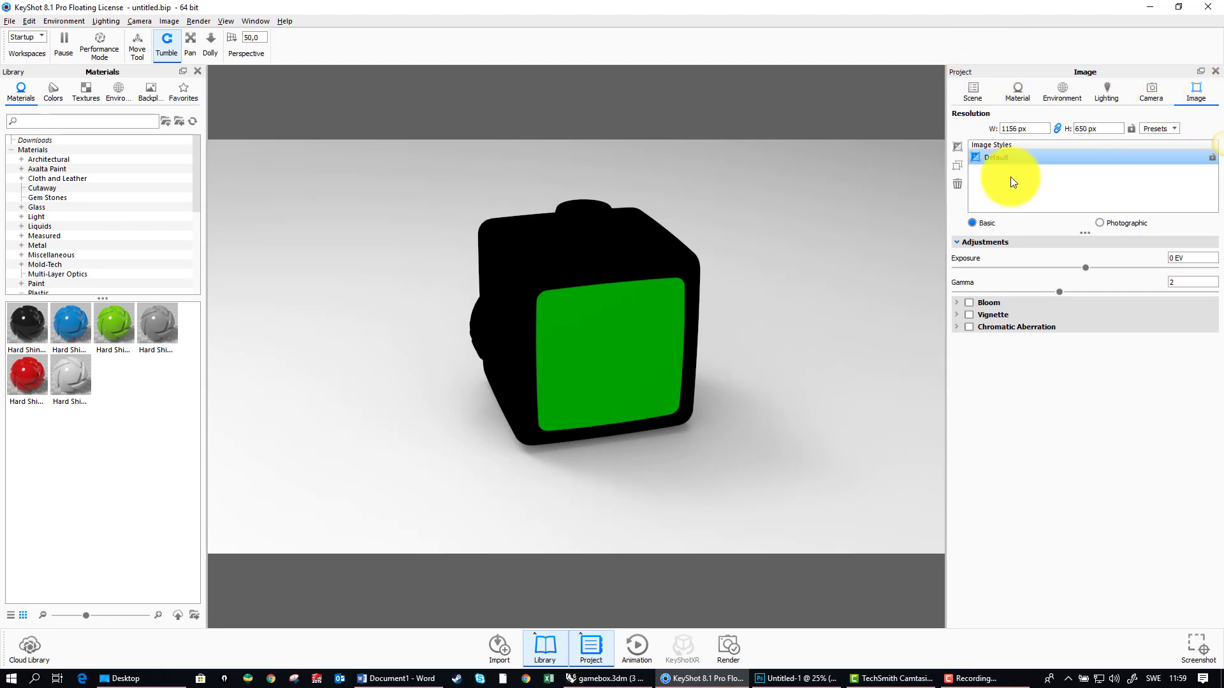
click(1174, 130)
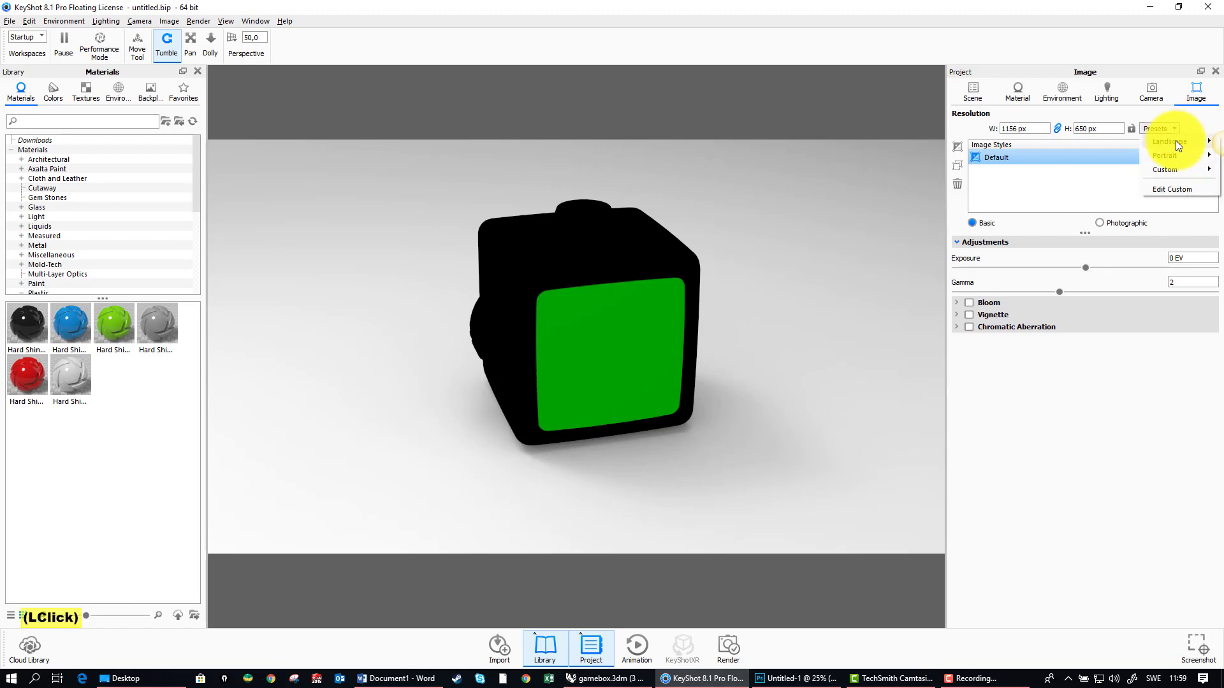
mouse_move(1175, 141)
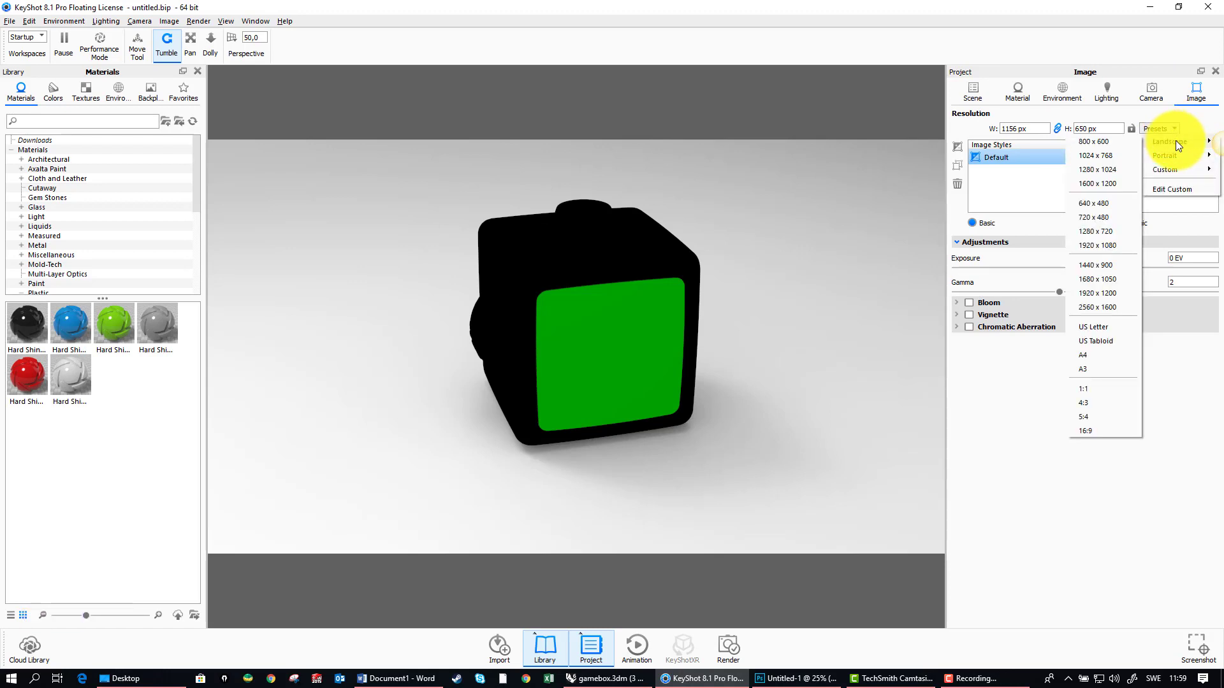
click(1110, 246)
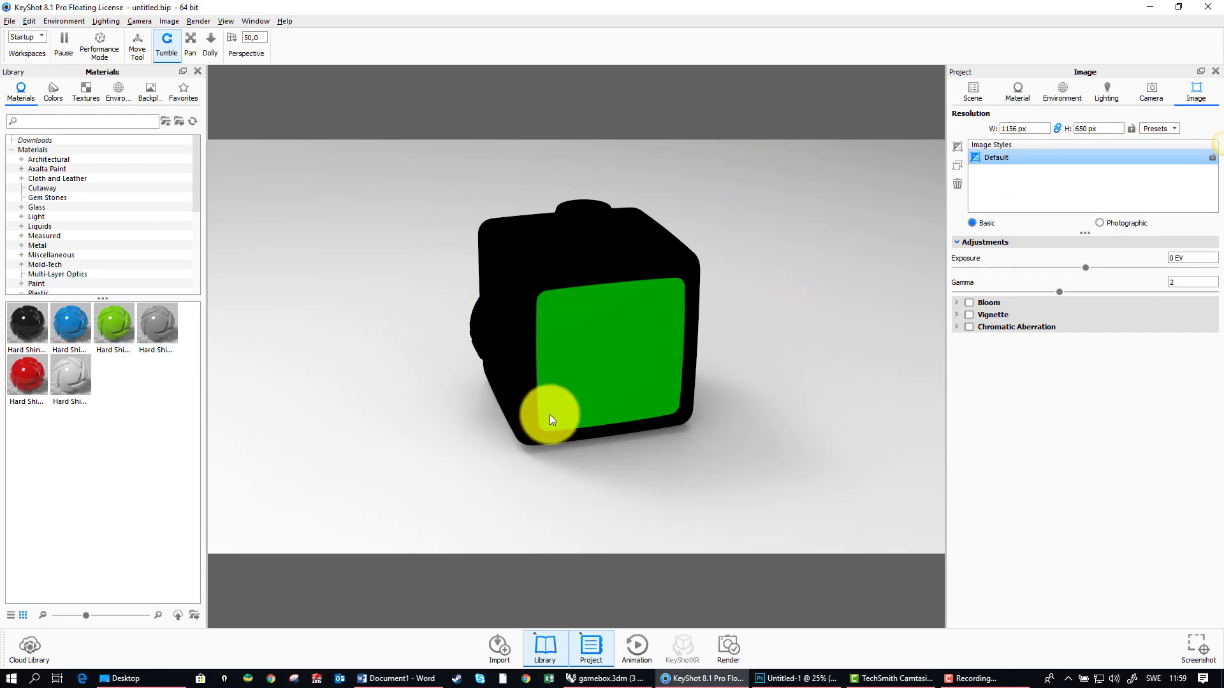
Step: Shrink the KeyShot window to examine how the image resolution follows its size, and maximize it again
click(1180, 6)
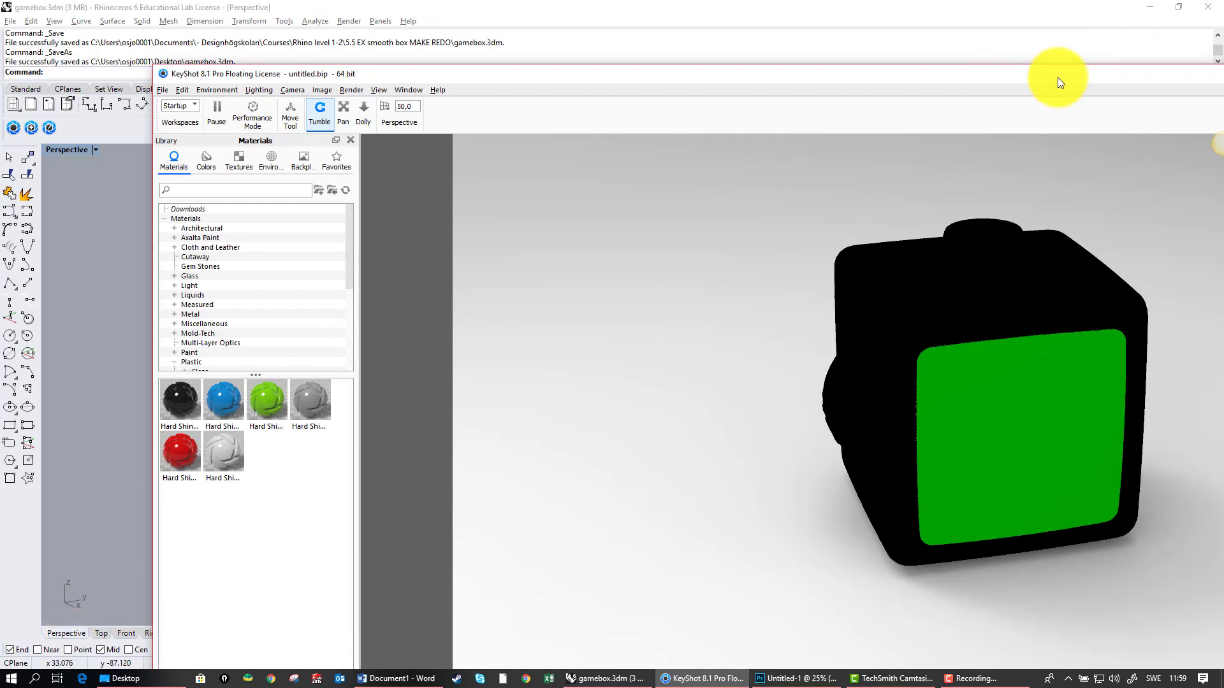
drag(1057, 78, 382, 76)
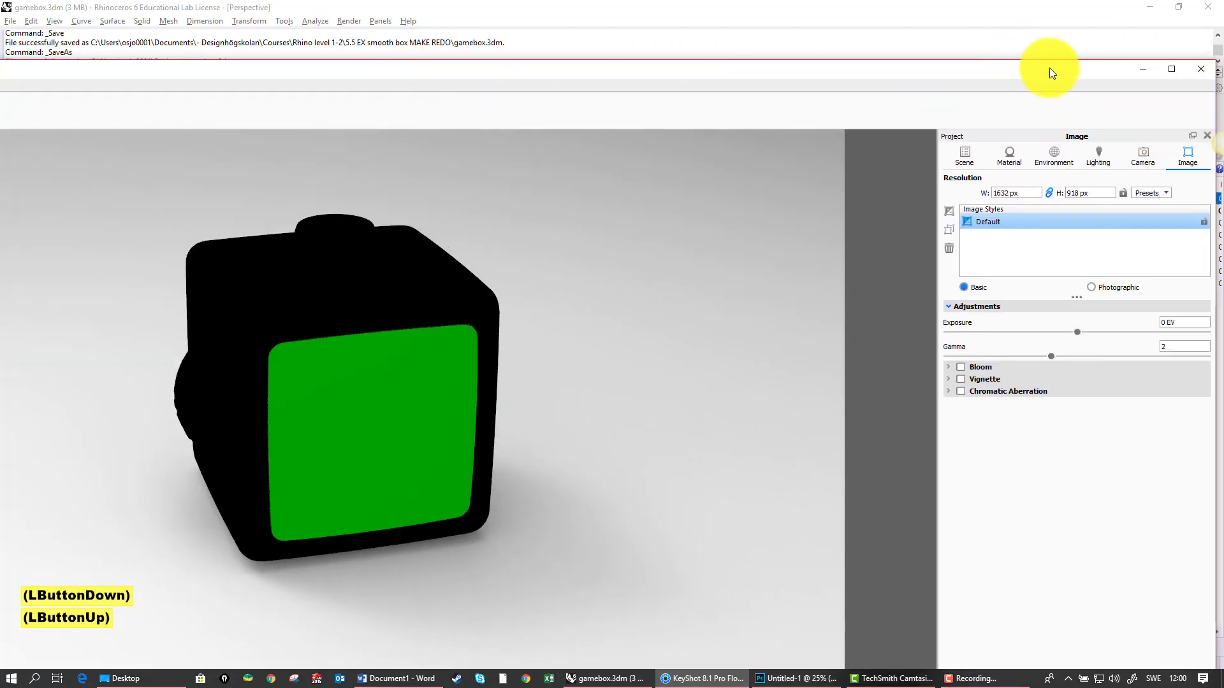
drag(1049, 68, 963, 64)
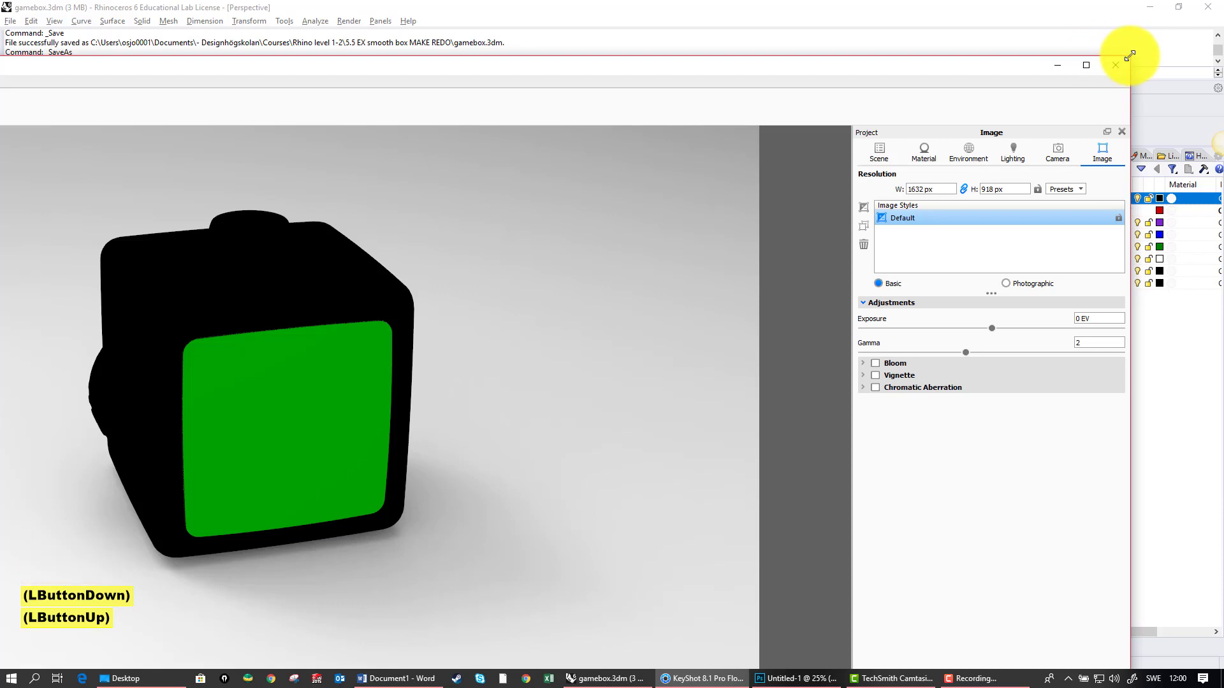
drag(1128, 56, 812, 267)
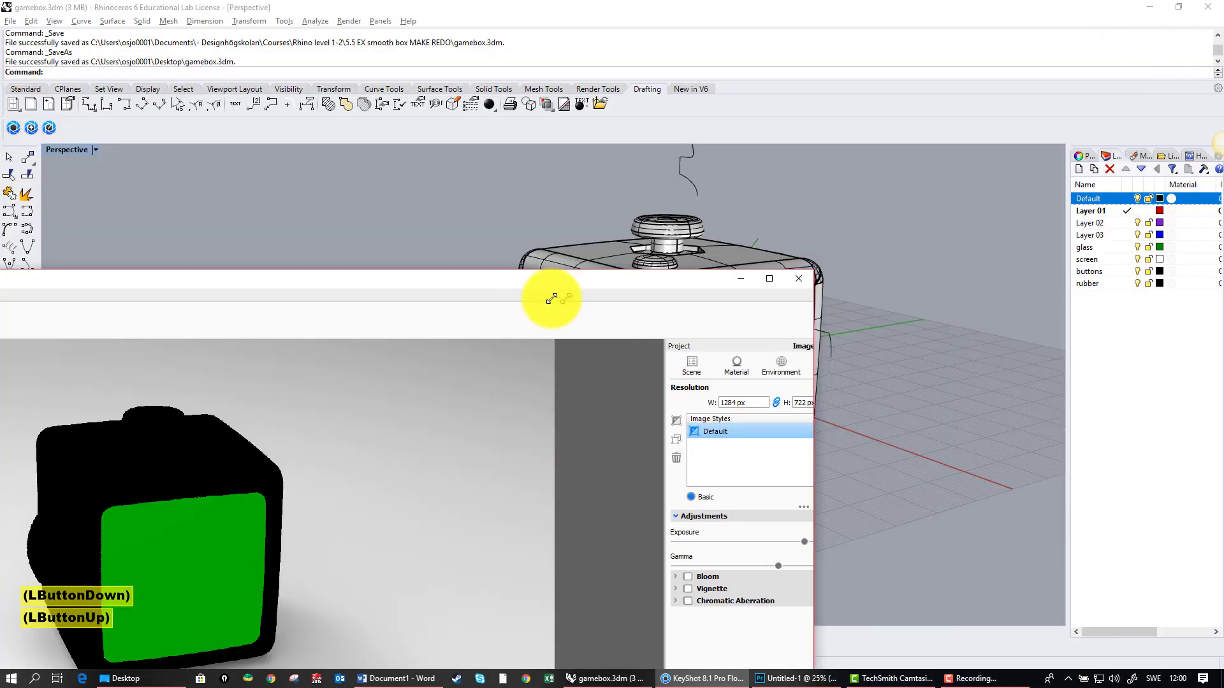
drag(457, 276, 793, 116)
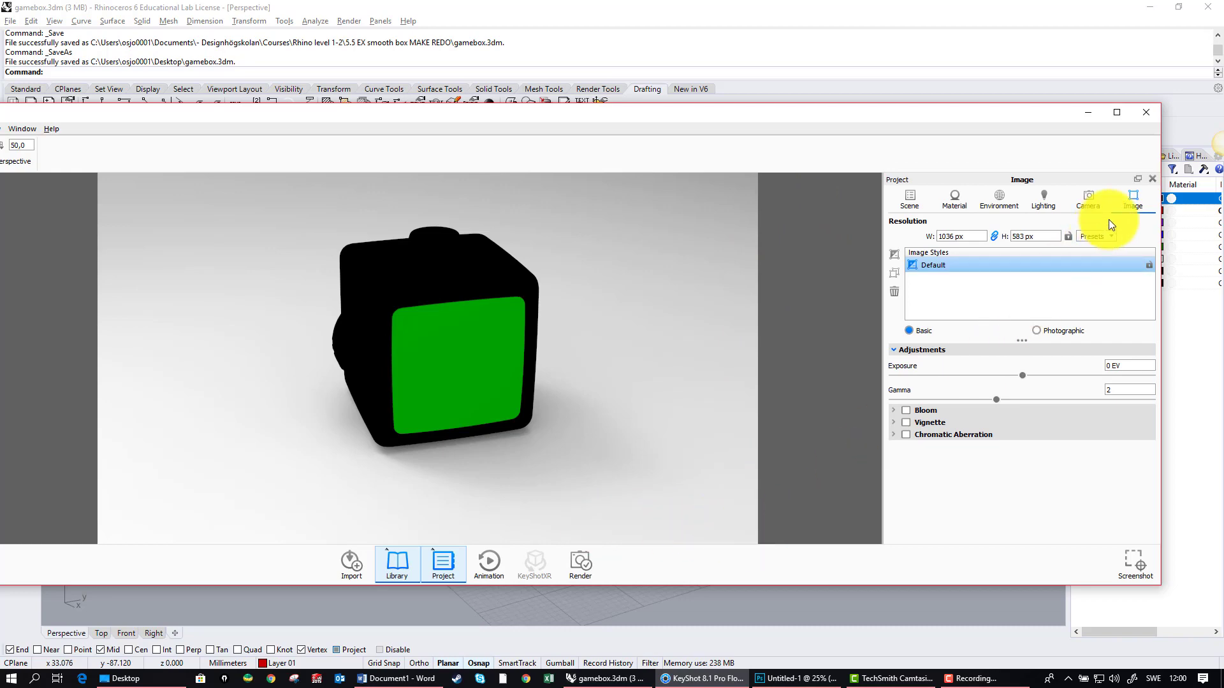
click(1117, 112)
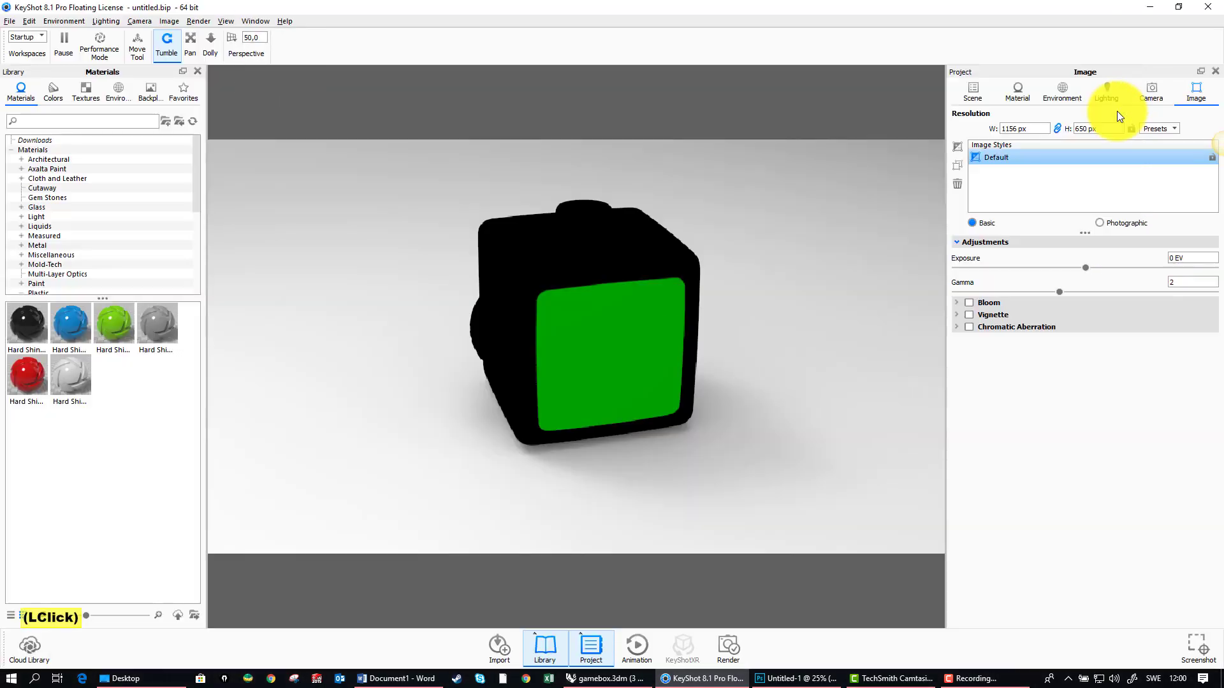
Step: Reapply the 1920 x 1080 landscape preset to the image resolution in the maximized window
click(1176, 128)
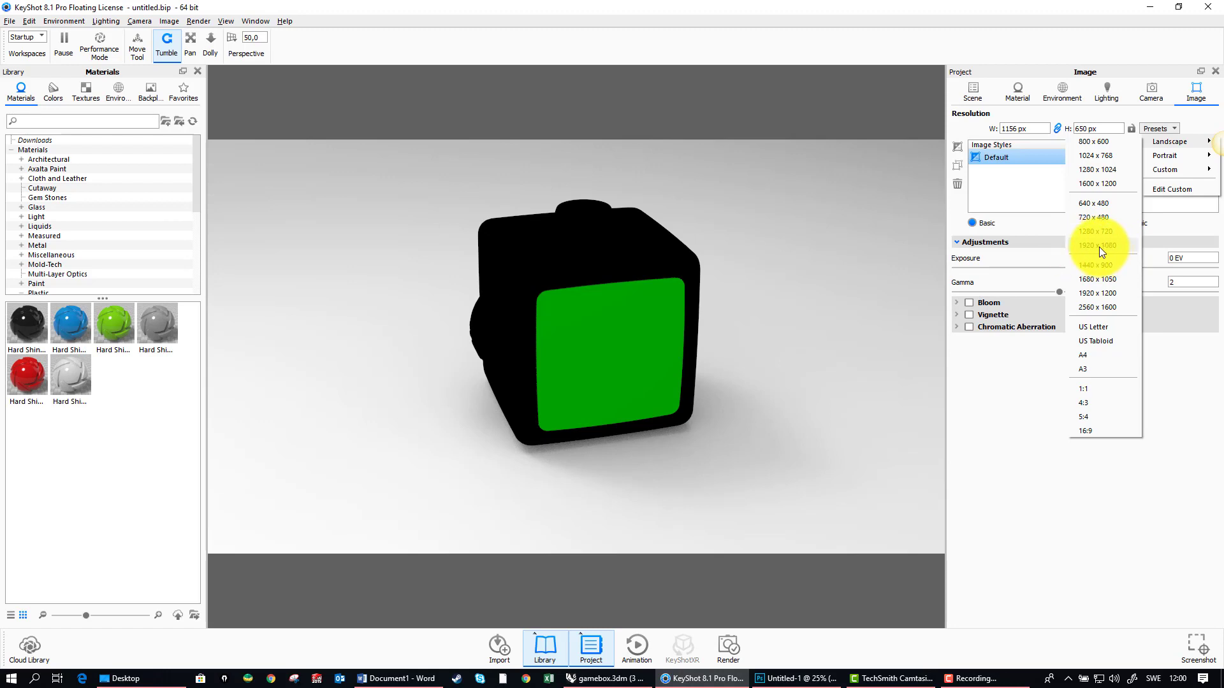
click(1098, 246)
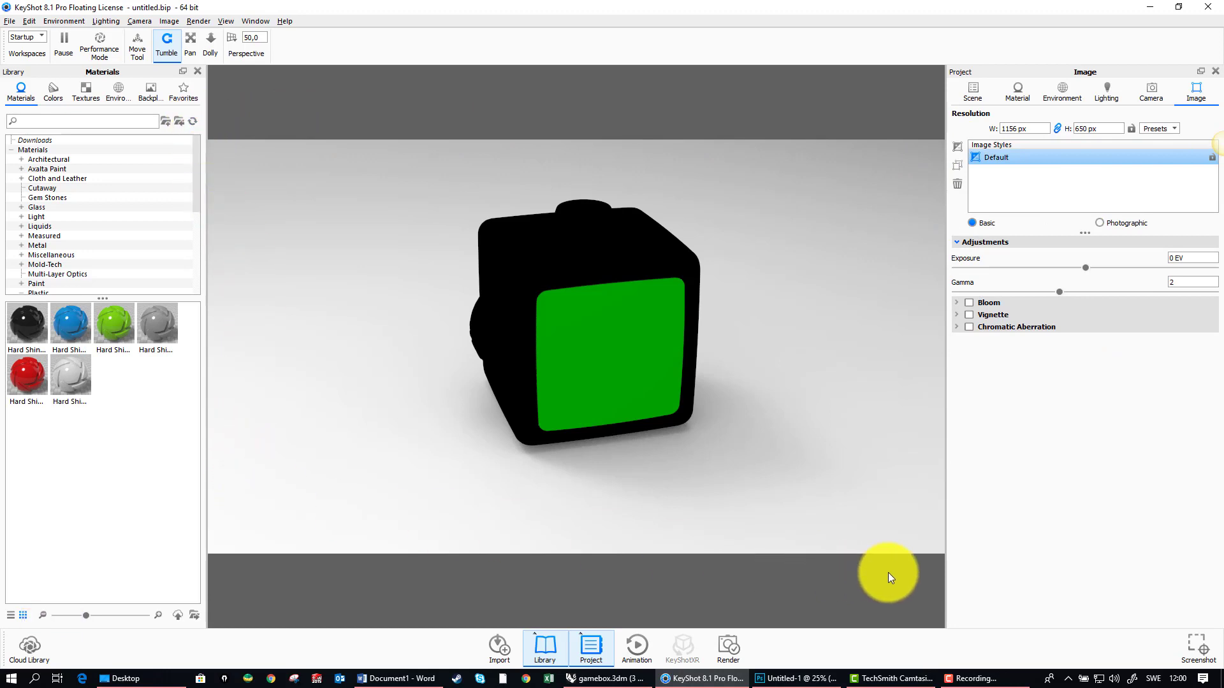
Step: Switch to Photoshop and create a new A4 print document in landscape orientation, 297 x 210 mm at 300 pixels/inch
click(797, 679)
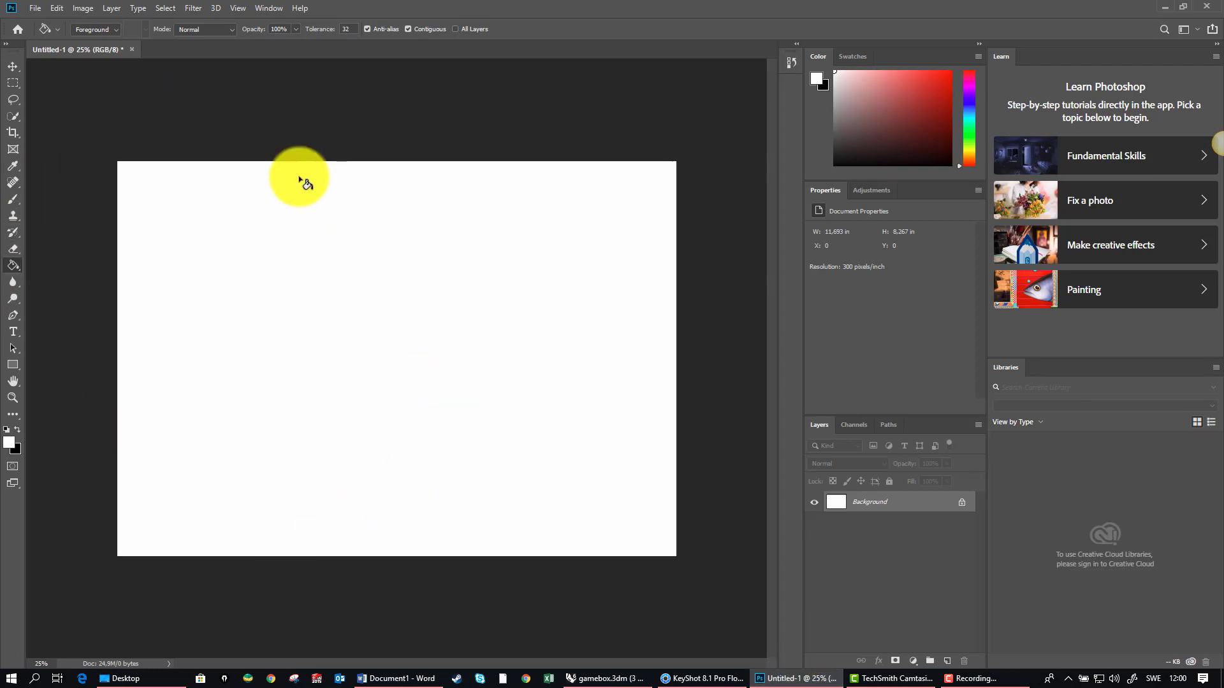
click(35, 9)
click(51, 21)
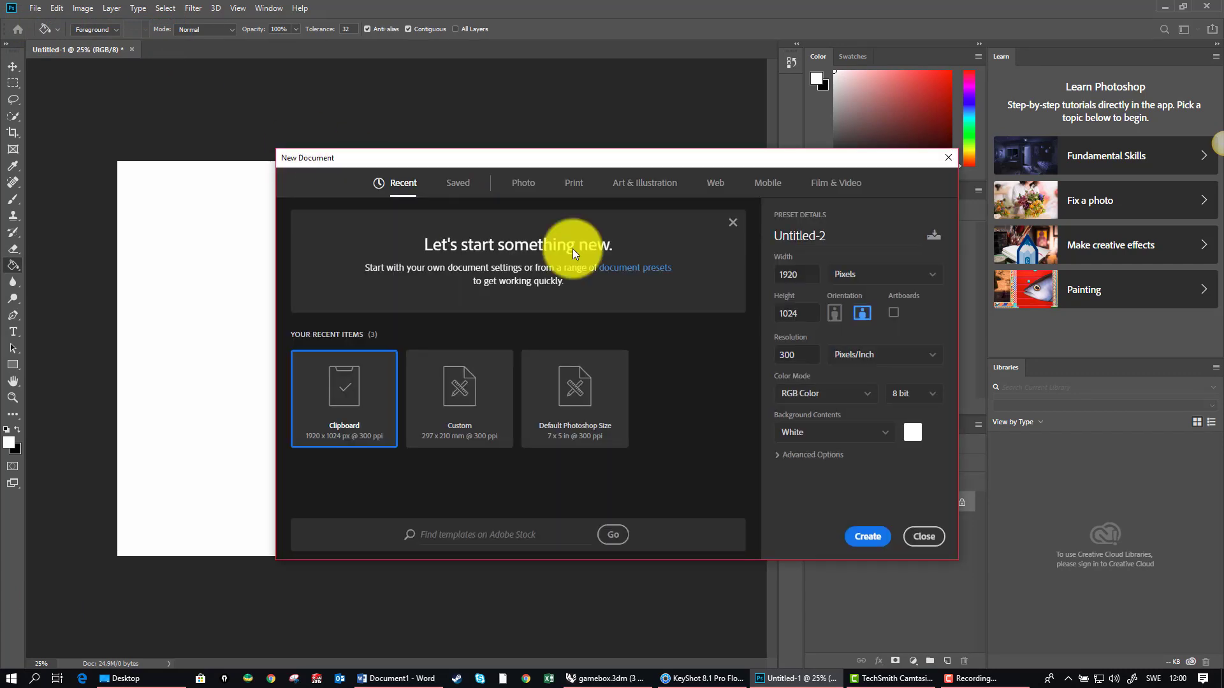
click(576, 184)
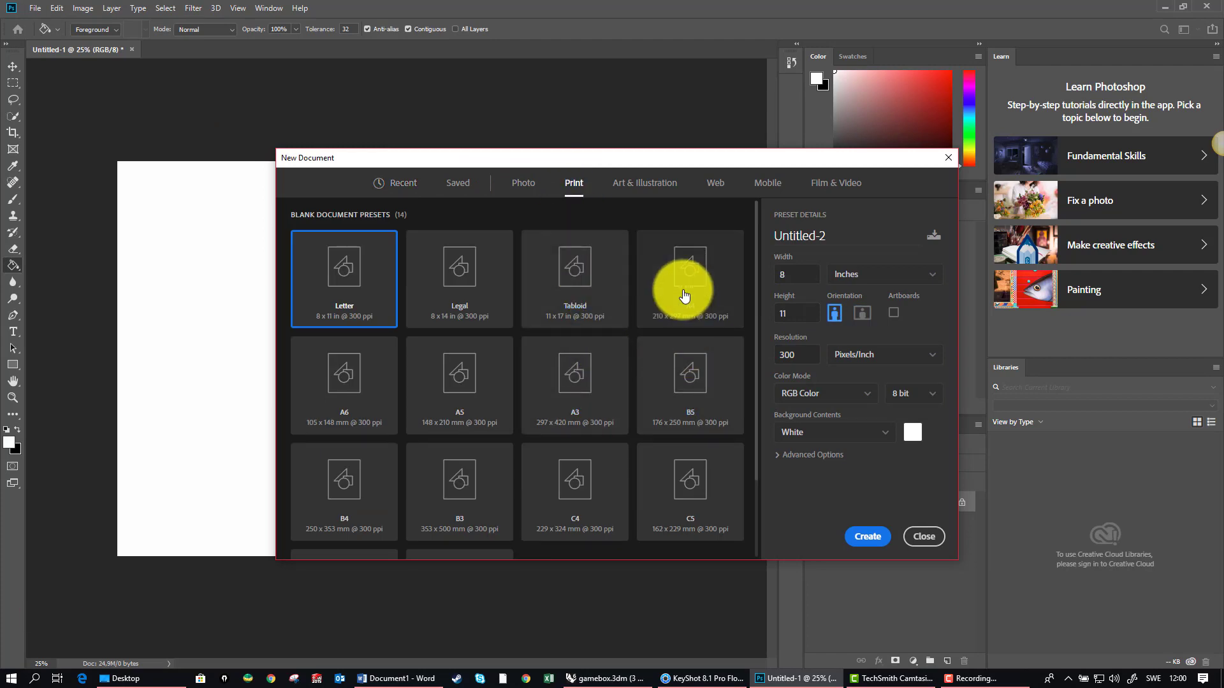
click(684, 295)
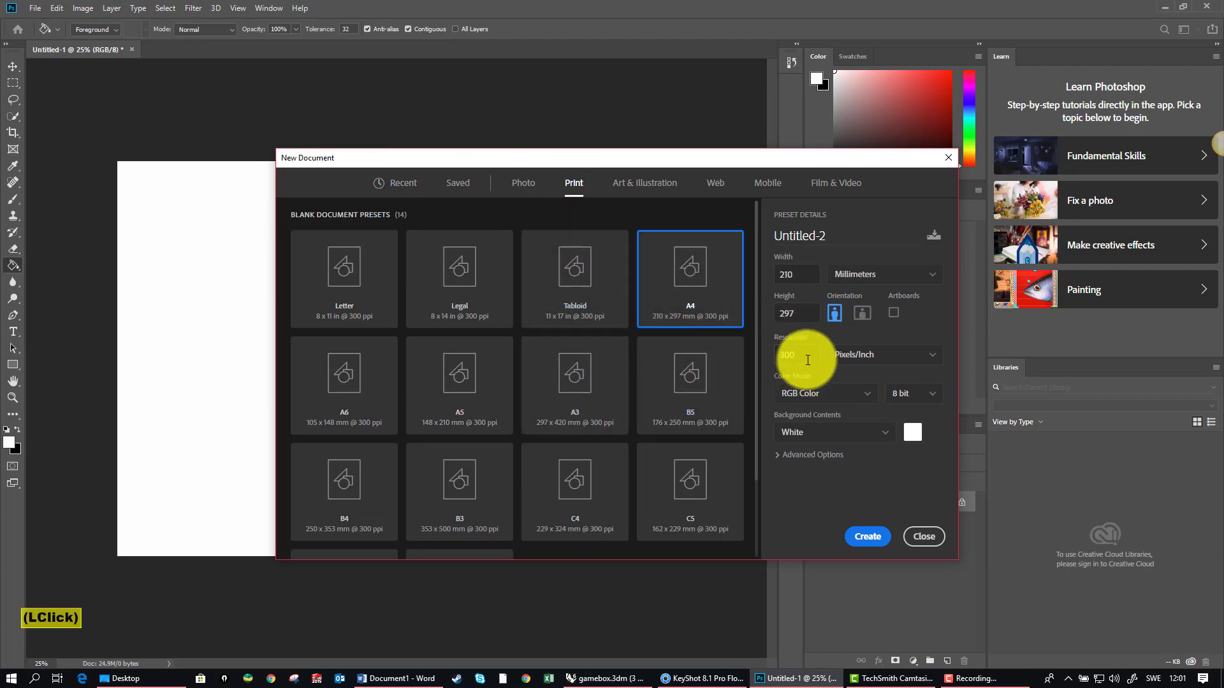
click(864, 314)
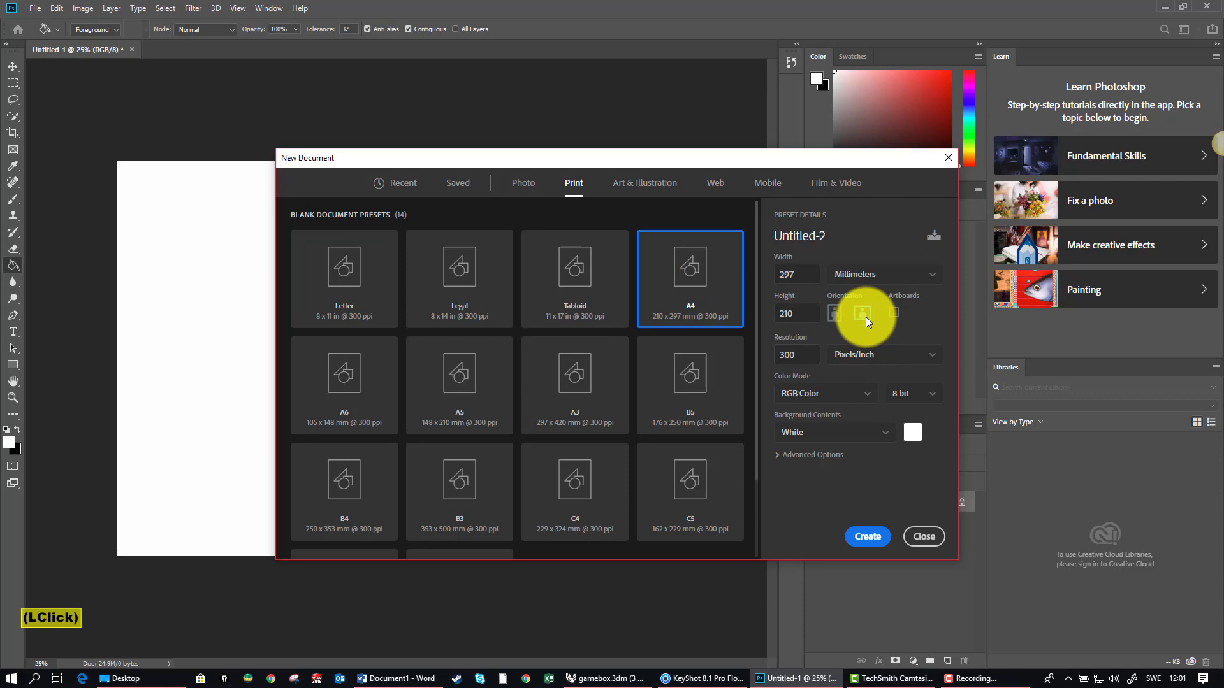
click(867, 535)
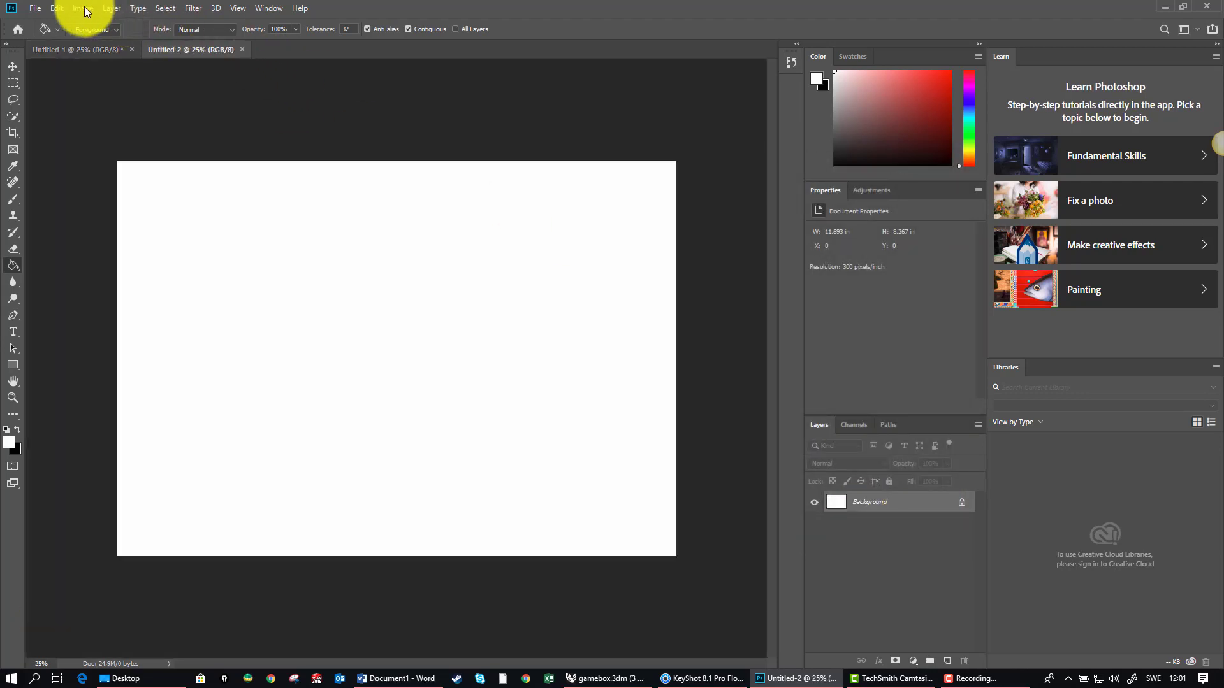
Step: Check the new A4 document's image size in pixels, and leave without changing it
click(83, 7)
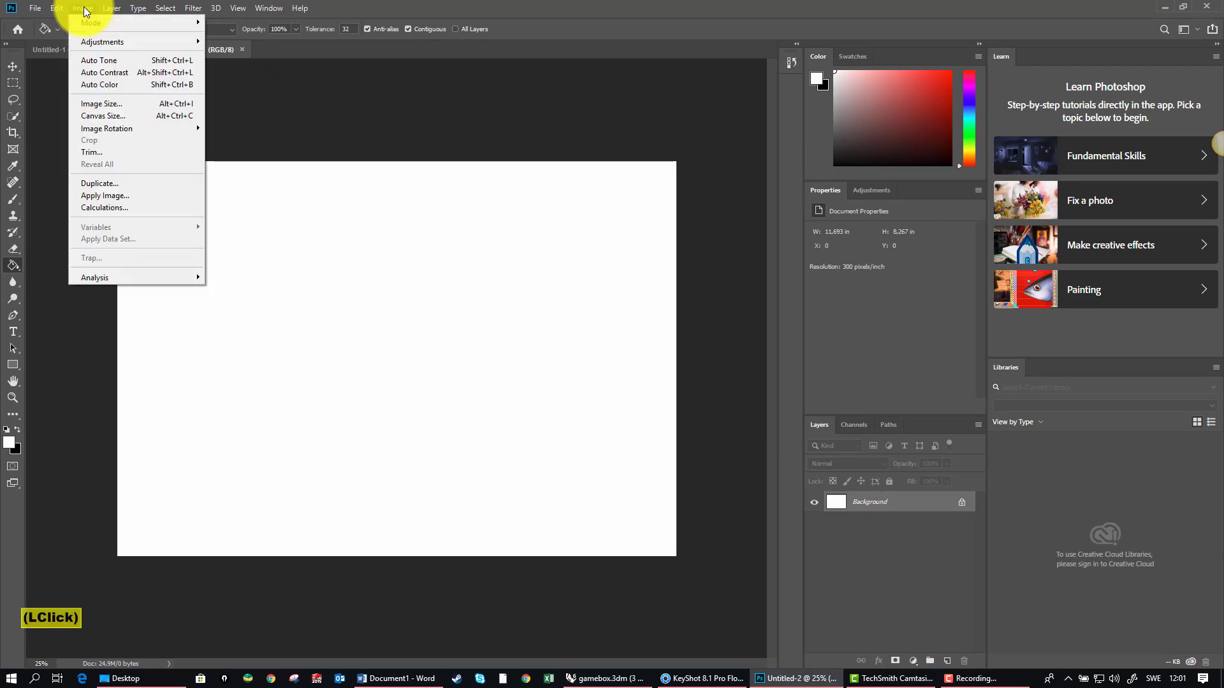
click(114, 103)
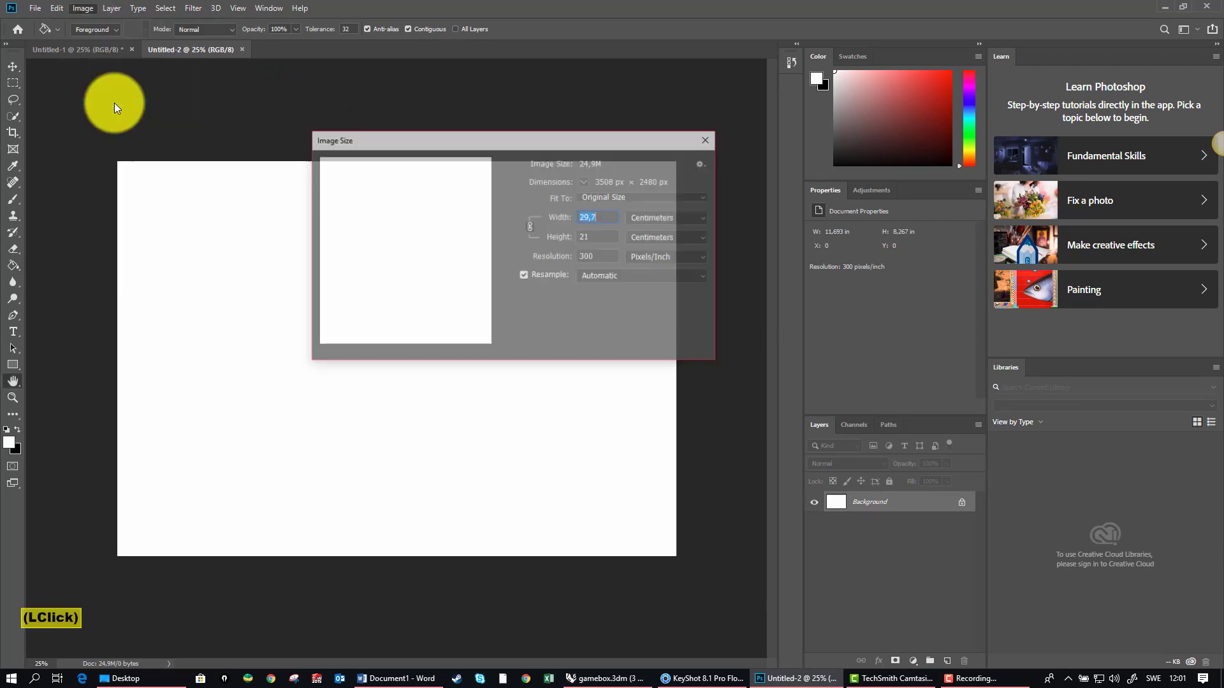
click(692, 219)
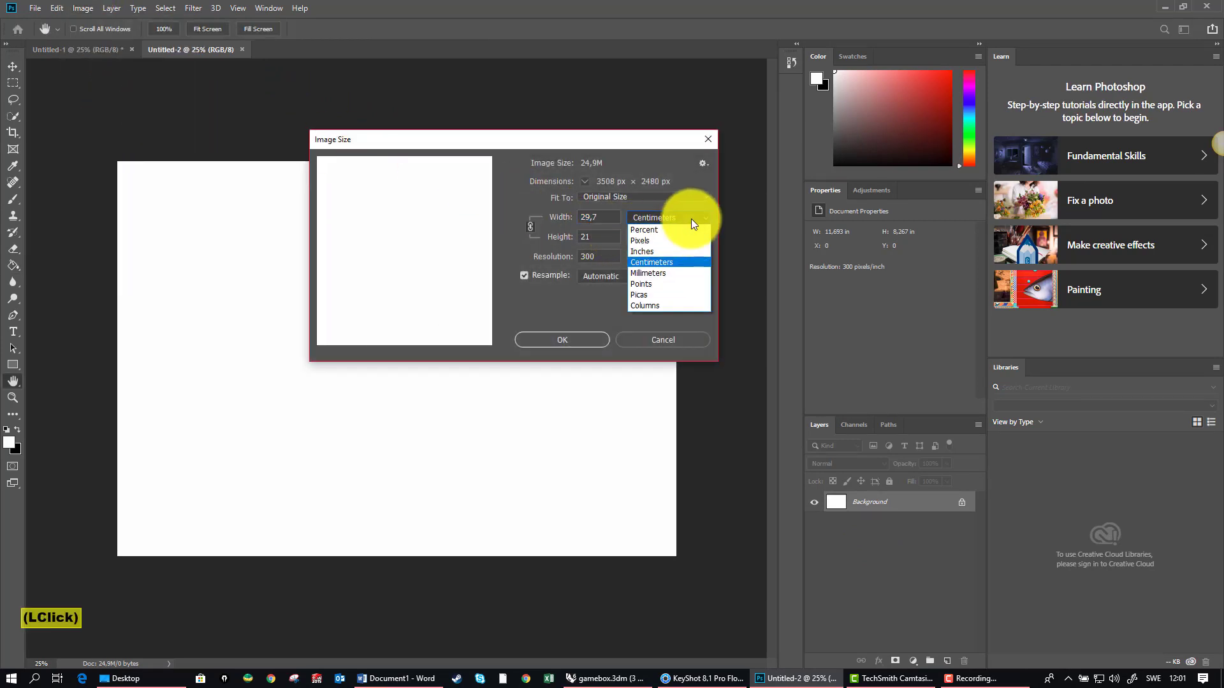
click(689, 241)
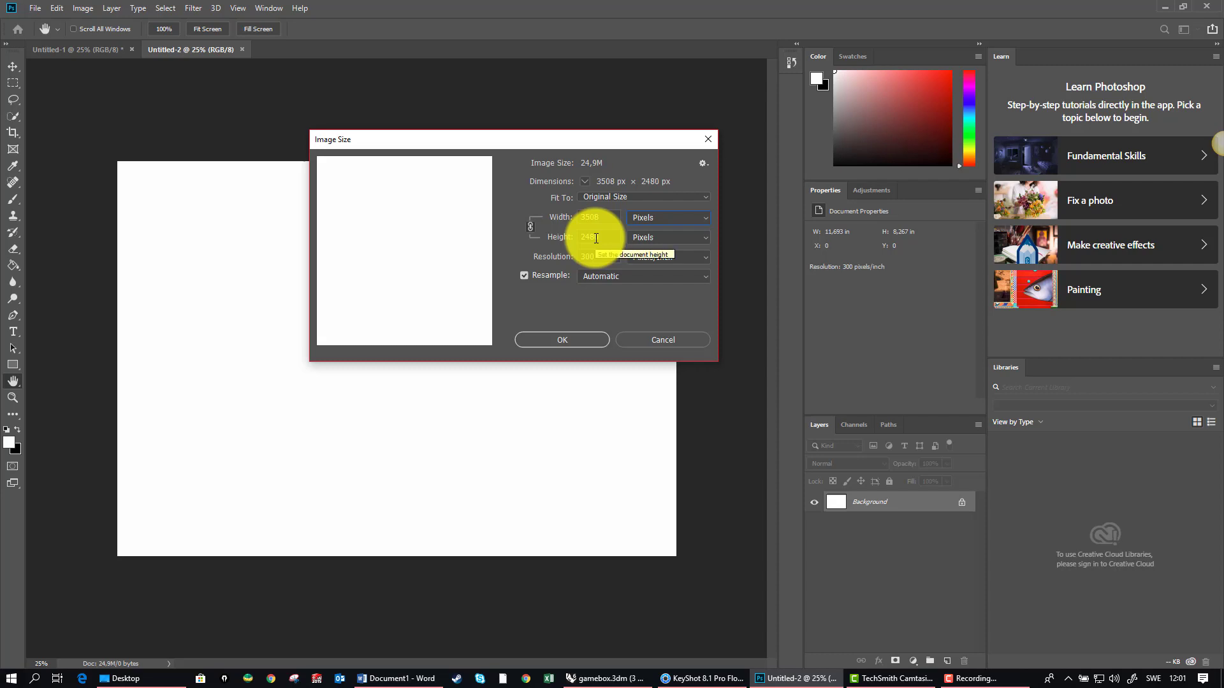
click(660, 340)
Step: Switch back to KeyShot and review the landscape presets for the image resolution
key(alt+Tab)
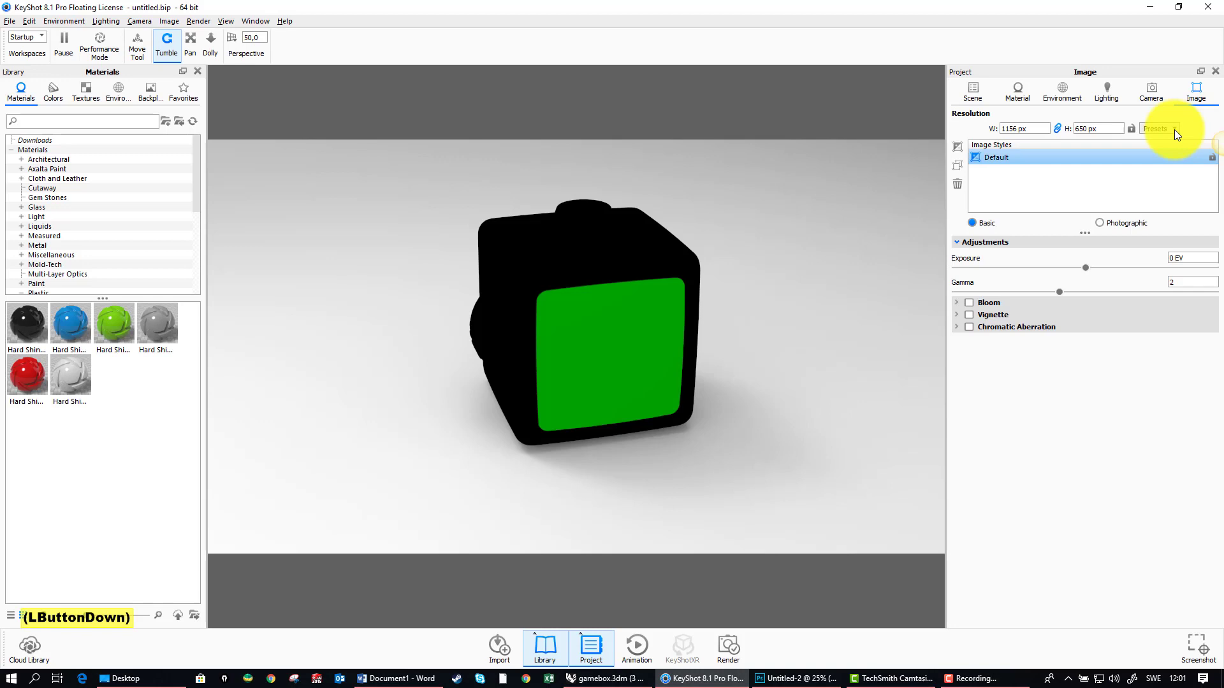
click(1174, 130)
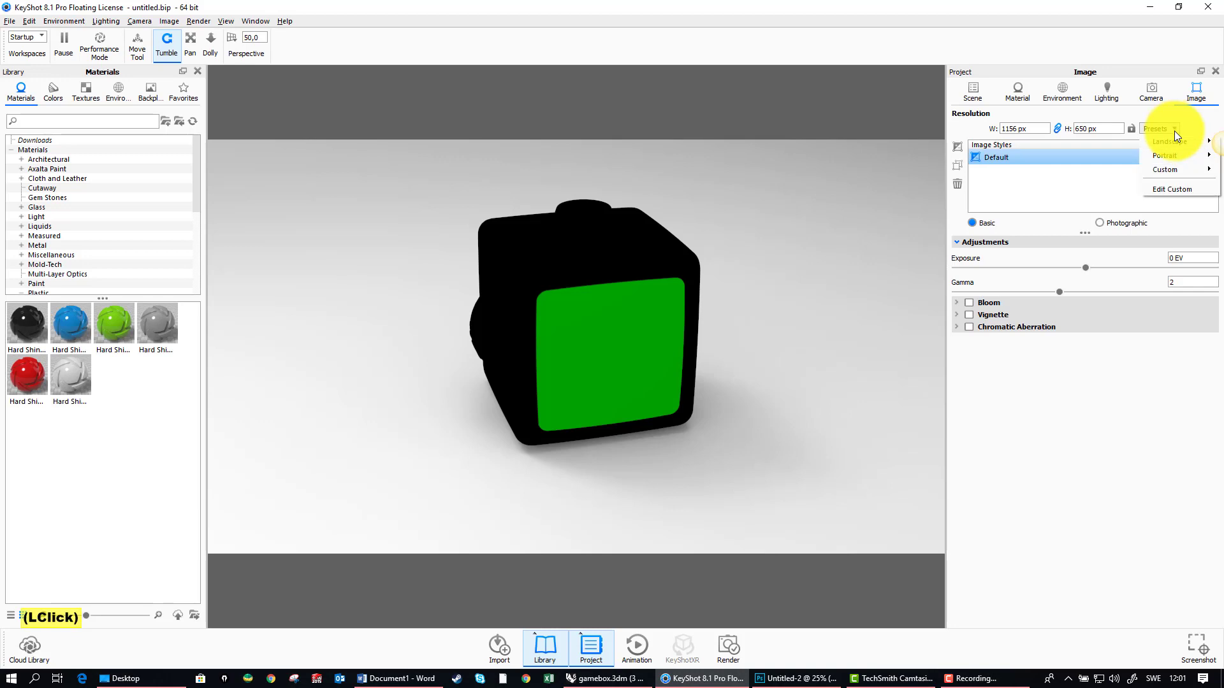
mouse_move(1174, 141)
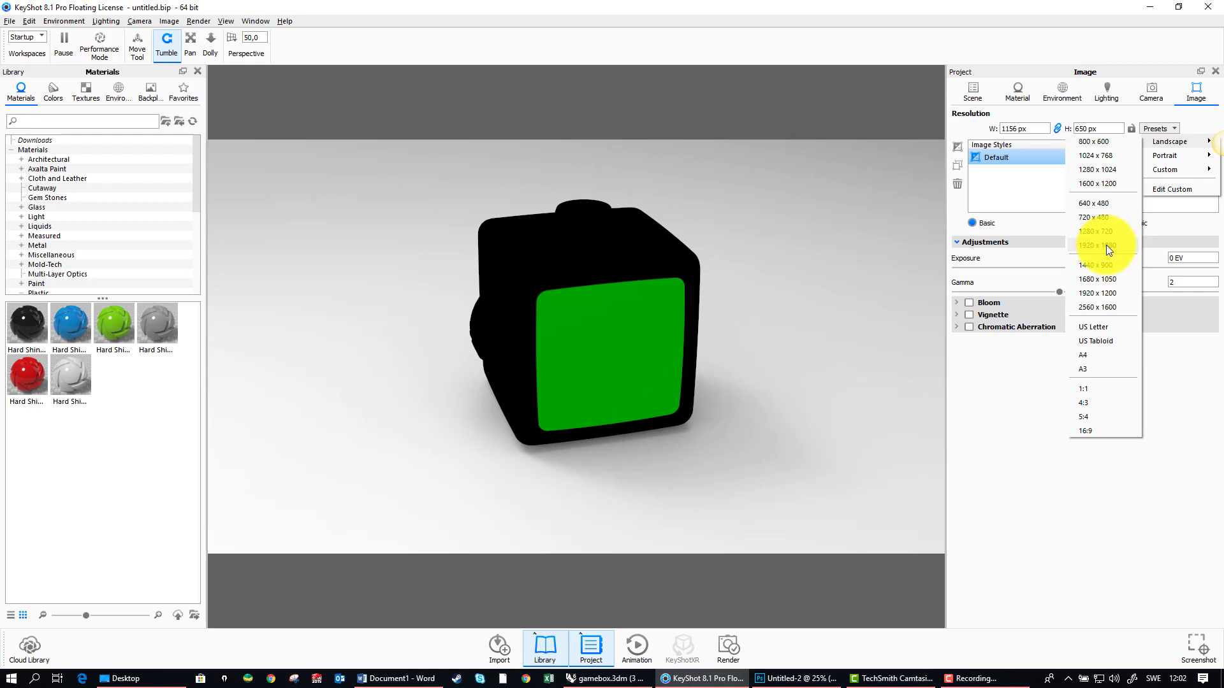
click(697, 10)
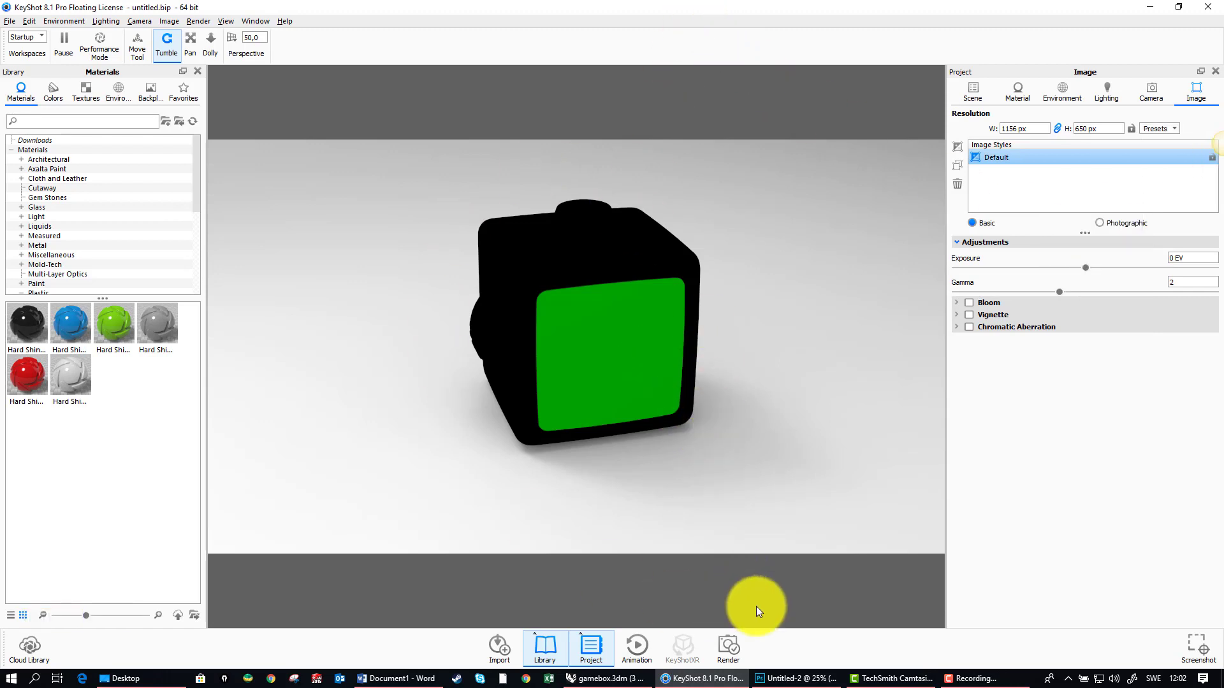
Step: Set the still image render resolution to the 1920 x 1080 preset in the render output settings, and close them
click(729, 647)
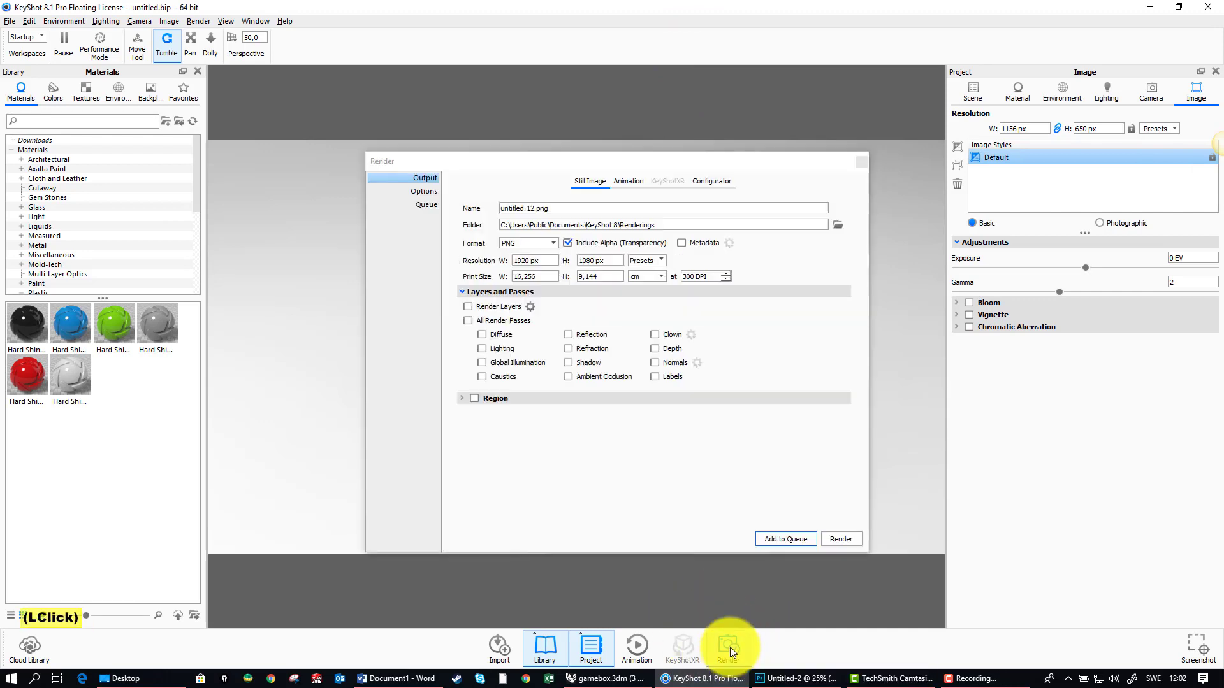
click(664, 262)
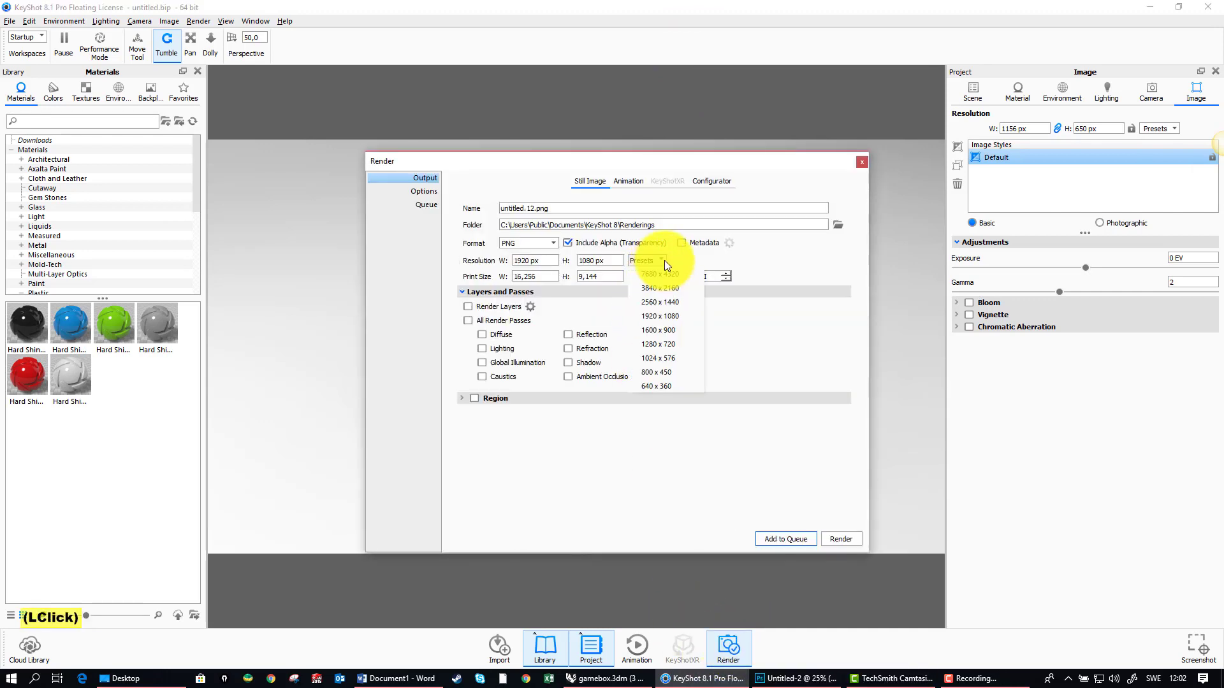
click(667, 316)
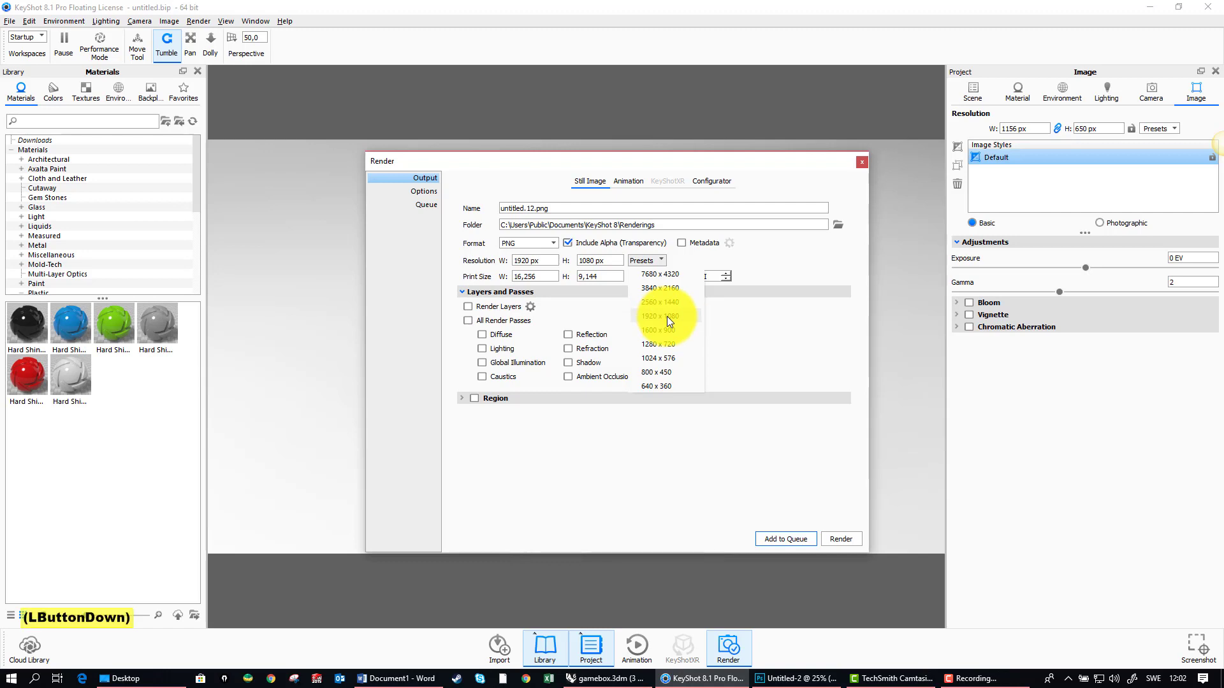
click(660, 259)
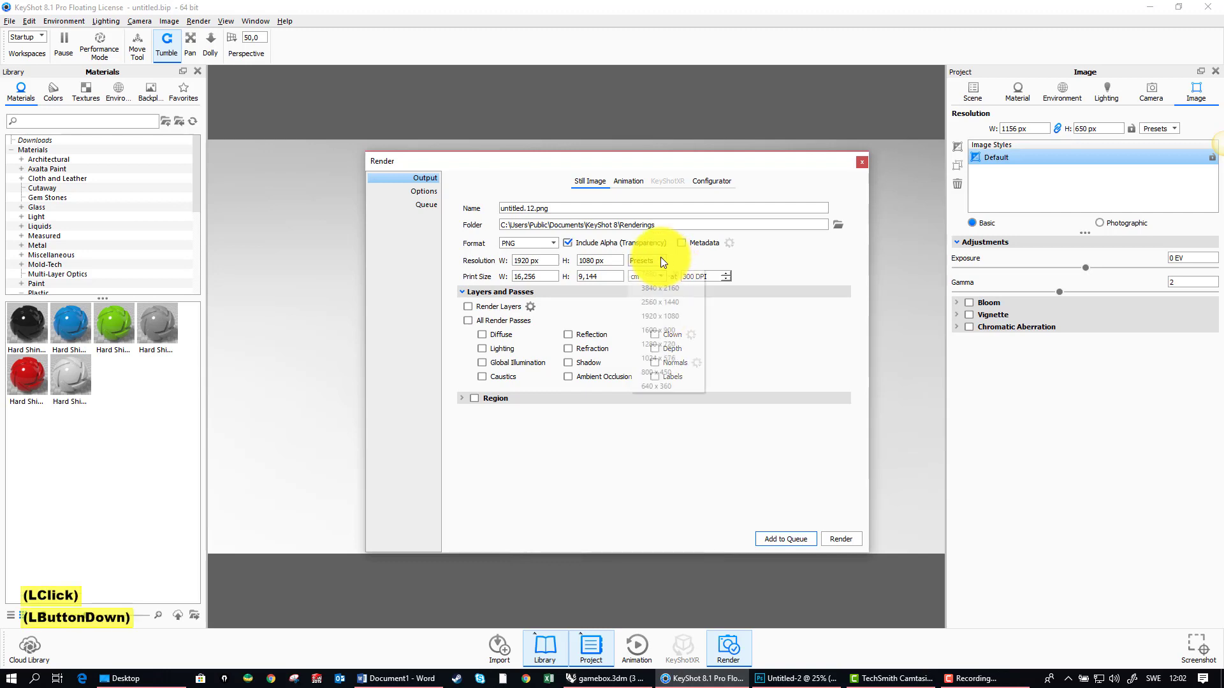
click(666, 316)
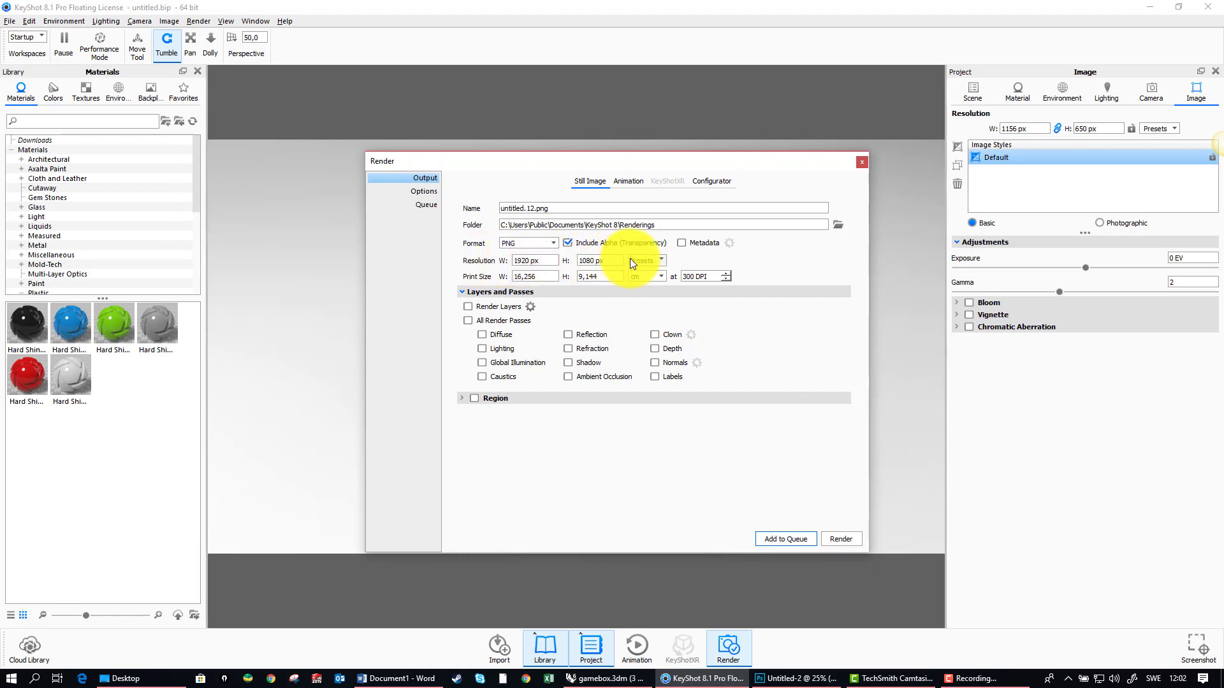
click(862, 164)
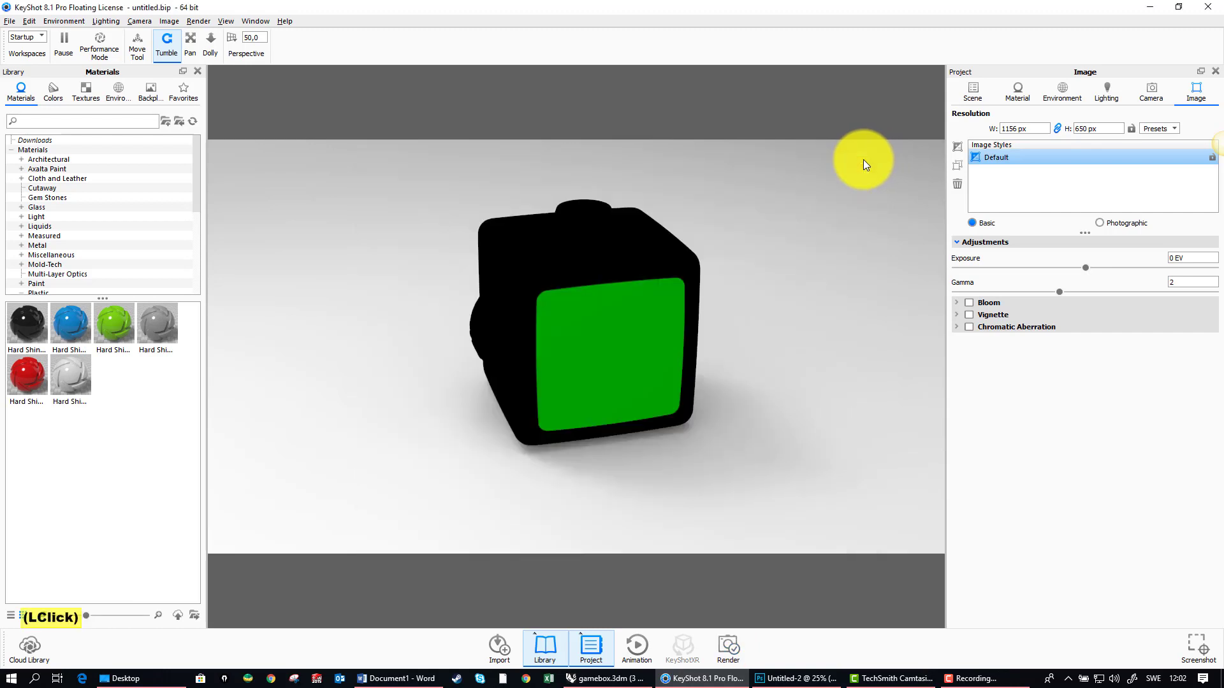
Step: Apply the Hard Shiny Plastic Blue library material to the main body of the box
drag(514, 291, 320, 327)
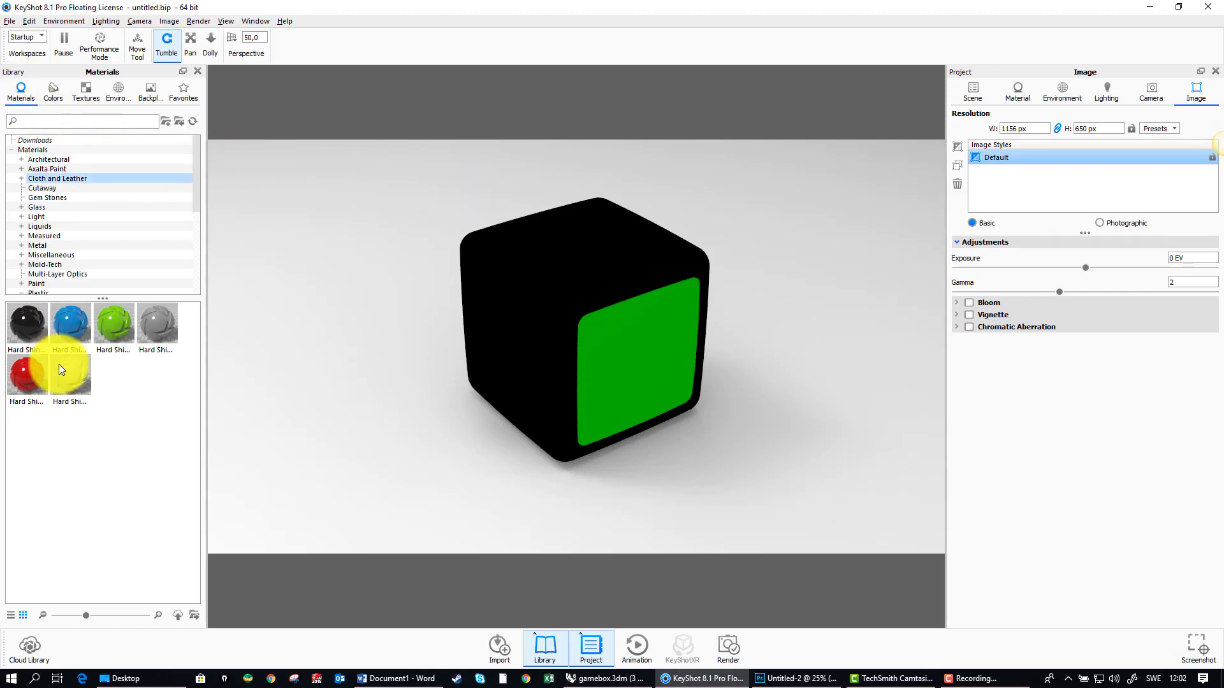
click(74, 324)
drag(569, 244, 556, 321)
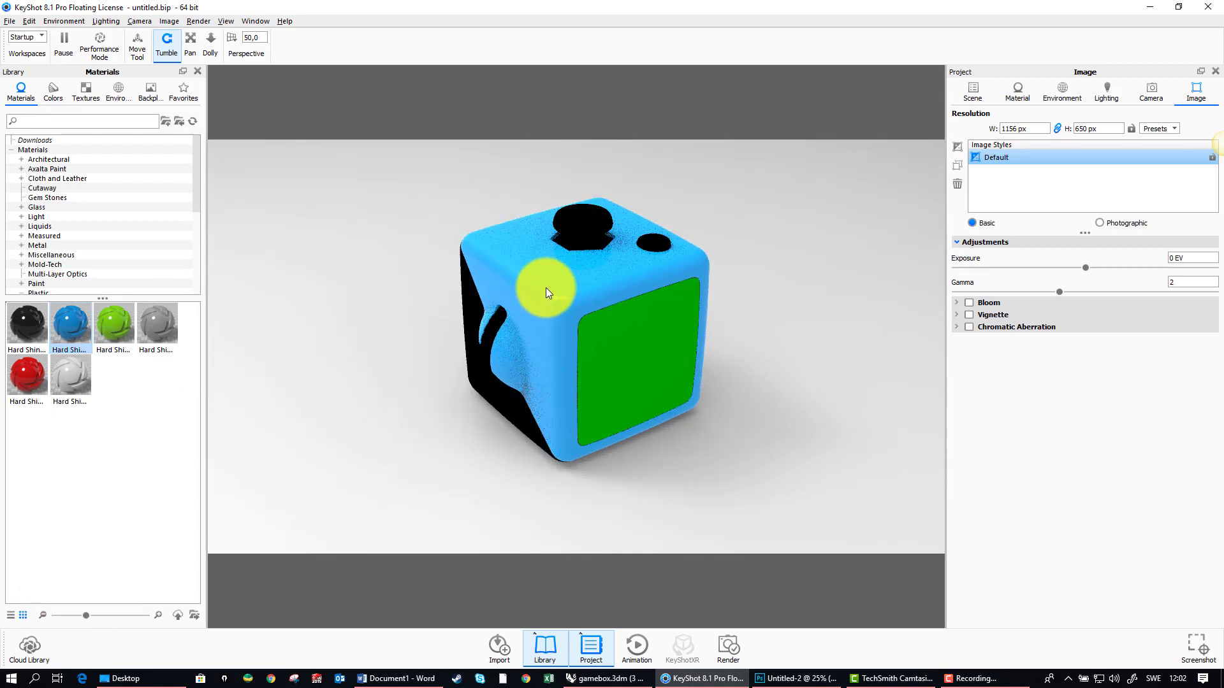
Step: Expand the gamebox model in the scene tree and apply Hard Shiny Plastic Green to its buttons group
click(975, 90)
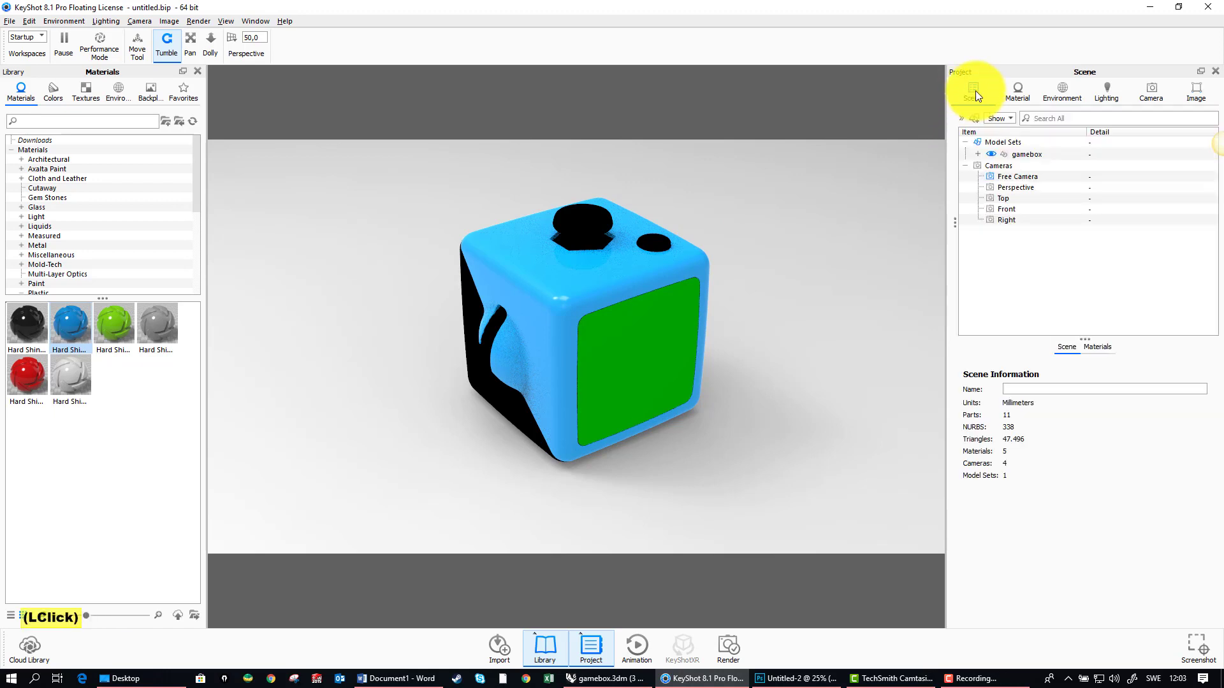
click(978, 154)
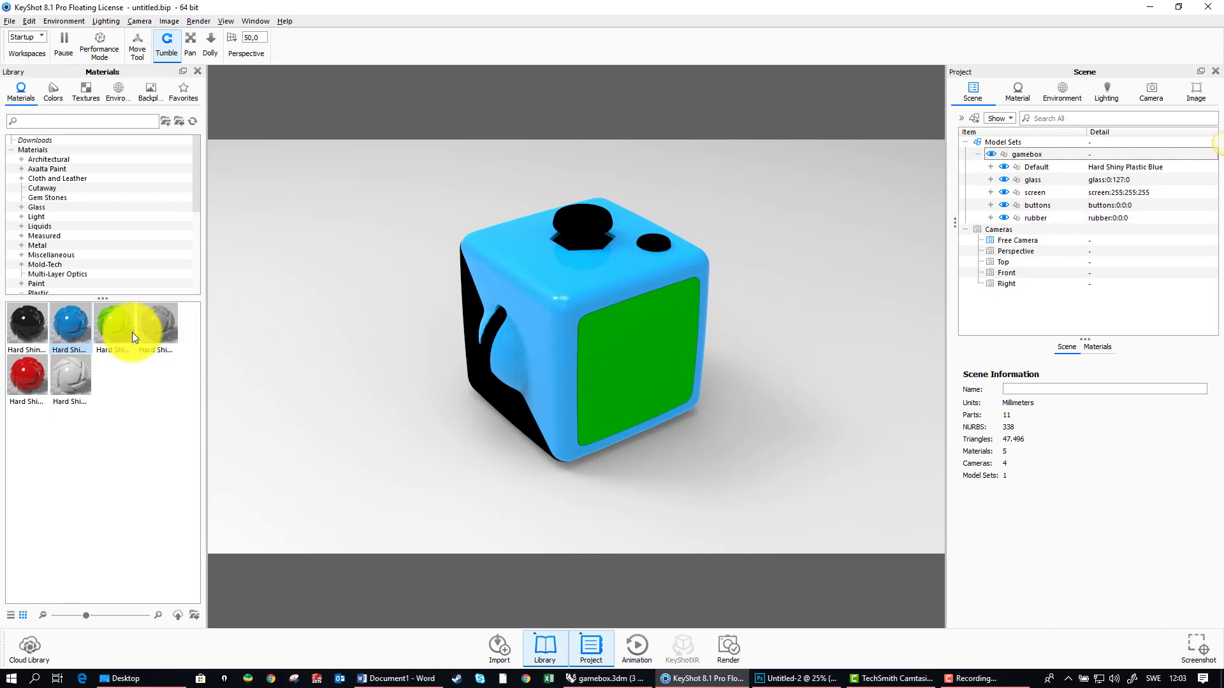
drag(114, 328, 1038, 202)
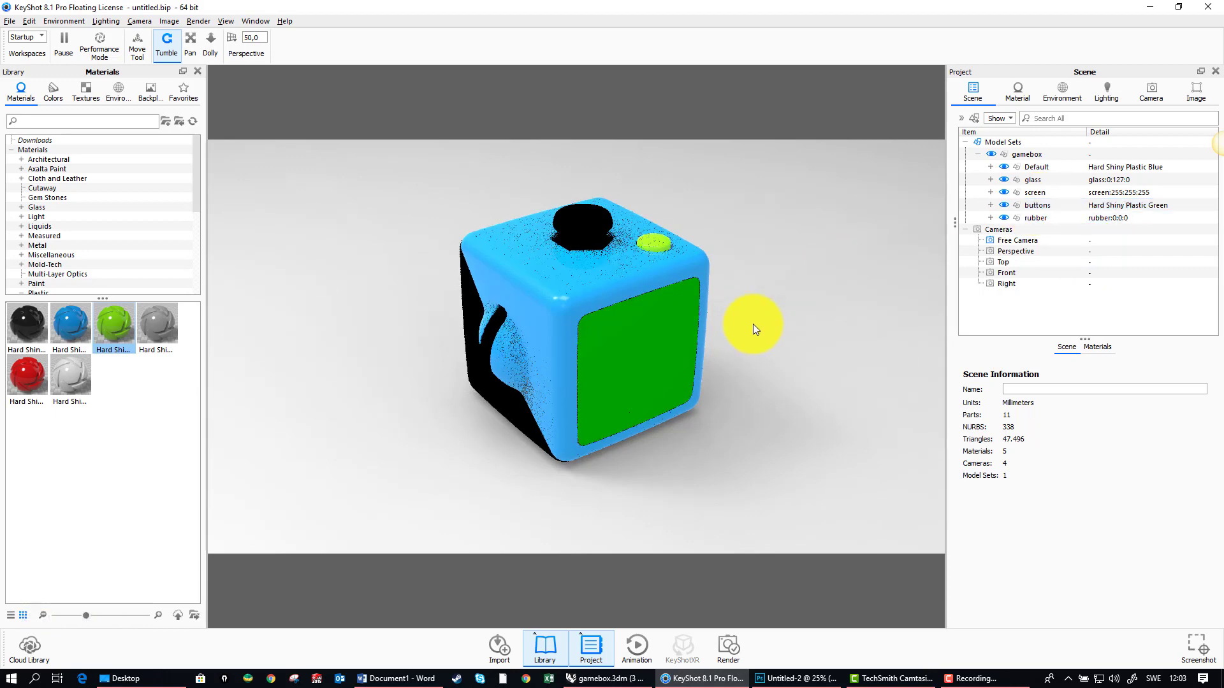
Step: Preview the red and blue hard shiny plastics on the side of the box with the four buttons, without applying them
drag(753, 324, 350, 317)
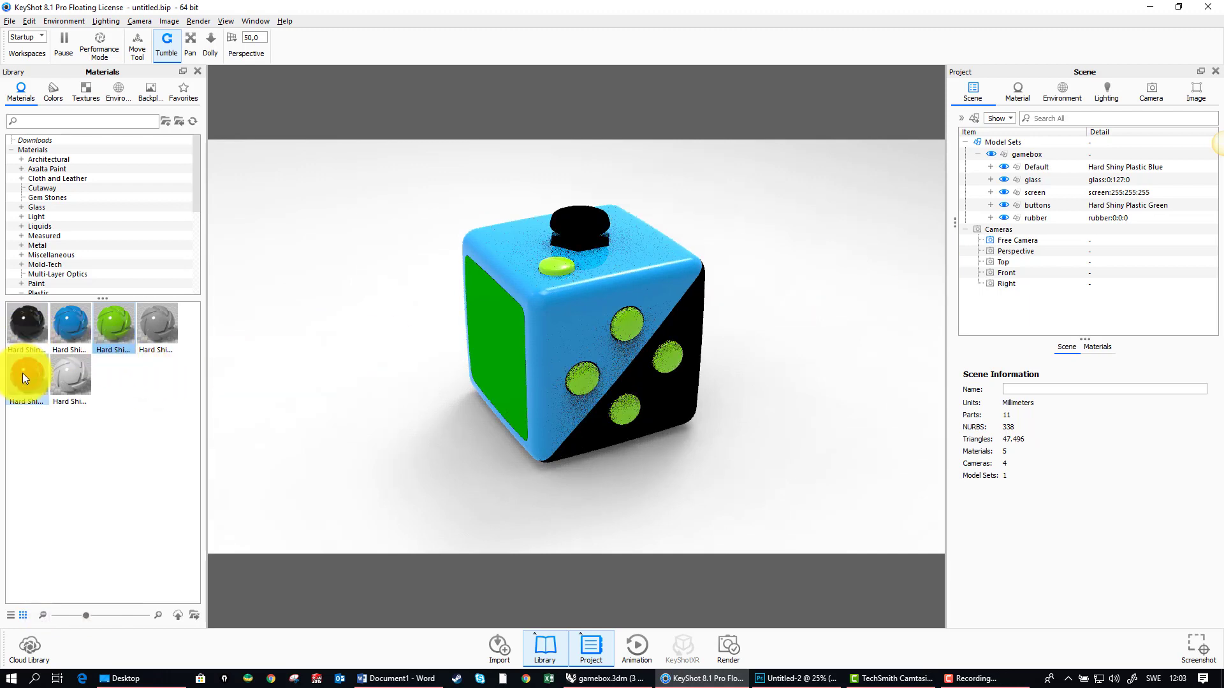
drag(21, 374, 485, 353)
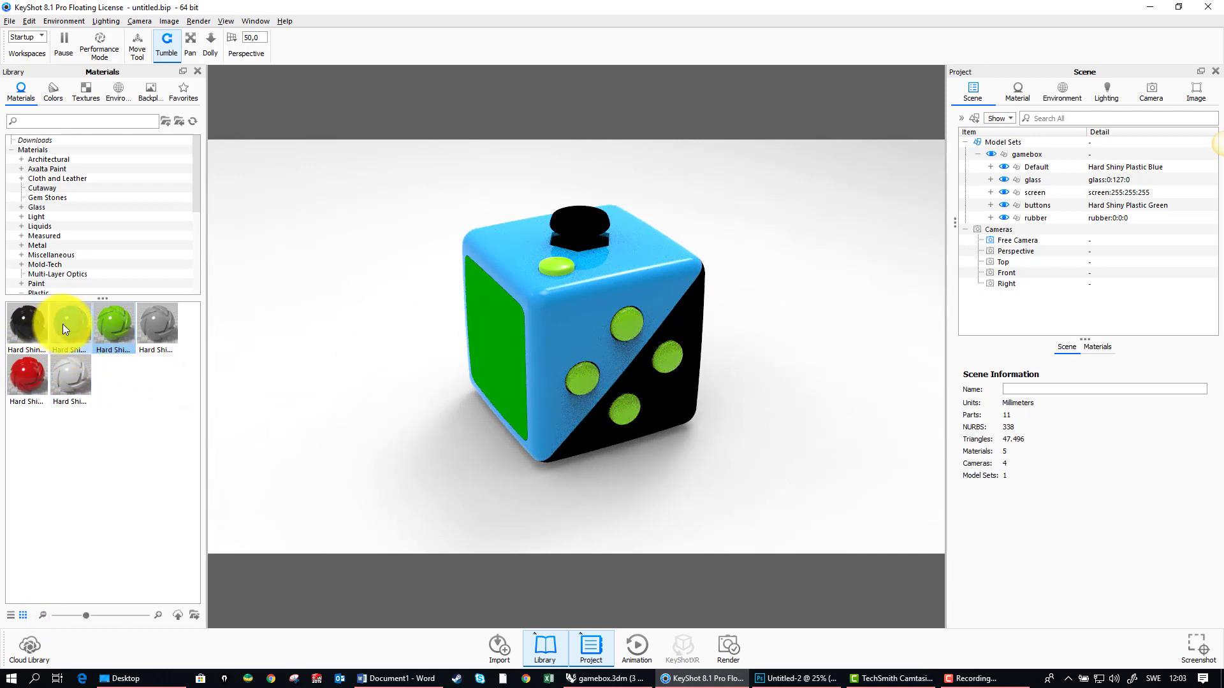
drag(63, 323, 695, 391)
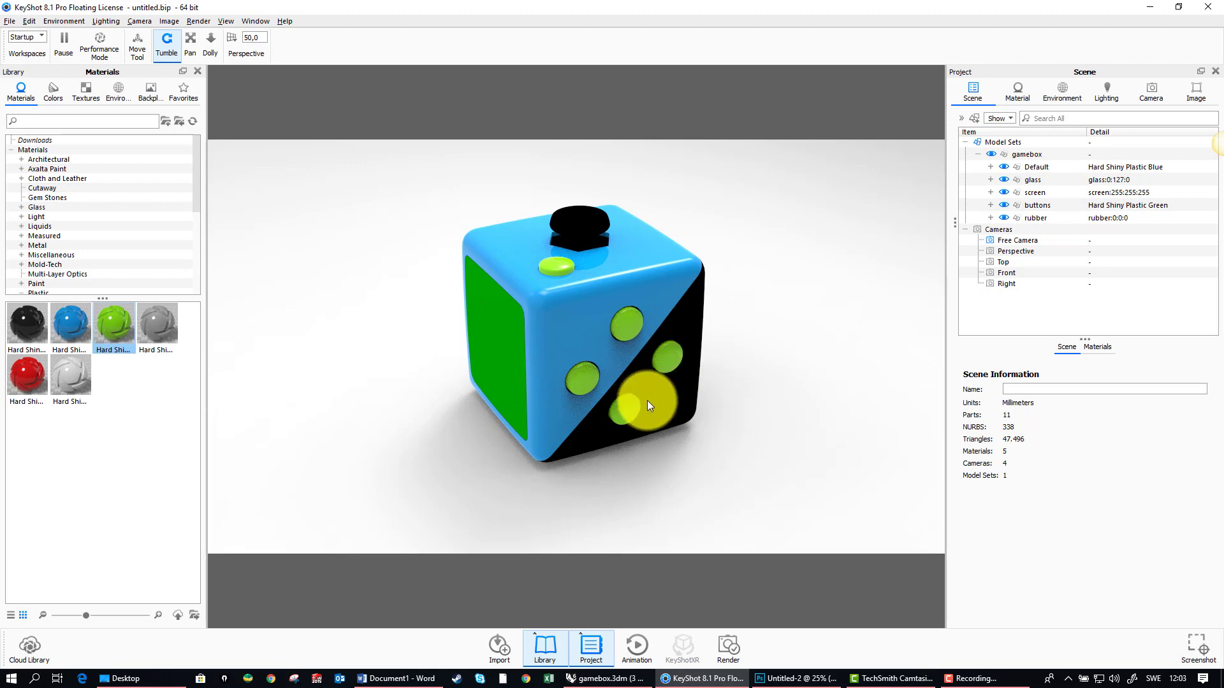
Step: Examine the individual parts in the buttons group and preview the red hard shiny plastic on them without applying it
click(991, 205)
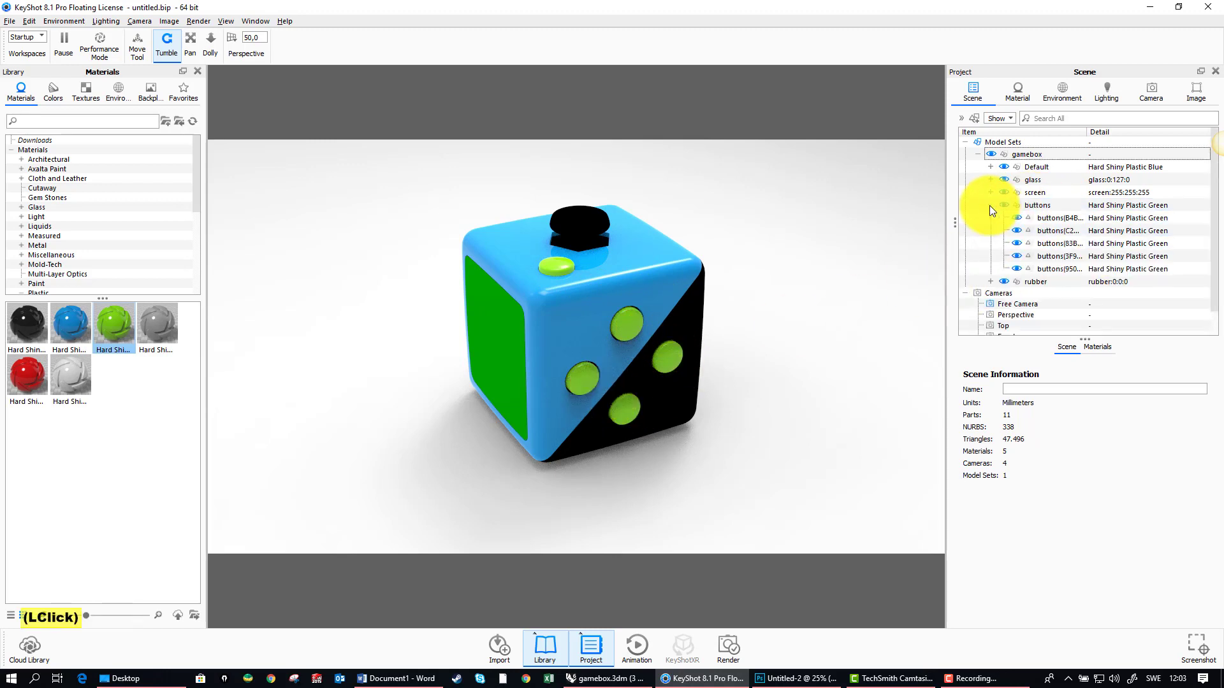
click(990, 205)
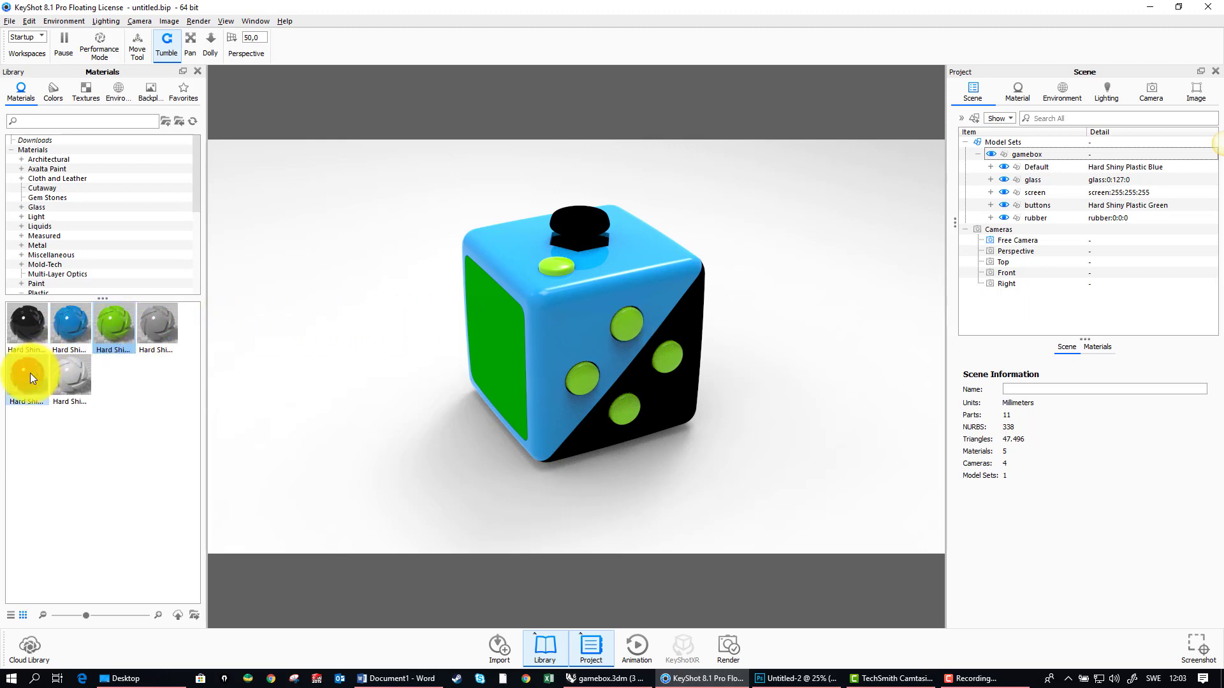
drag(29, 373, 626, 322)
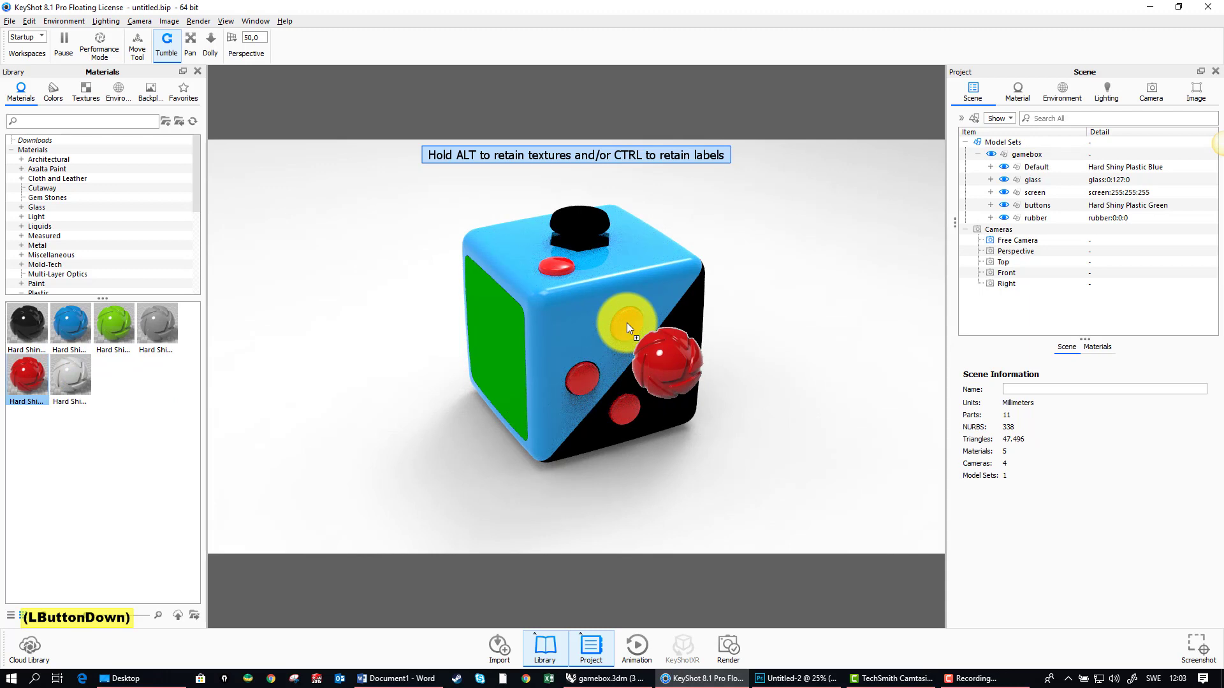
drag(627, 323, 45, 433)
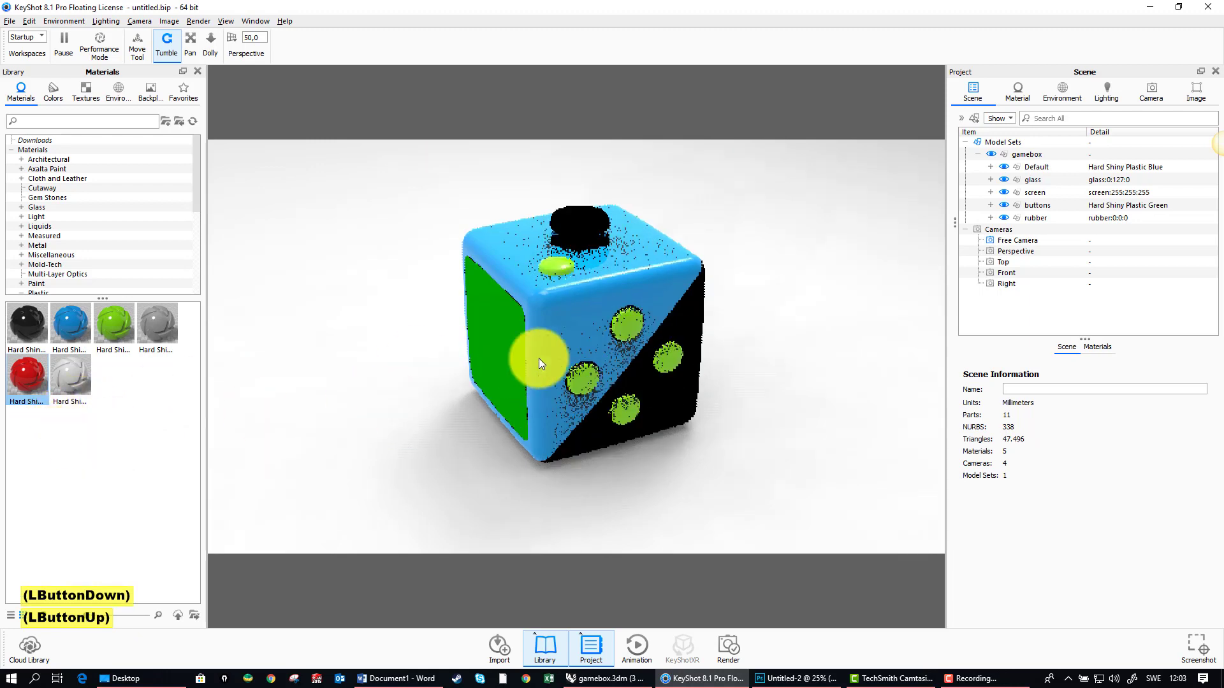
Step: Unlink the material of the uppermost button on the four-button side and apply the red hard shiny plastic to it alone
right_click(629, 325)
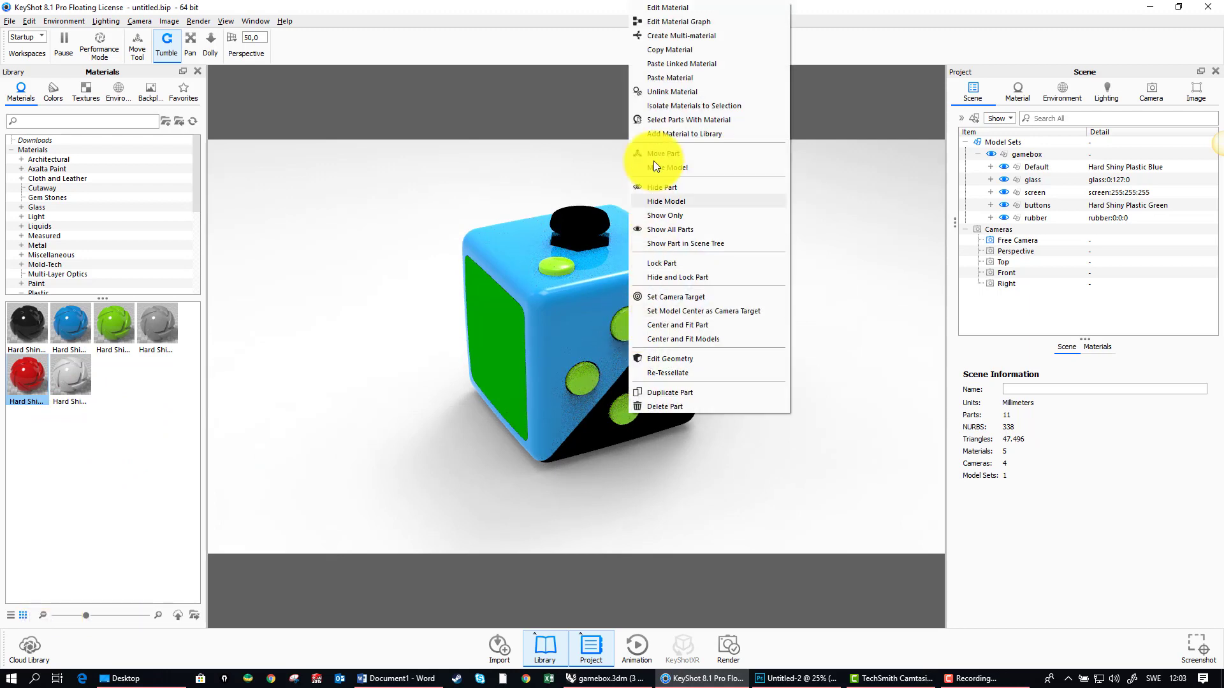
click(668, 93)
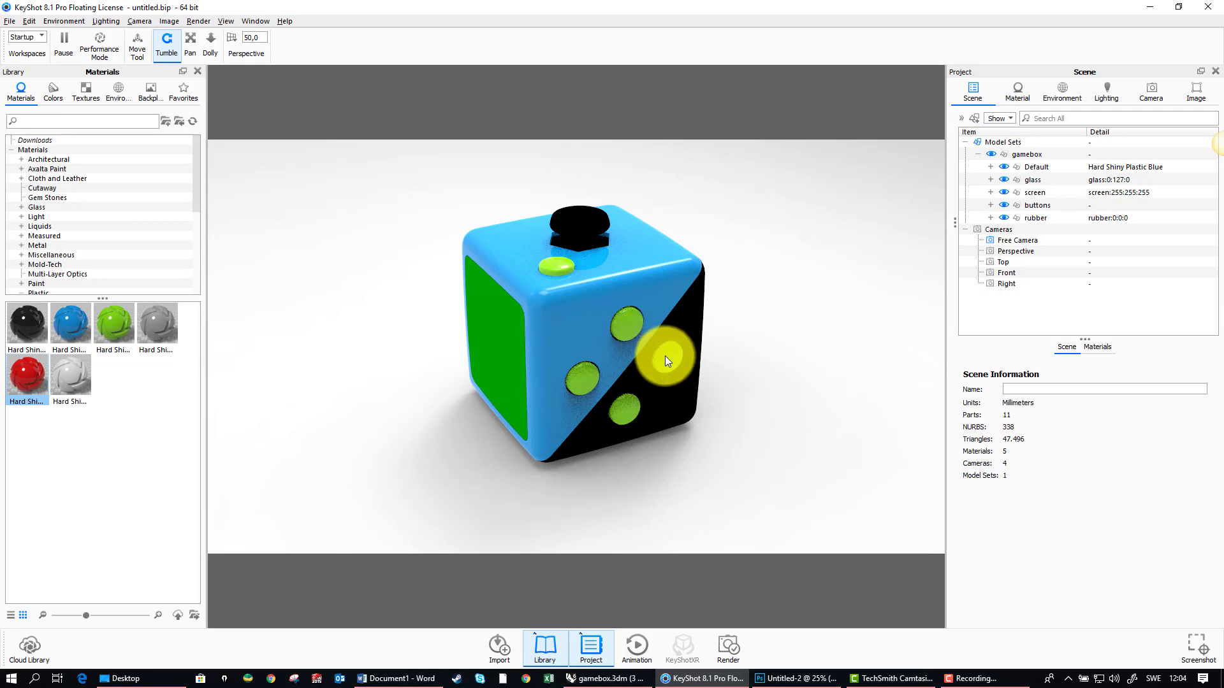
drag(22, 381, 626, 322)
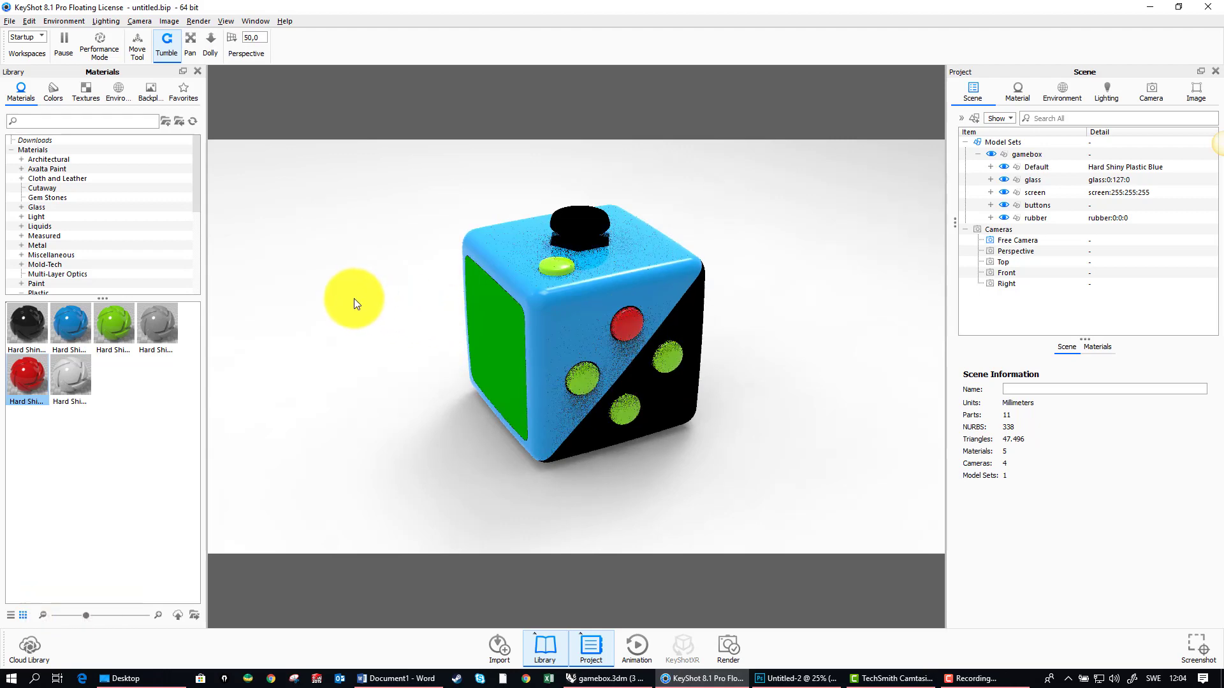
Step: Open the hotkeys overview, look up the material shortcuts, and move the window clear of the model
drag(350, 305, 403, 304)
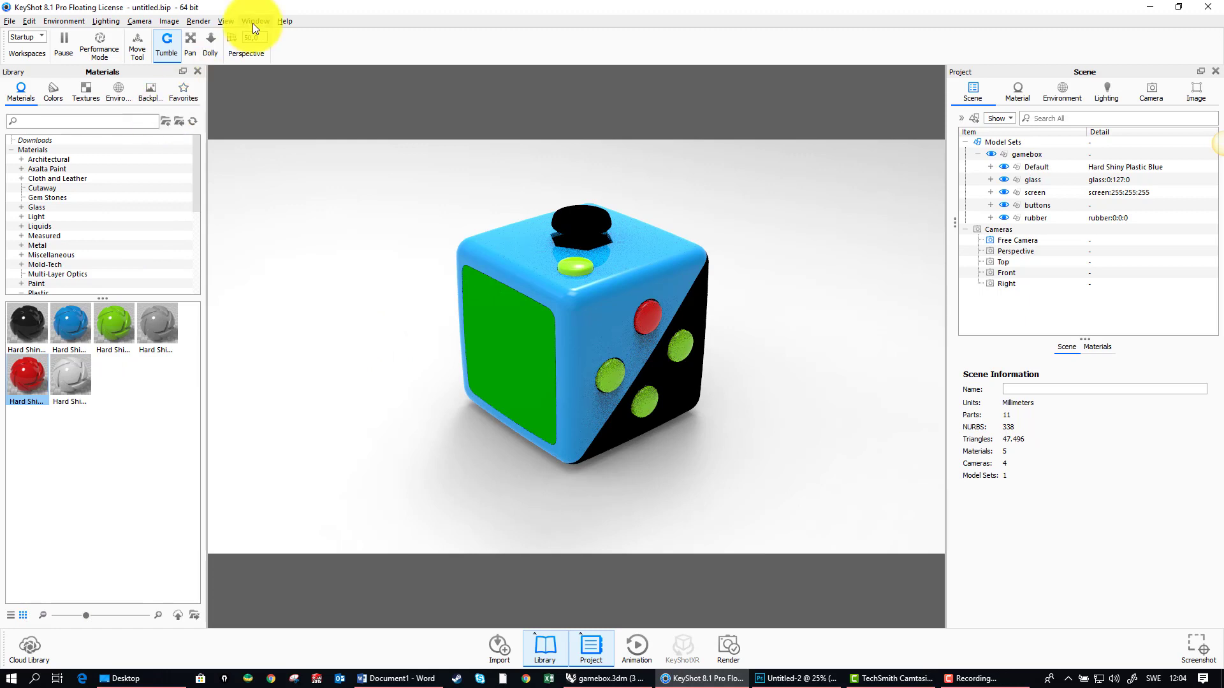
click(280, 21)
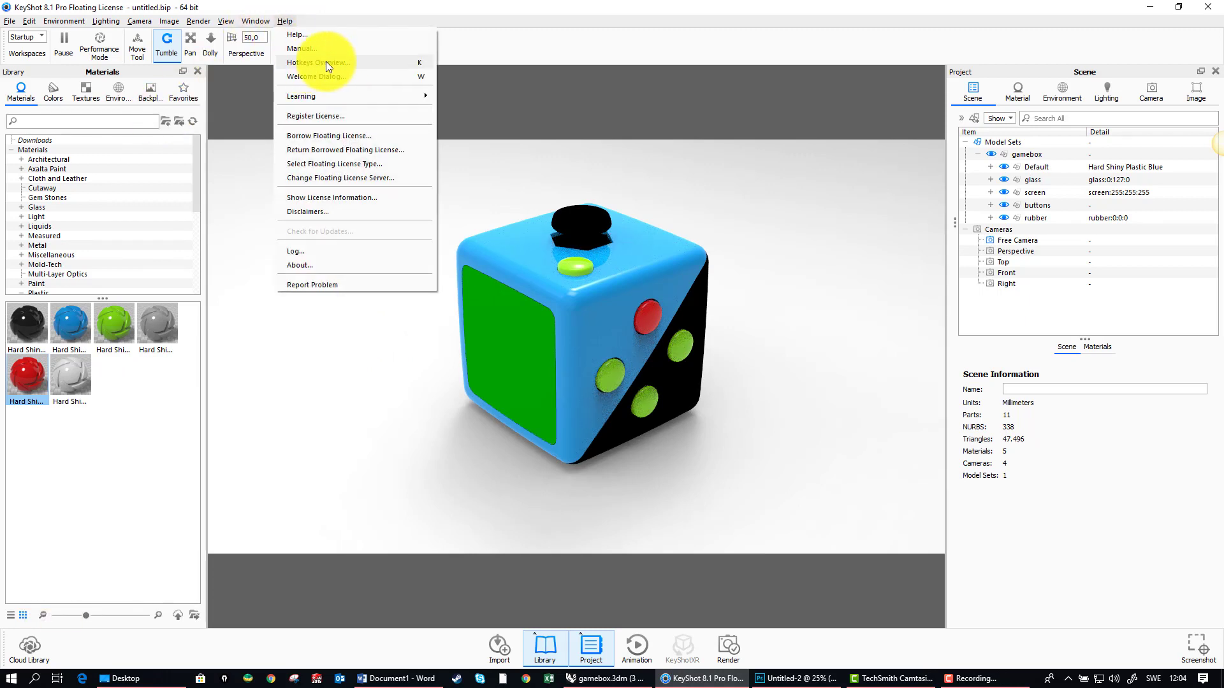
click(343, 63)
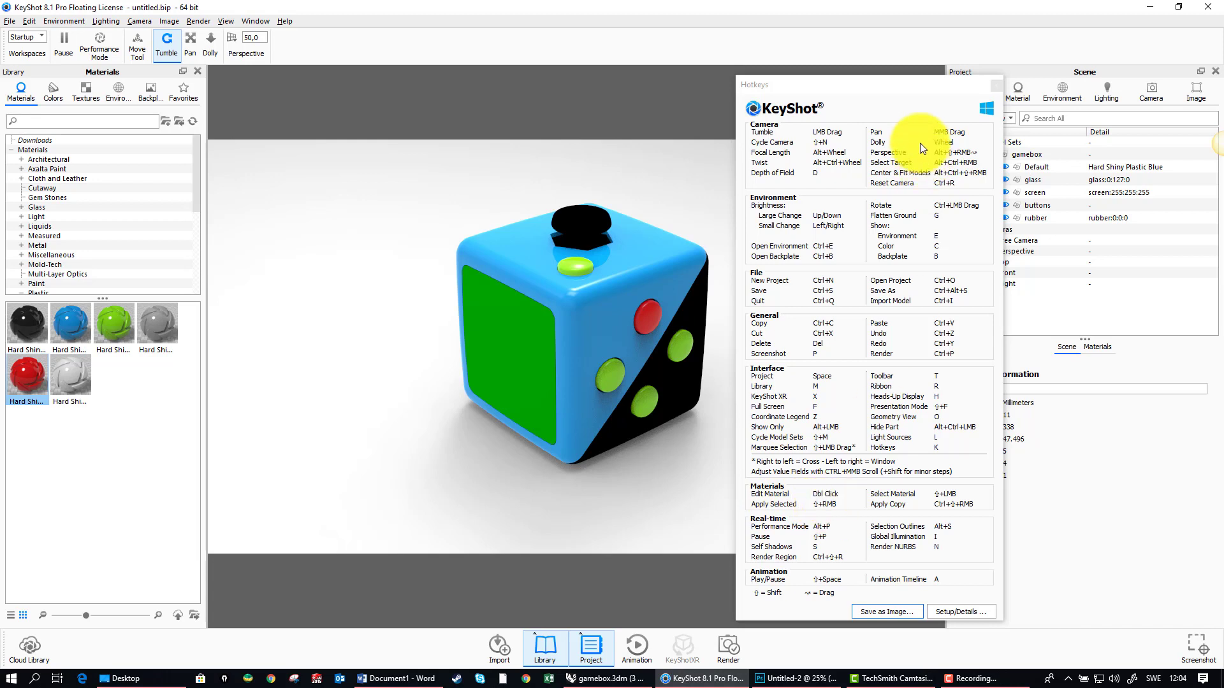
drag(862, 87, 999, 93)
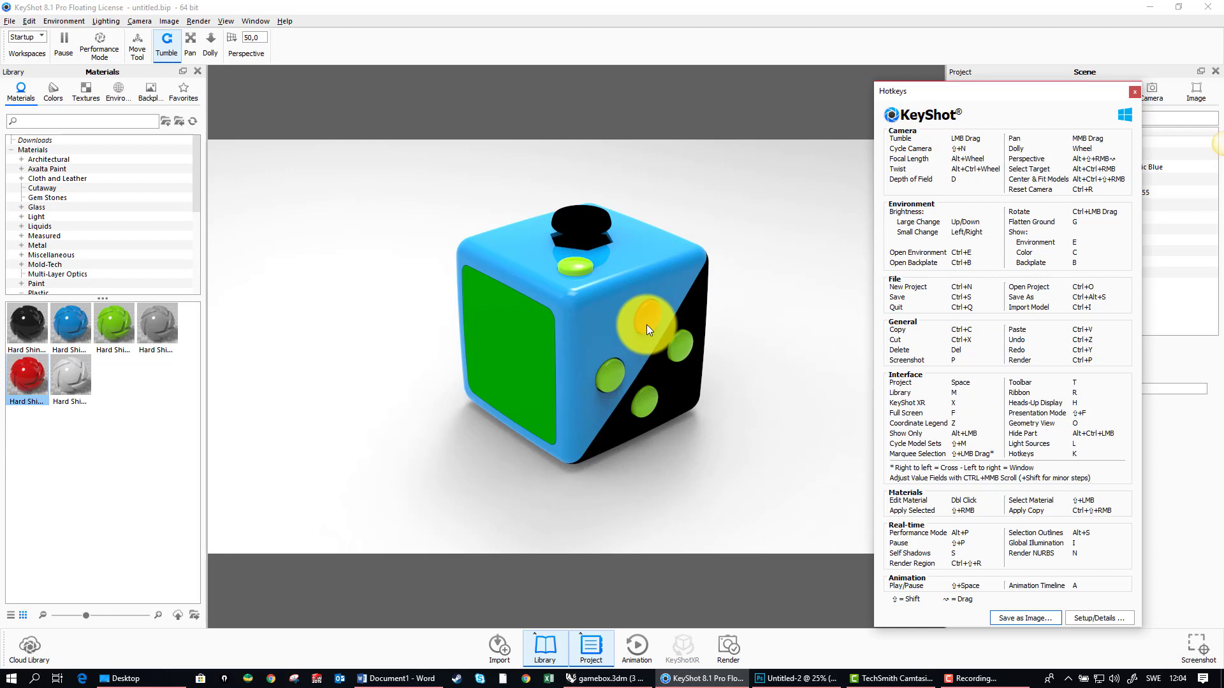
Step: Copy the red button's material onto the small button on top of the box, and close the hotkeys overview
key(shift)
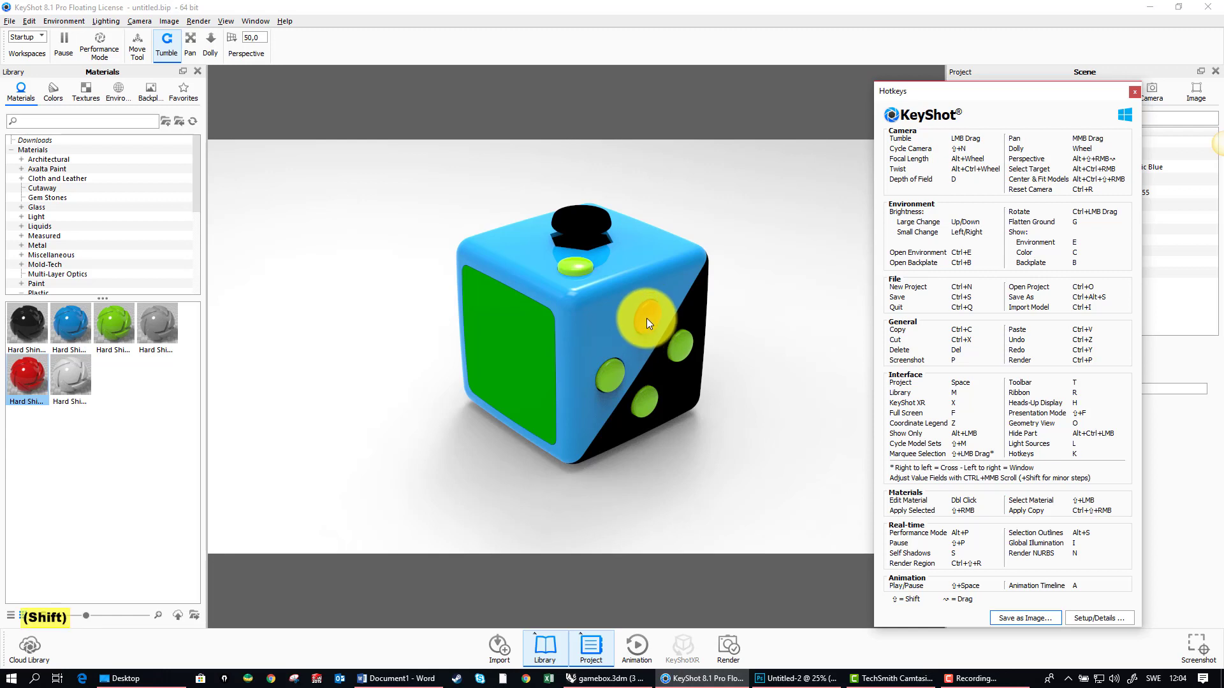
shift+click(646, 319)
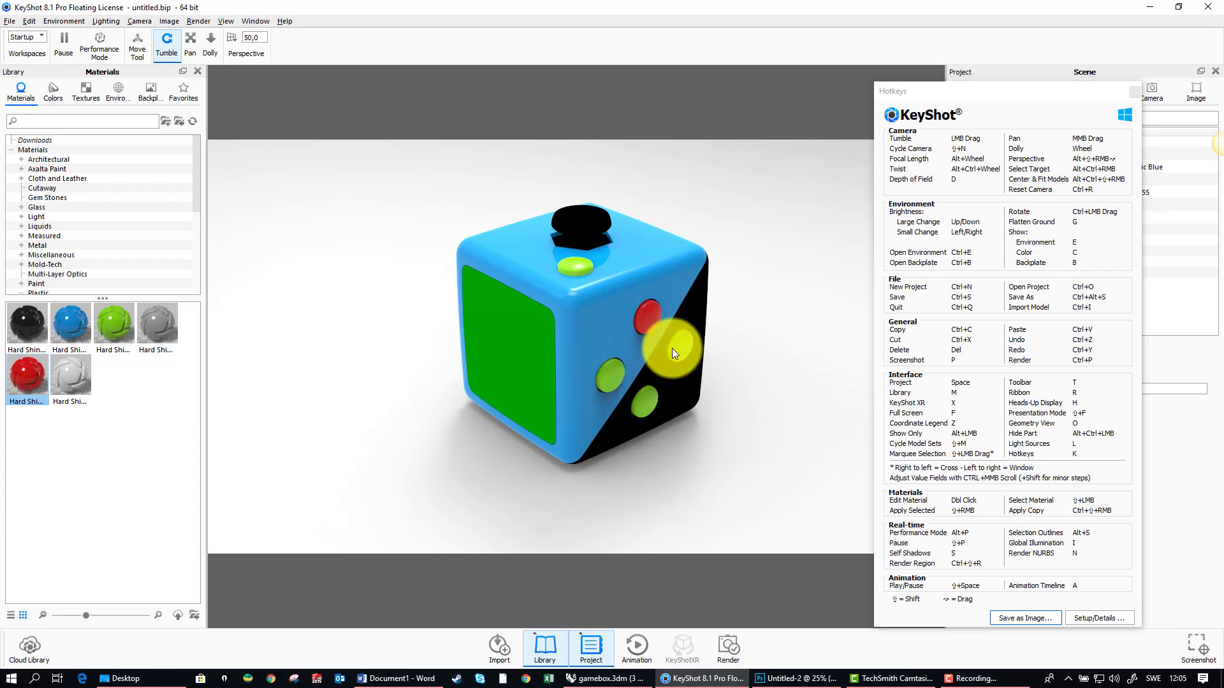
key(shift)
shift+right_click(577, 265)
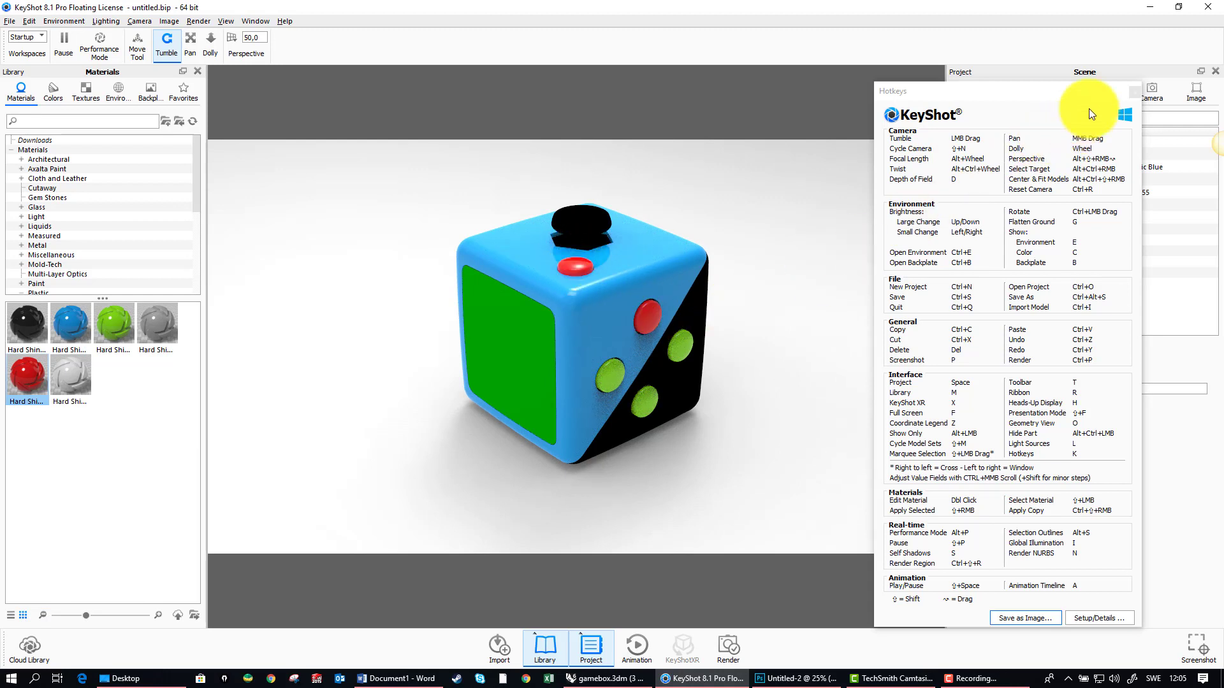
click(1134, 92)
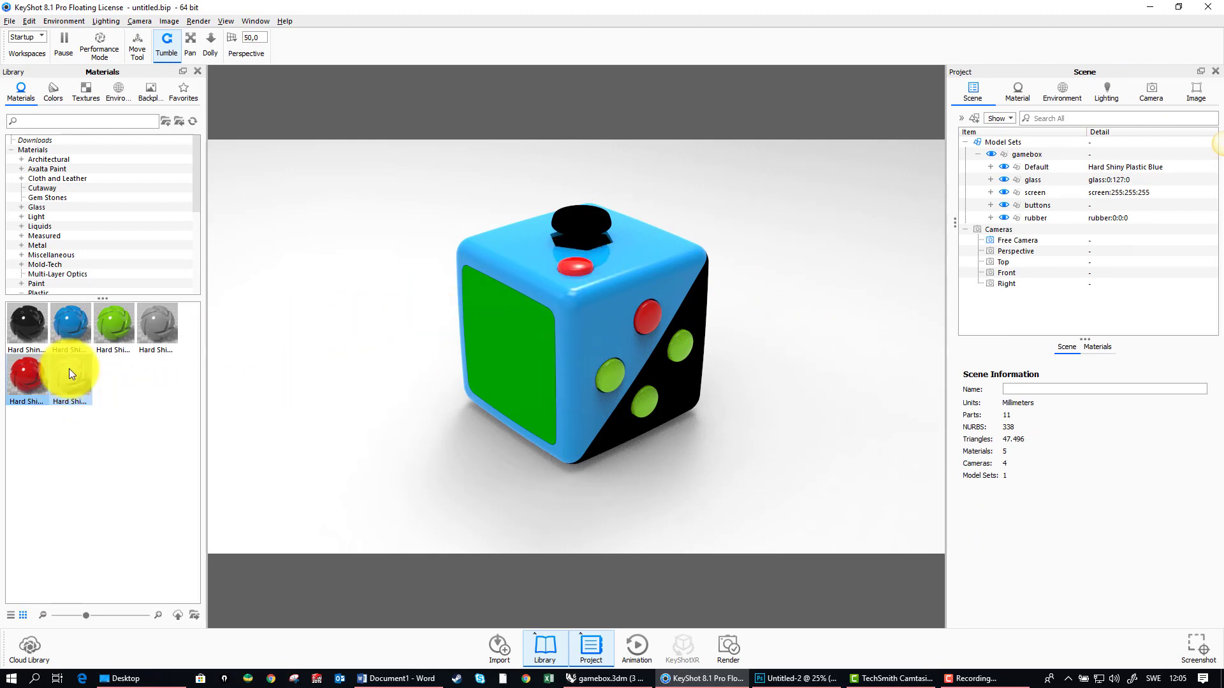
Step: Apply the white hard shiny plastic to the three remaining green buttons, and copy it from the library onto the box body
drag(31, 323, 611, 376)
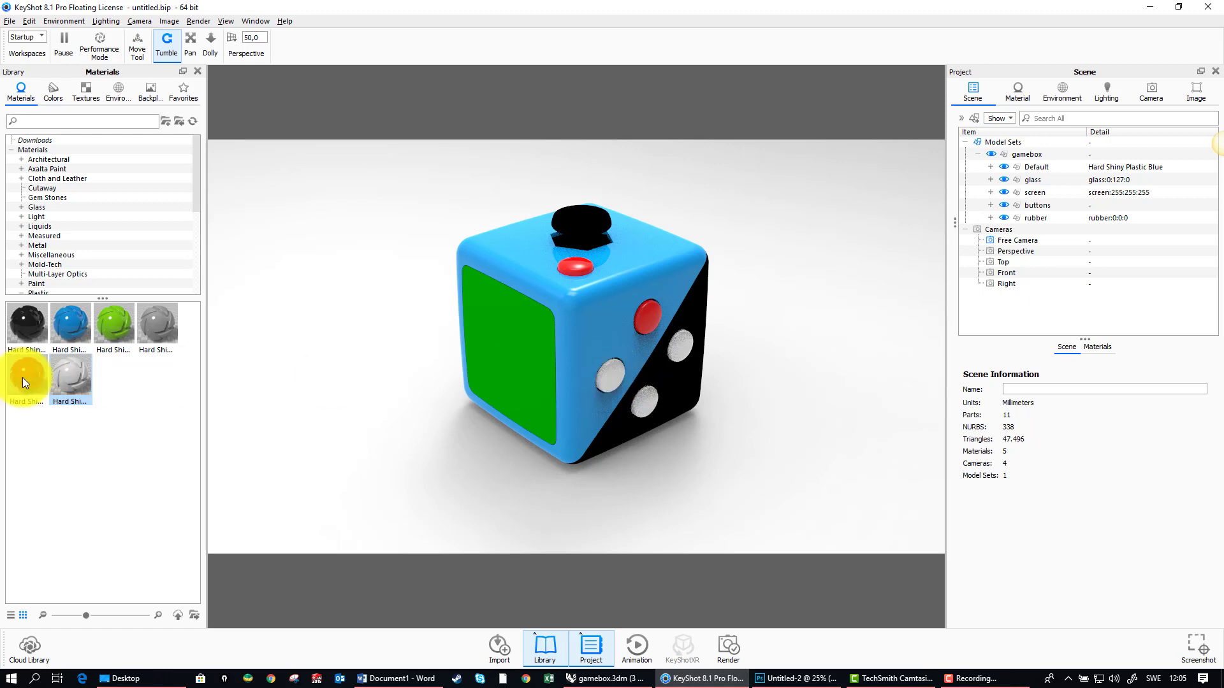
right_click(67, 374)
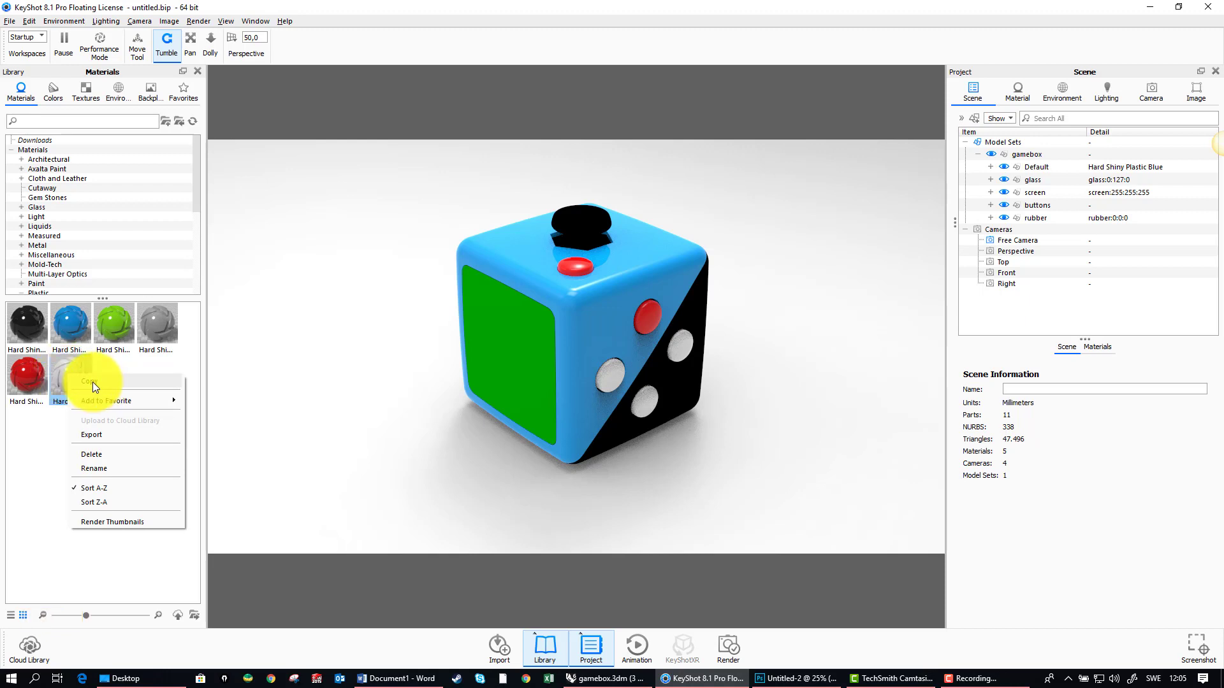
click(92, 381)
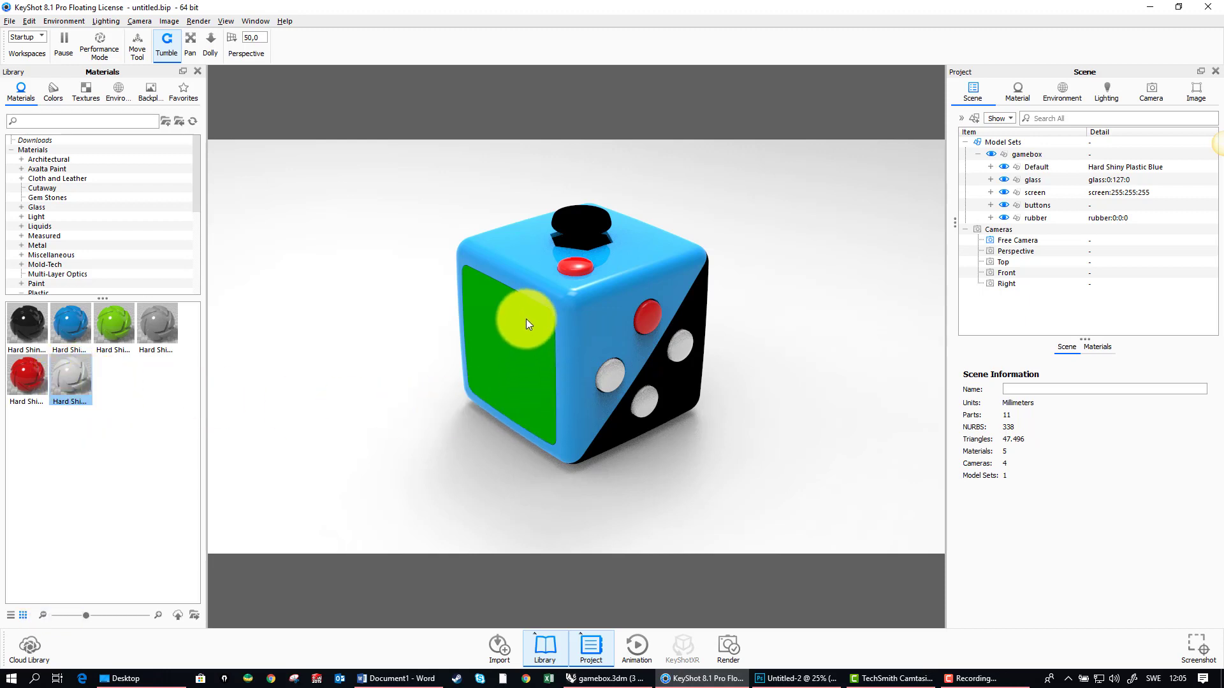
key(shift)
shift+right_click(508, 248)
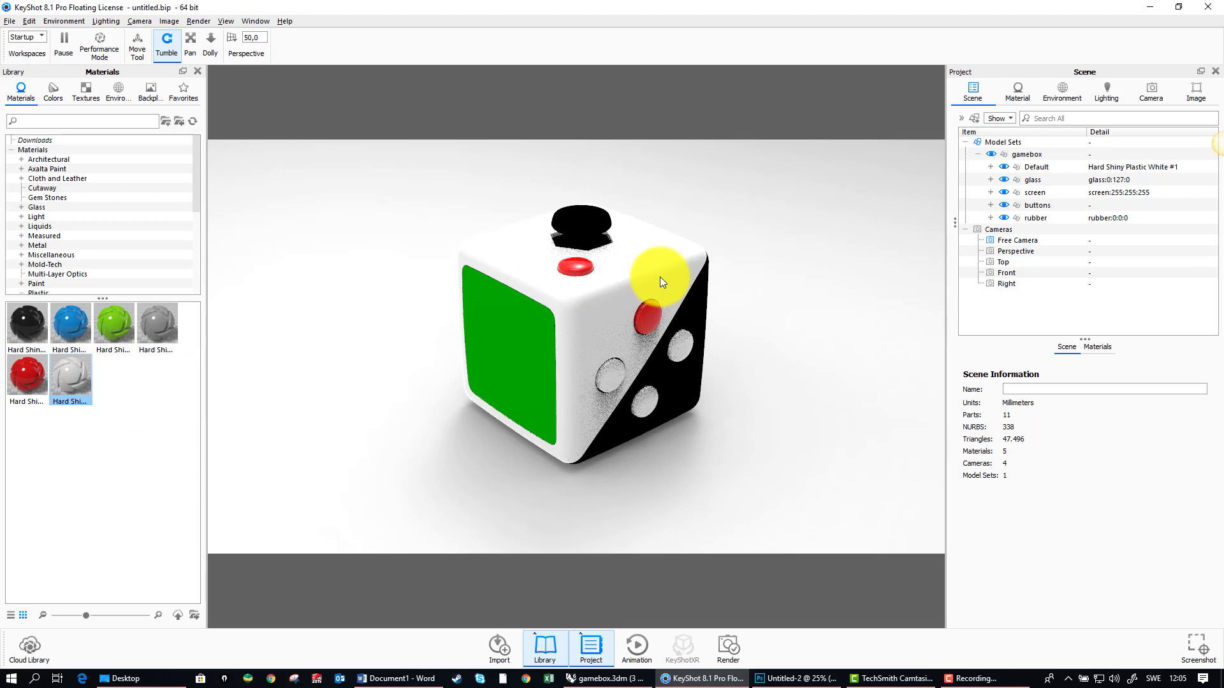
Step: Copy Hard Shiny Plastic Blue from the library onto the two lower white buttons on the four-button side
right_click(74, 323)
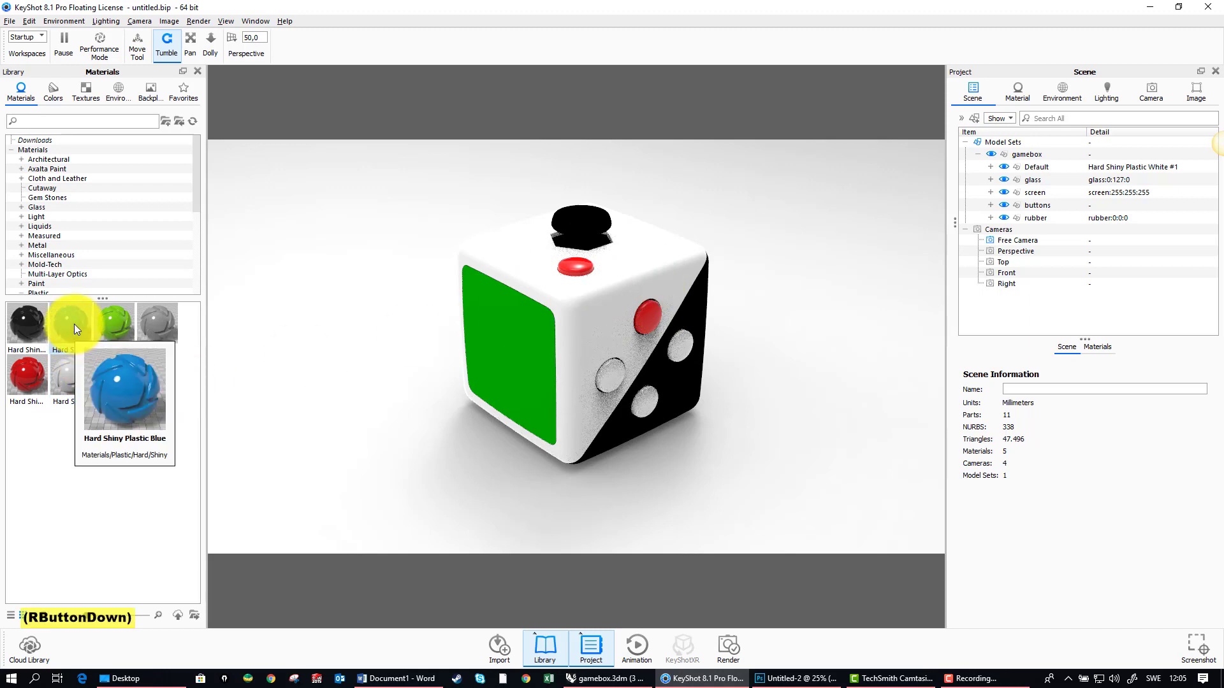
click(105, 334)
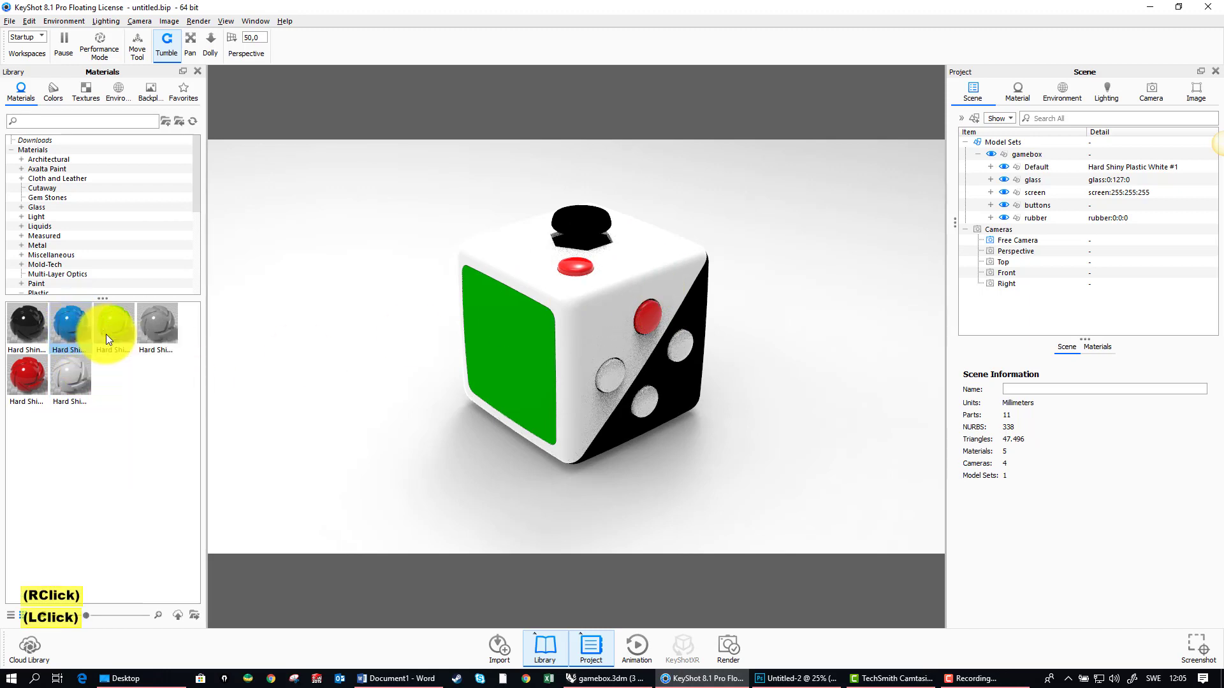
shift+right_click(613, 376)
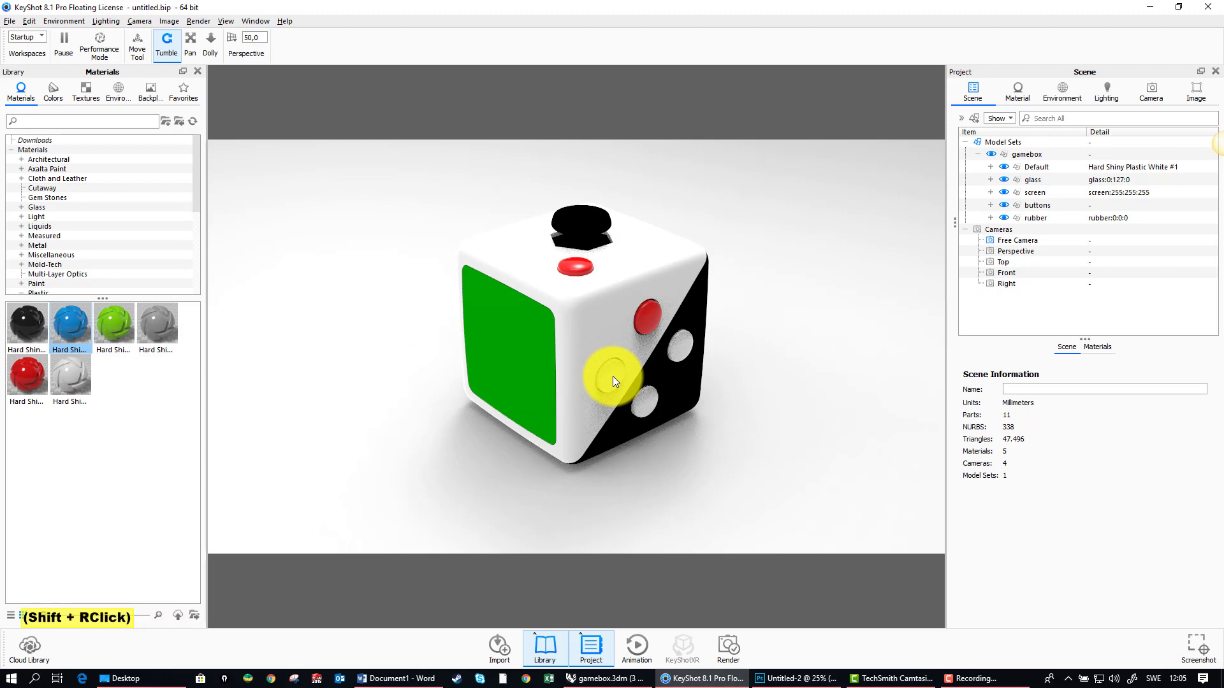
shift+right_click(650, 405)
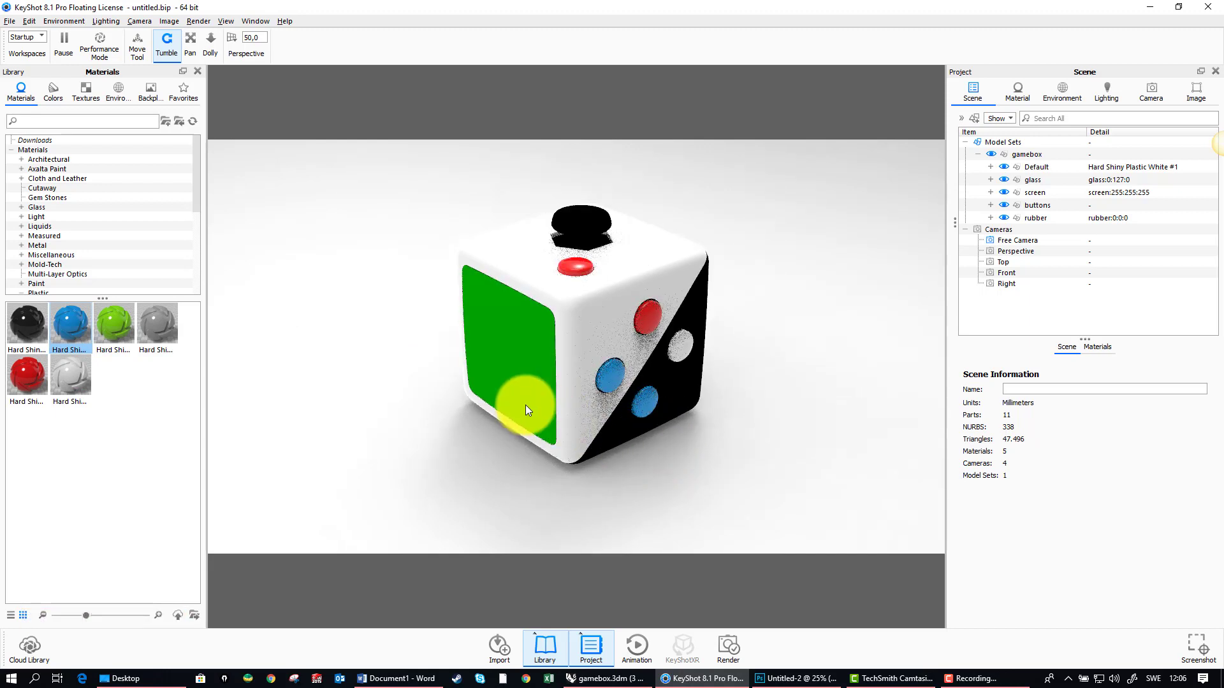
Step: Review the materials used in the scene, and open the material of the blue button on the box body
click(1020, 90)
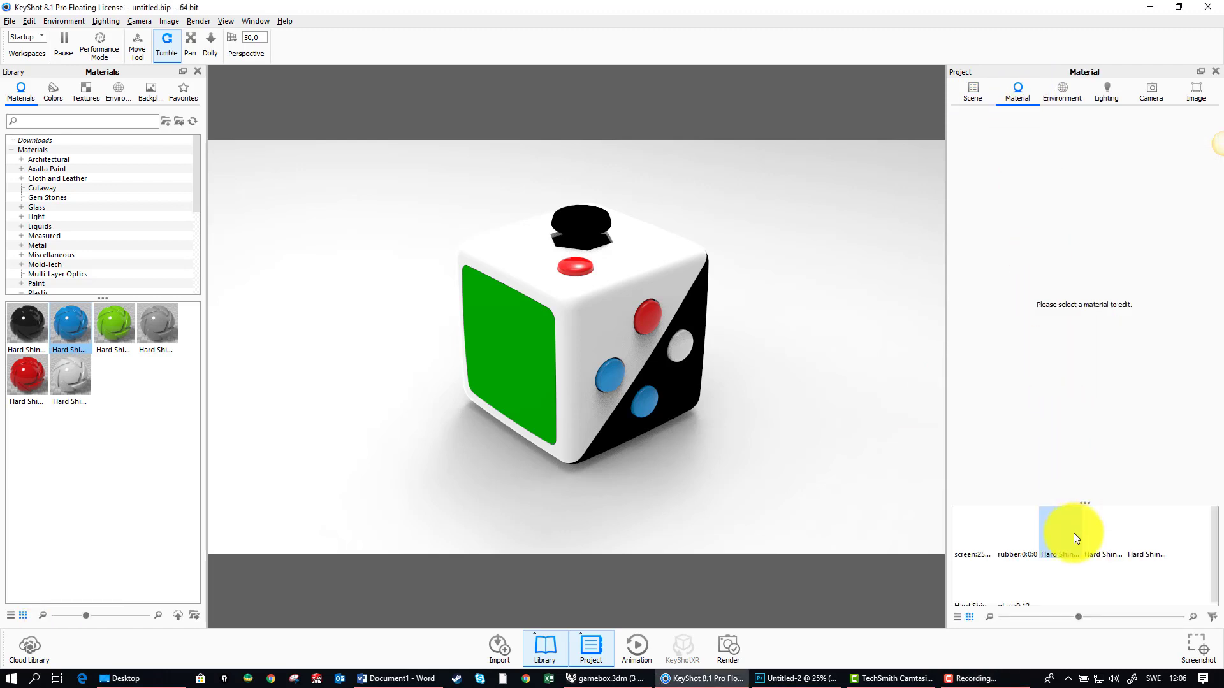
drag(1084, 503, 1085, 436)
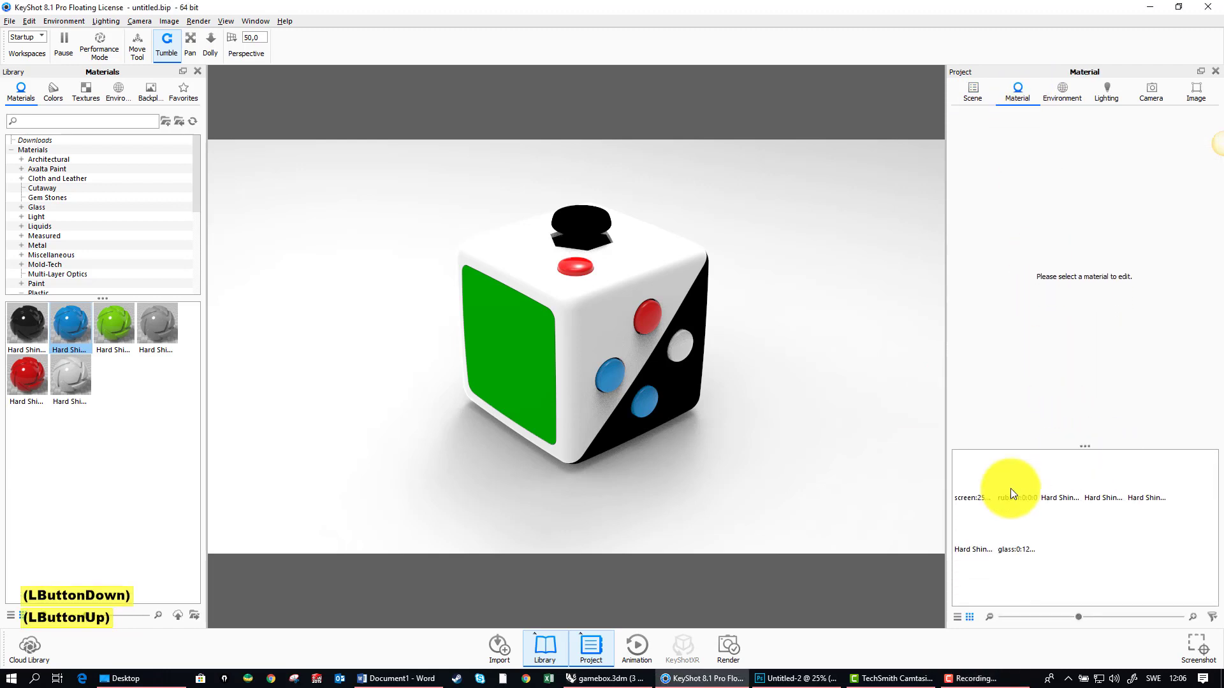
click(975, 481)
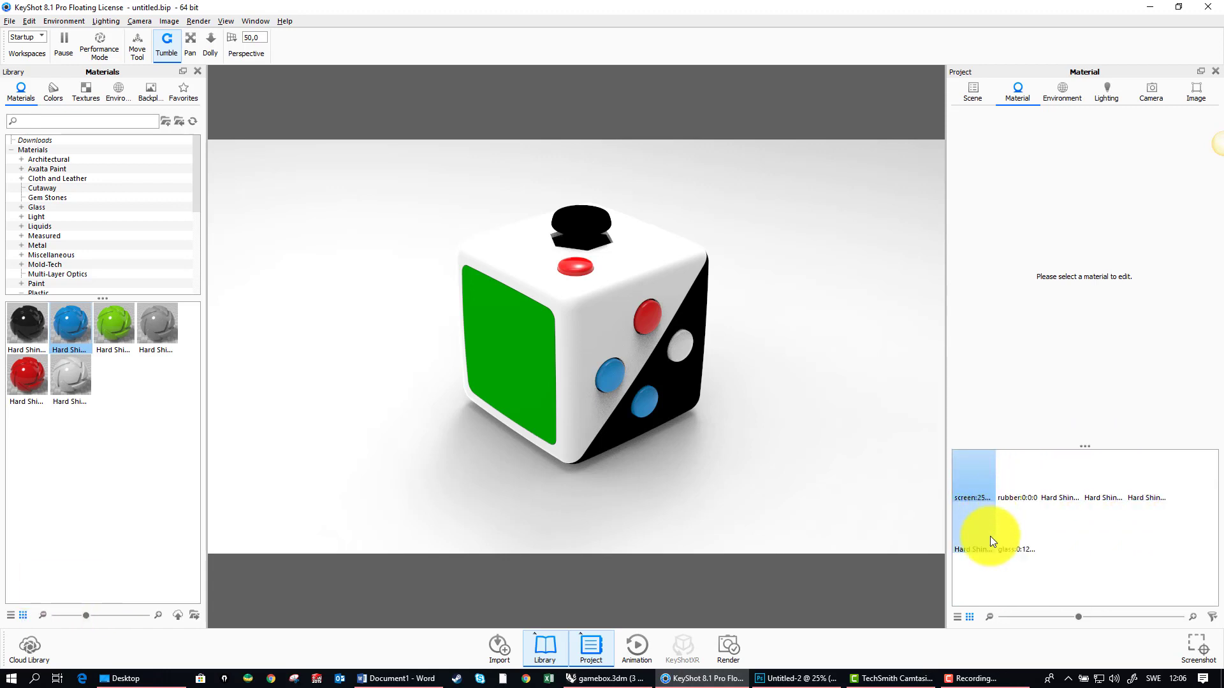
mouse_move(989, 536)
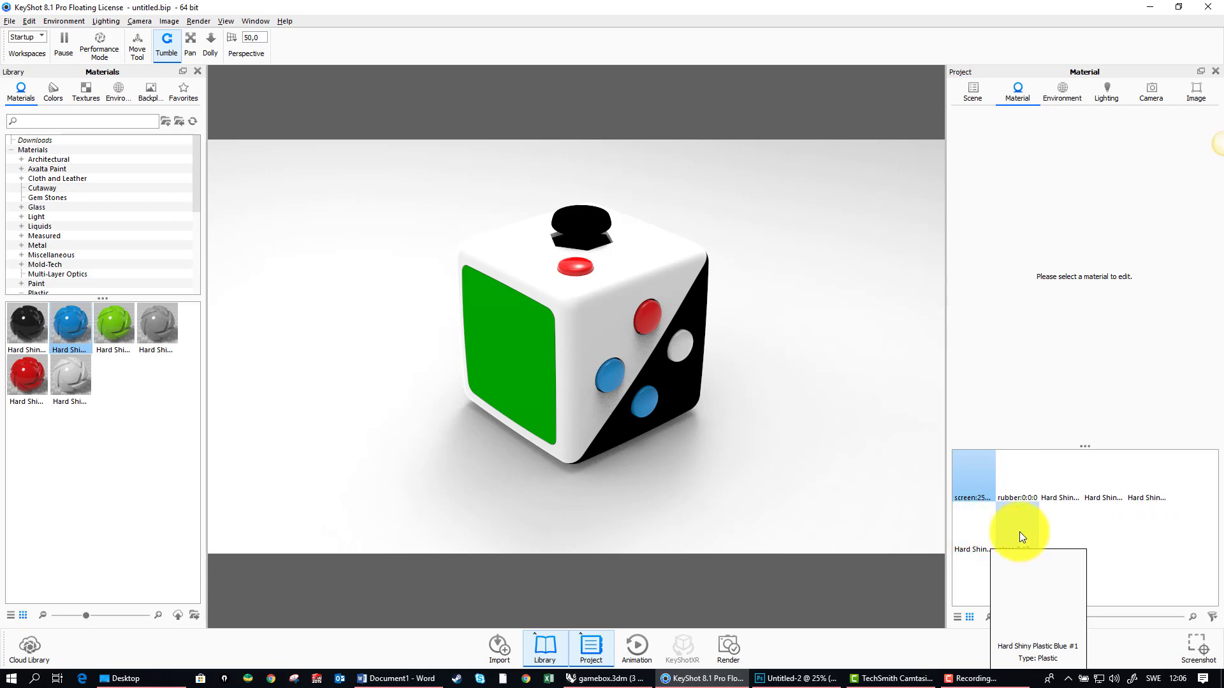
double_click(610, 376)
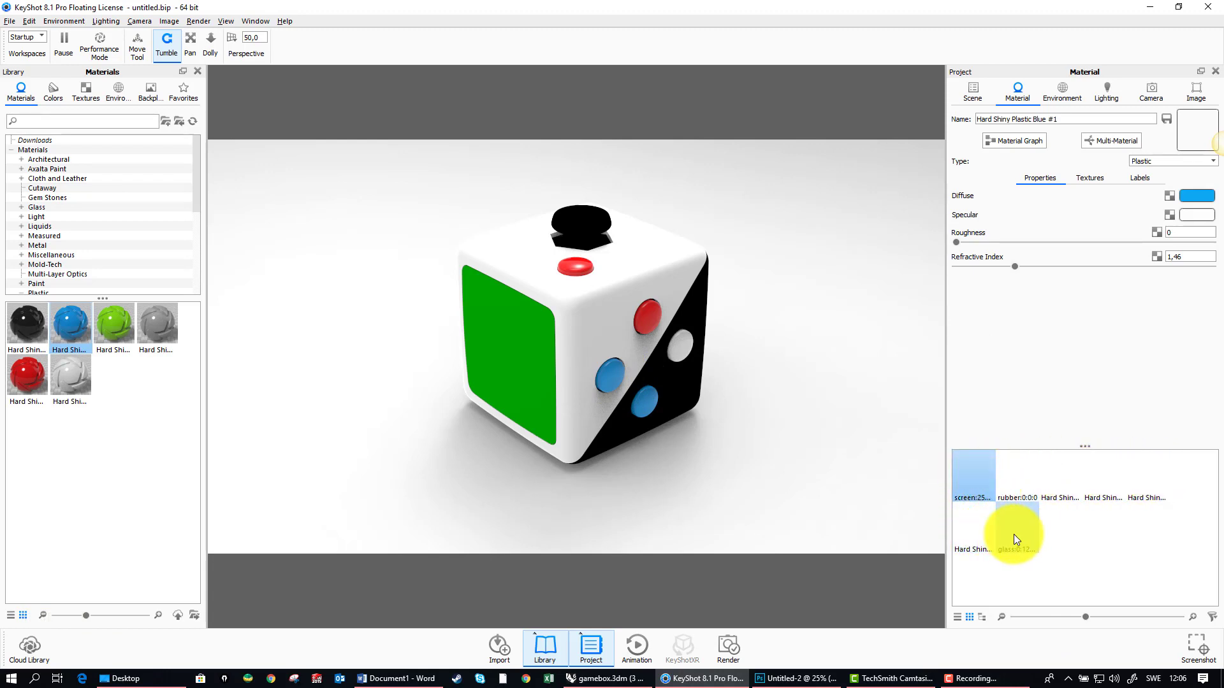
mouse_move(1014, 534)
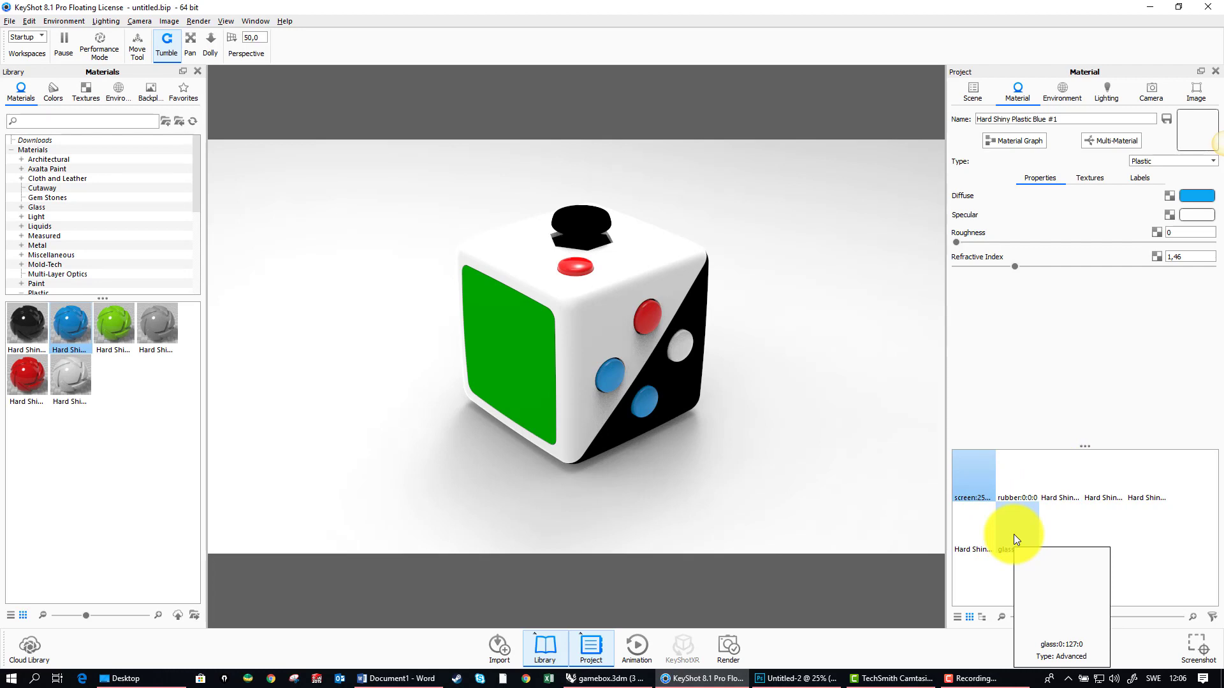
mouse_move(1134, 480)
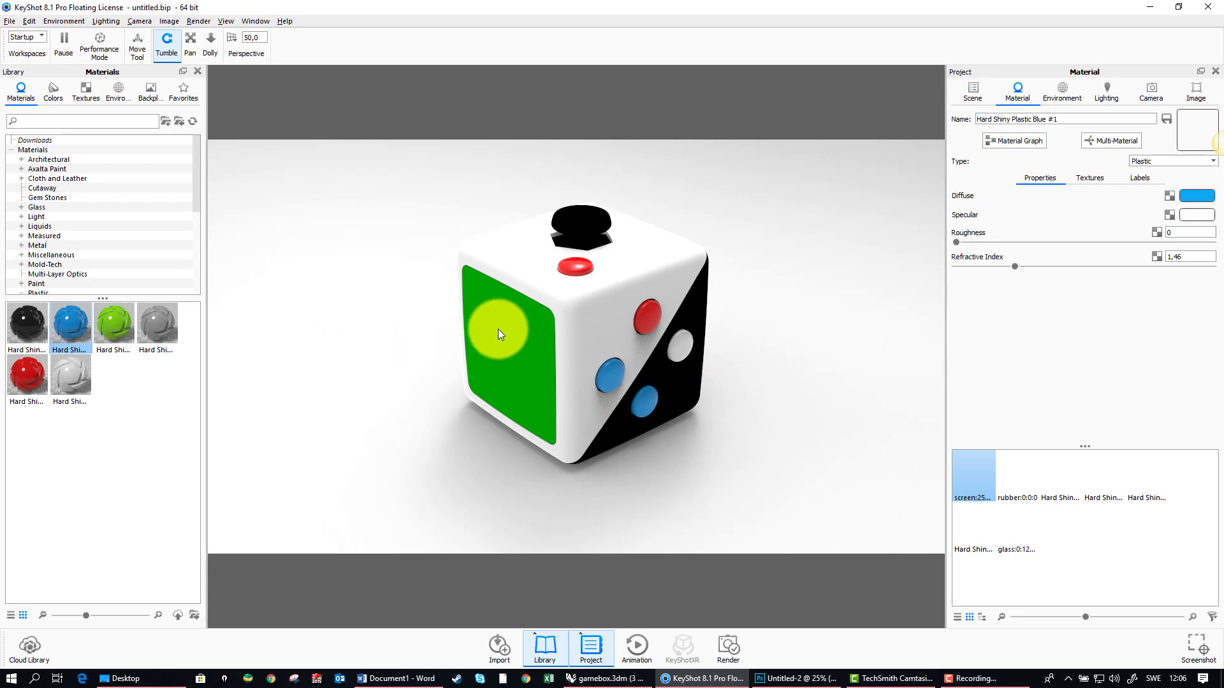
Step: Hide the green glass part in front of the screen, and test the visibility switches of the glass and screen layers
click(973, 90)
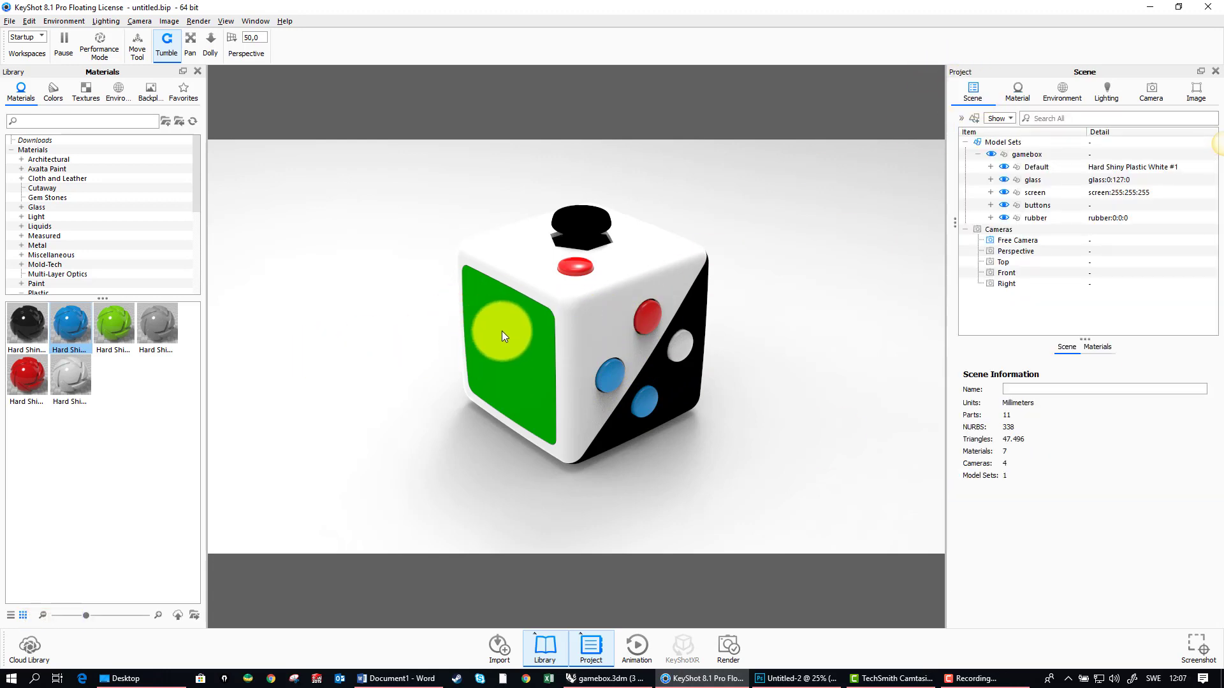
right_click(516, 320)
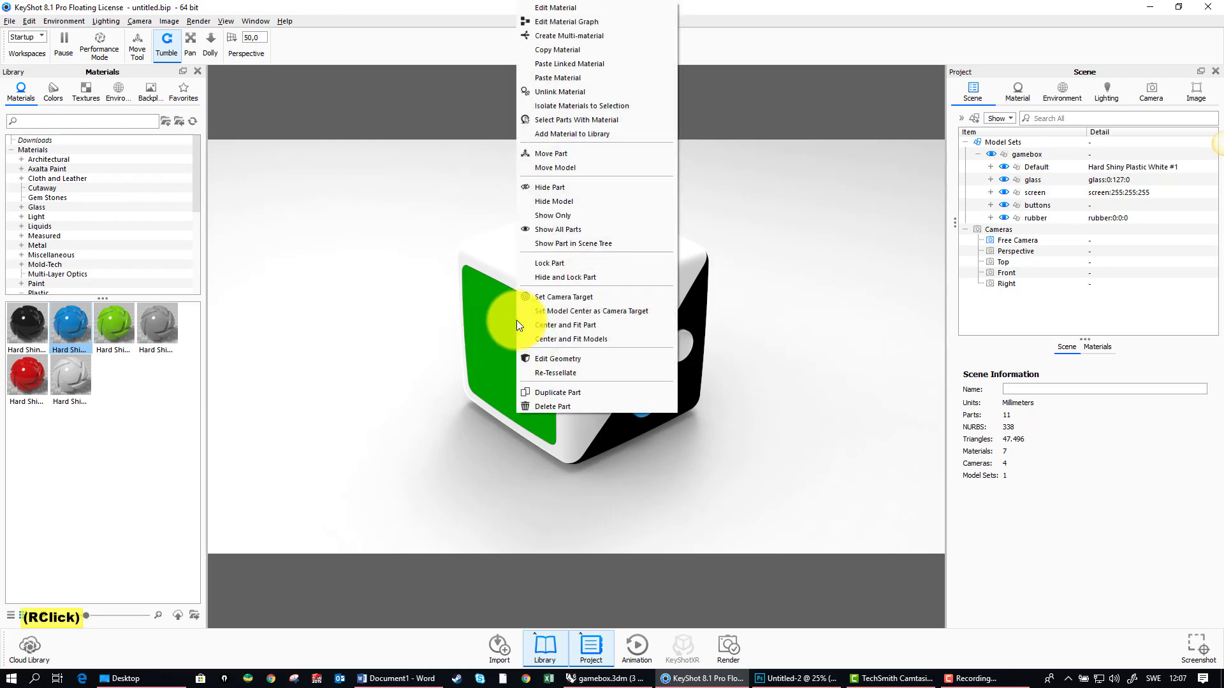
click(550, 188)
click(1005, 179)
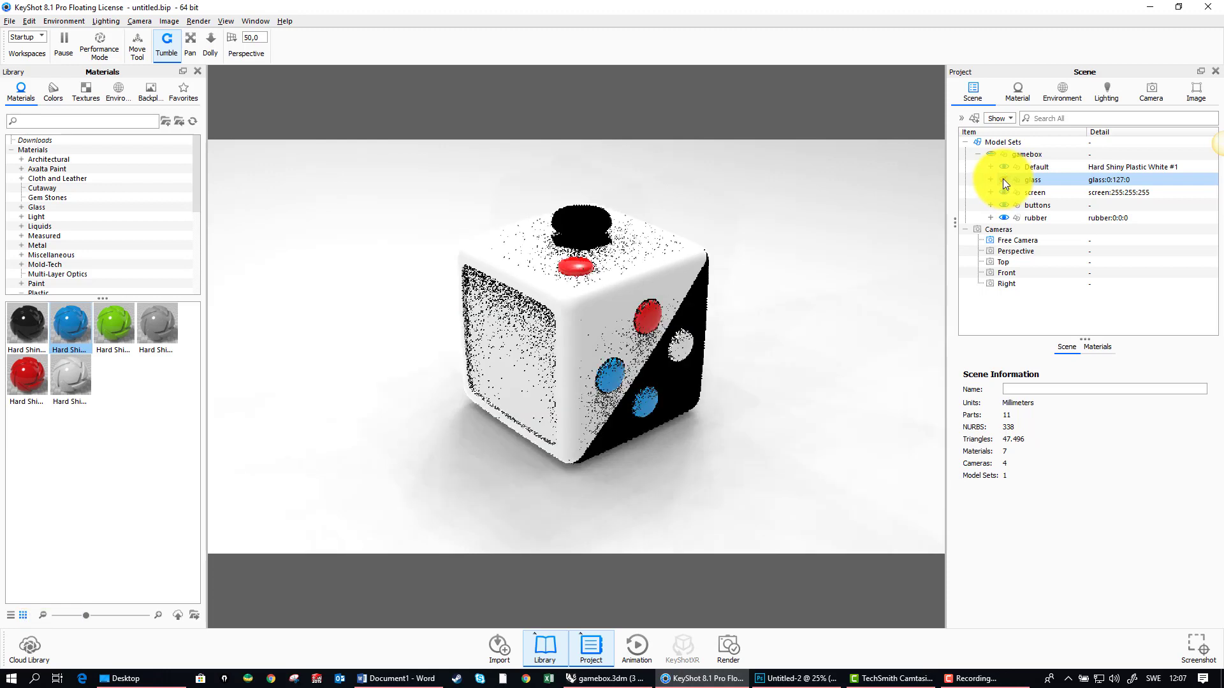
click(1003, 179)
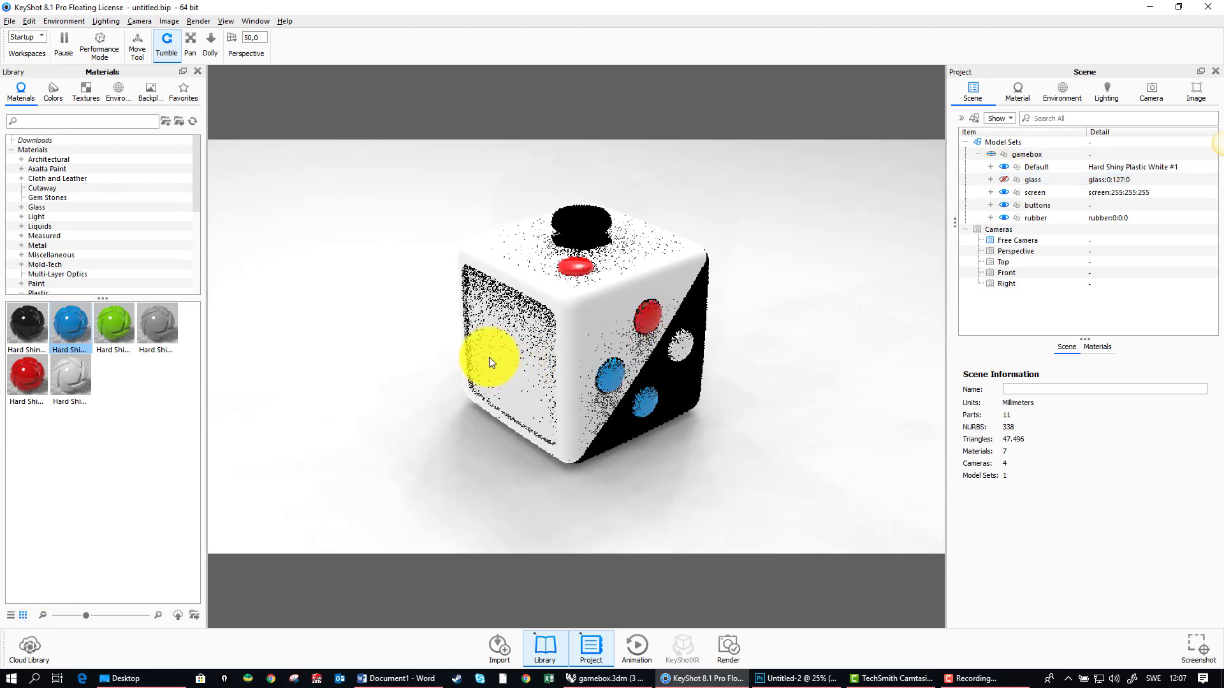
click(522, 345)
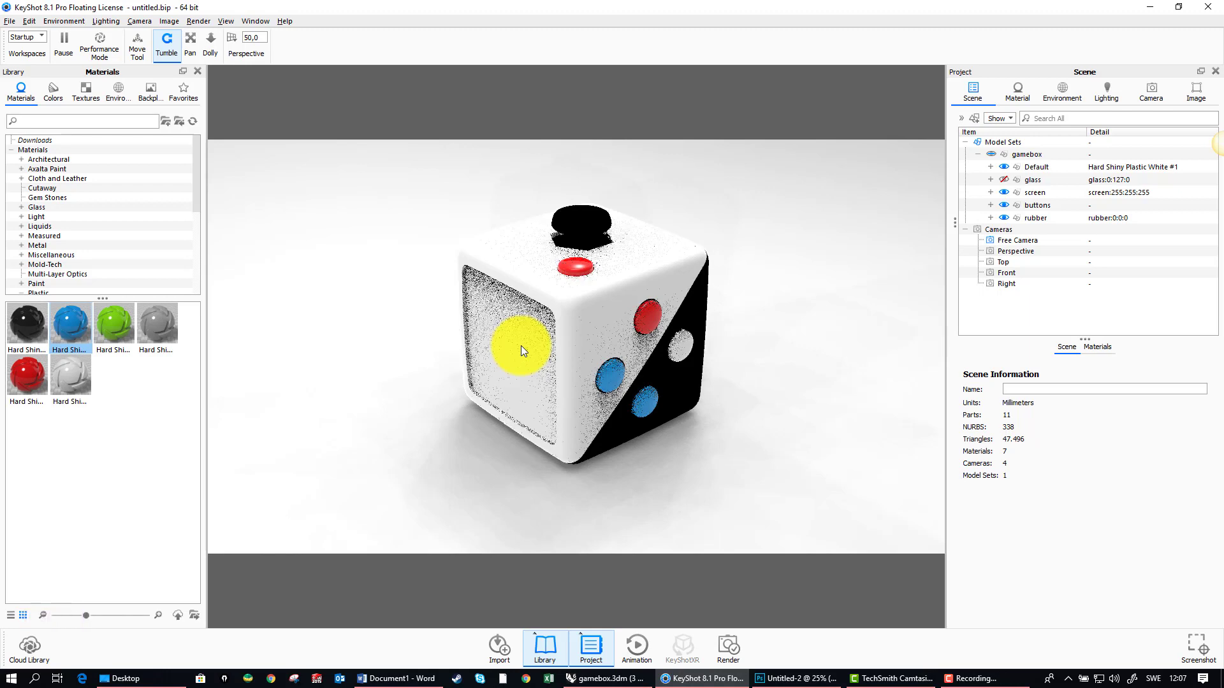
click(1004, 192)
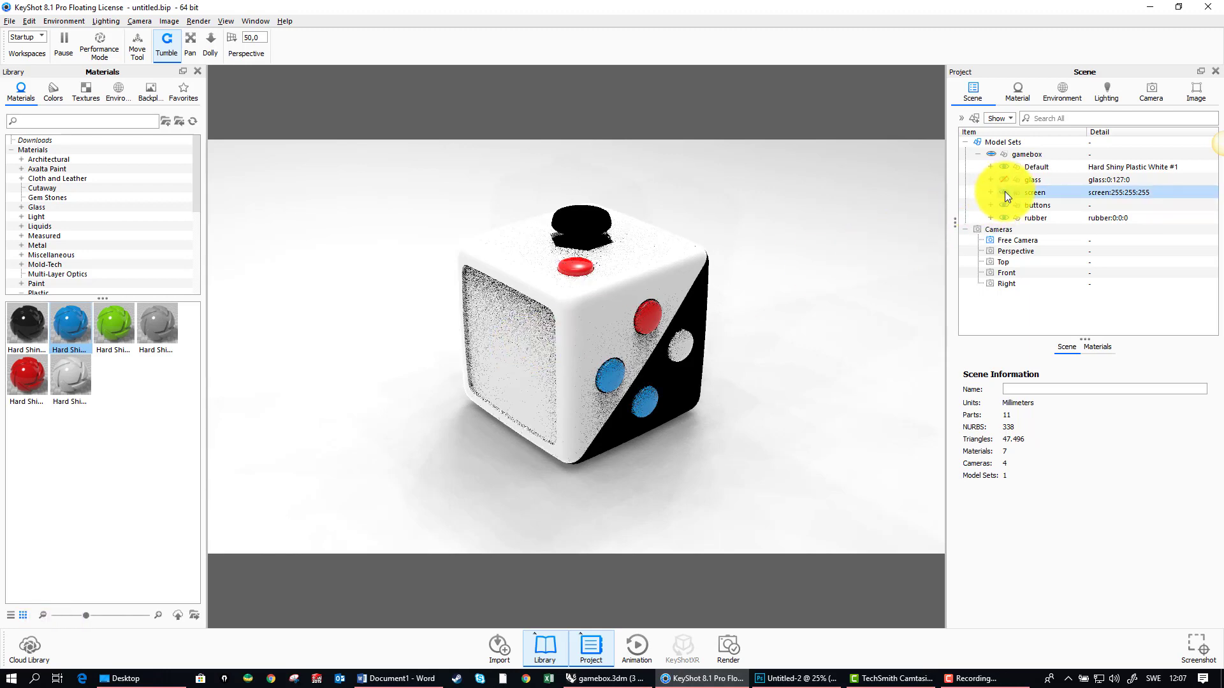
click(1004, 192)
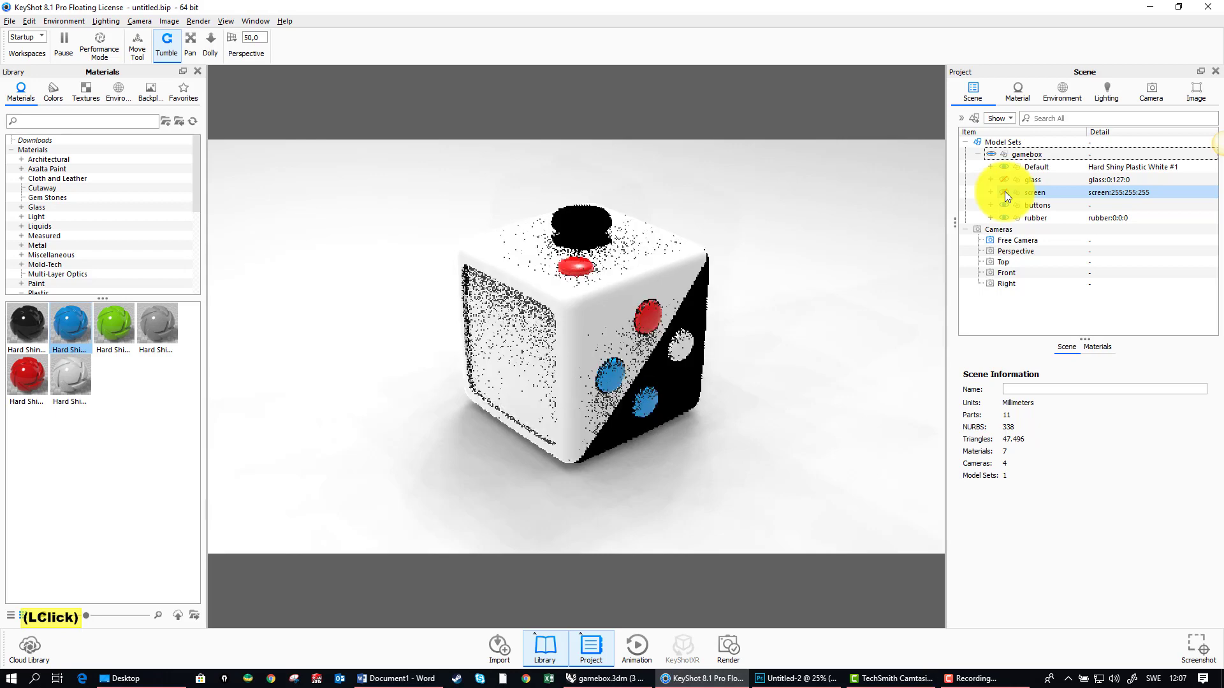
click(1005, 192)
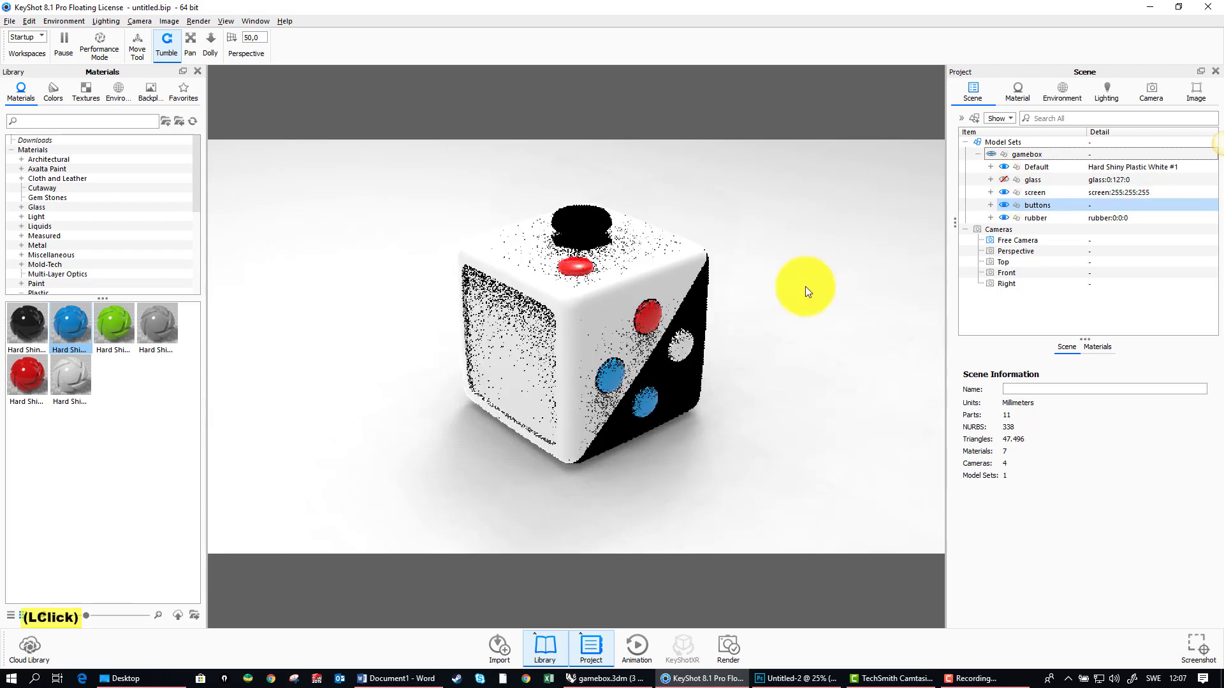
Step: Search the material library for "flat" and apply Flat Grey to the screen
click(55, 121)
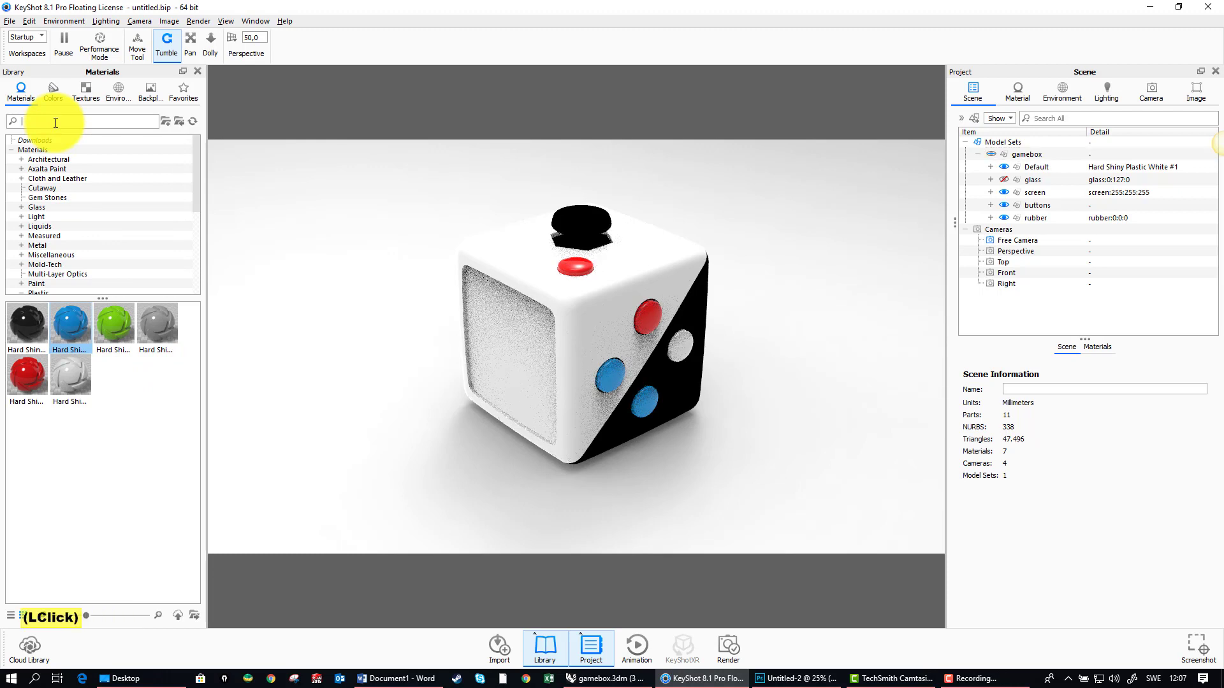
text(fla)
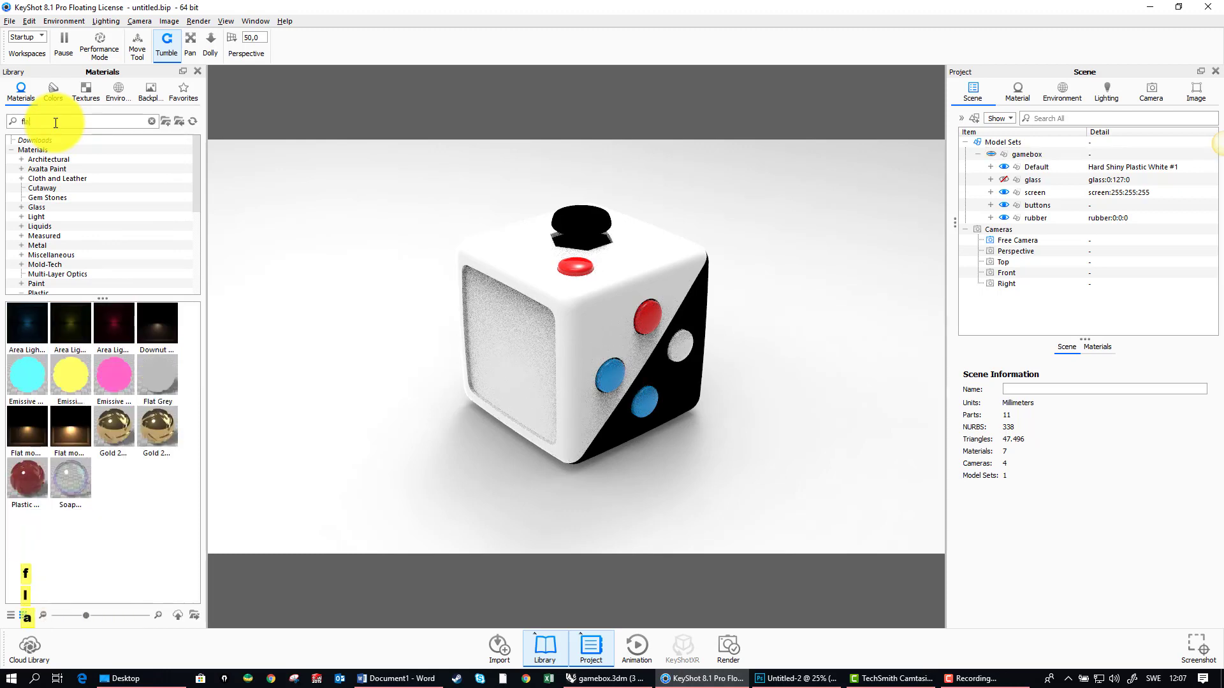
text(t)
click(27, 319)
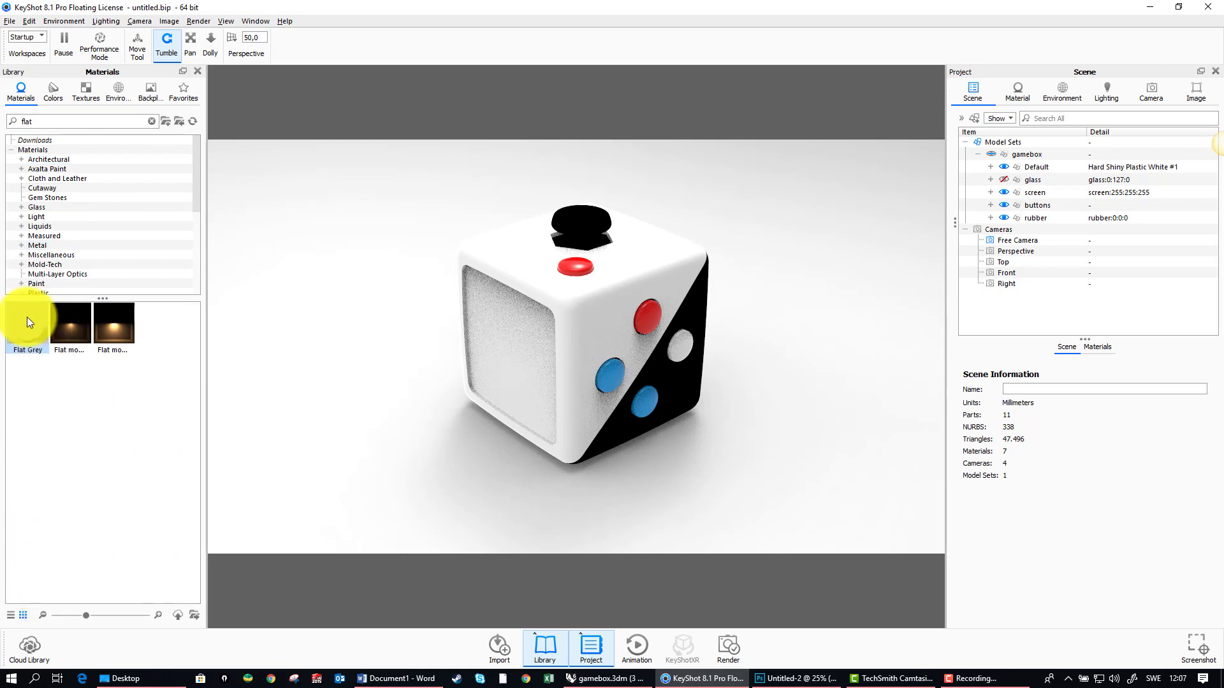
drag(27, 322, 506, 346)
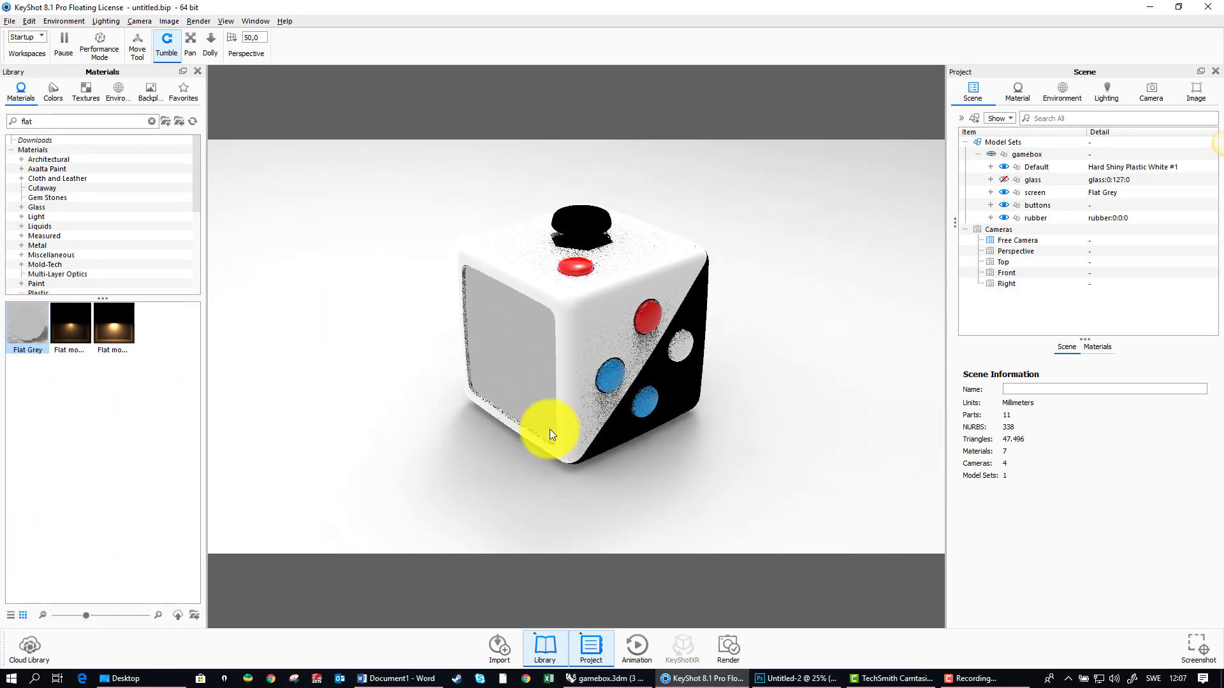
Step: Load 6881319-desktop-backgrounds.jpg as the color texture of the screen's Flat Grey material
double_click(503, 325)
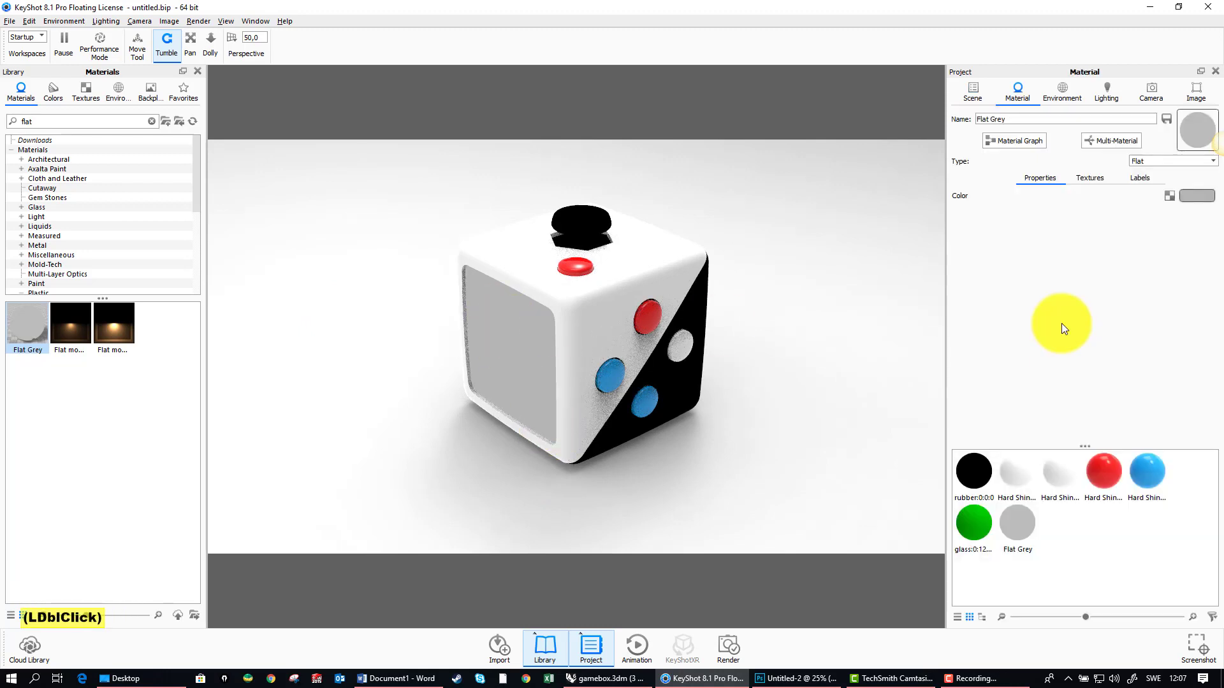
click(1167, 196)
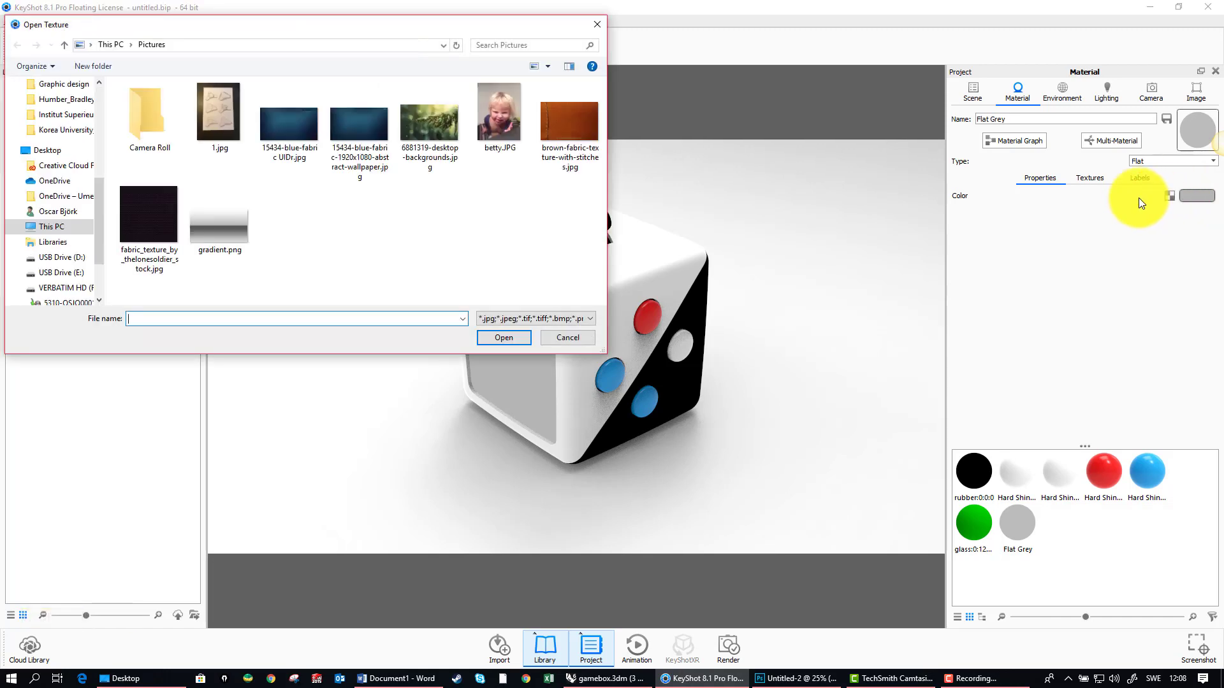
click(602, 128)
click(567, 122)
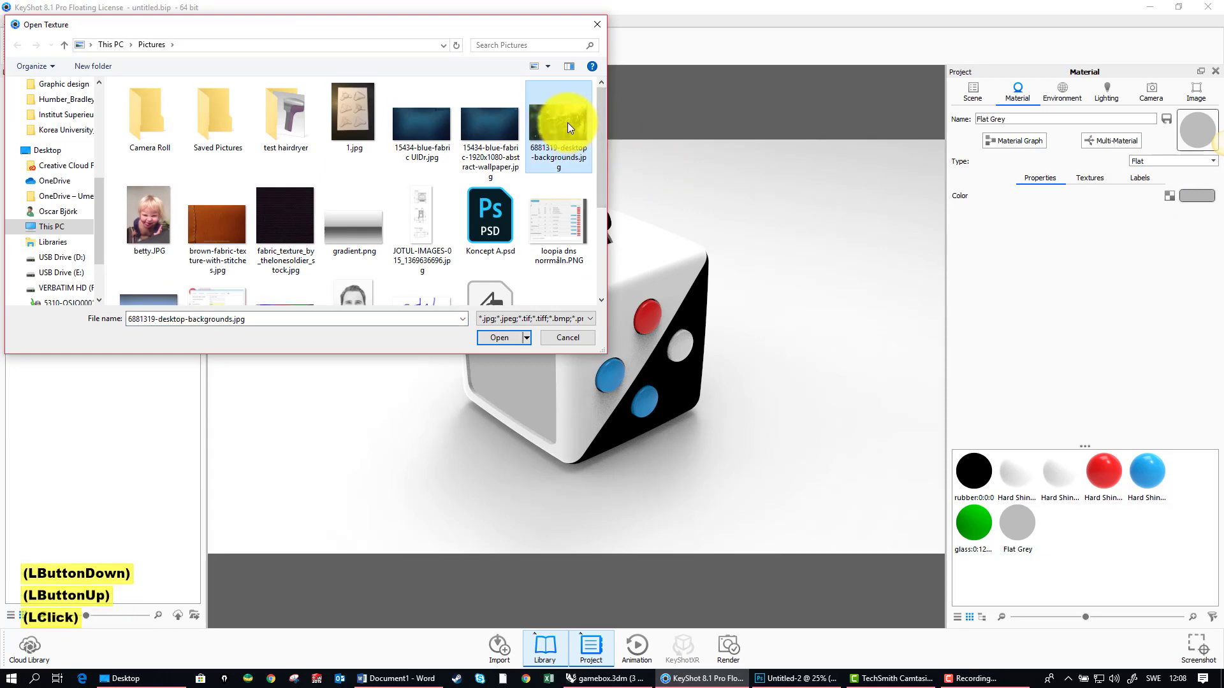
click(492, 338)
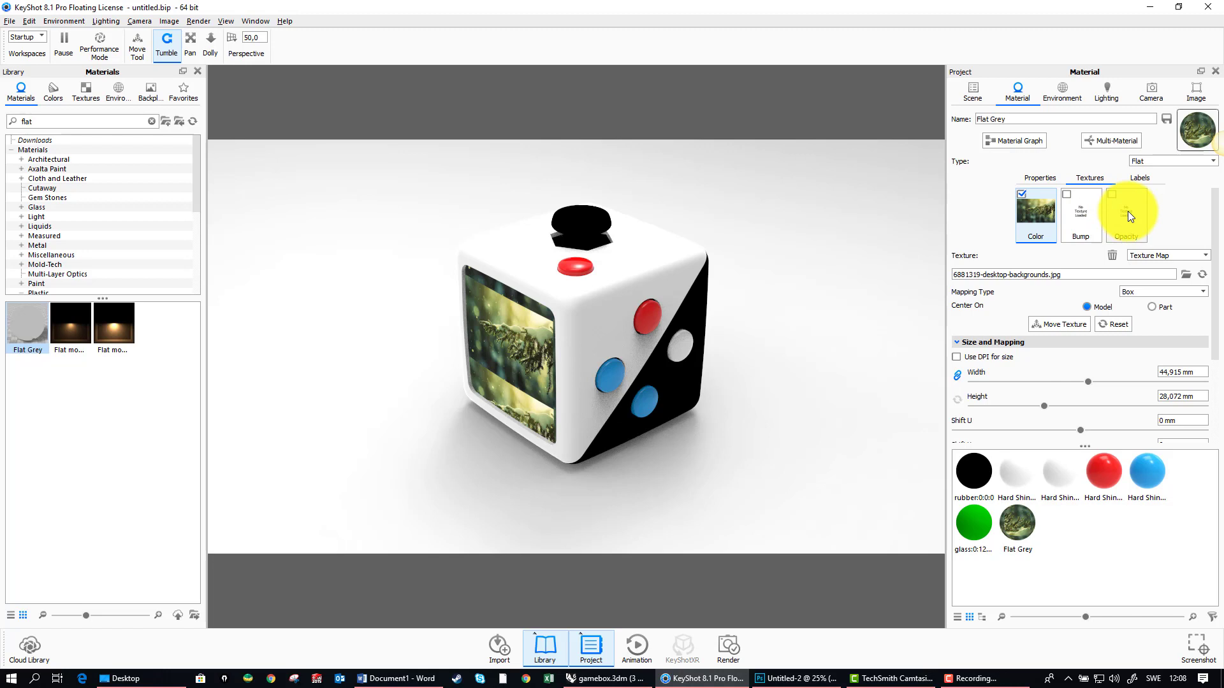
Step: Enlarge the screen's color texture to 78,66 mm wide with linked height, and move it slightly down to fill the screen
click(1031, 210)
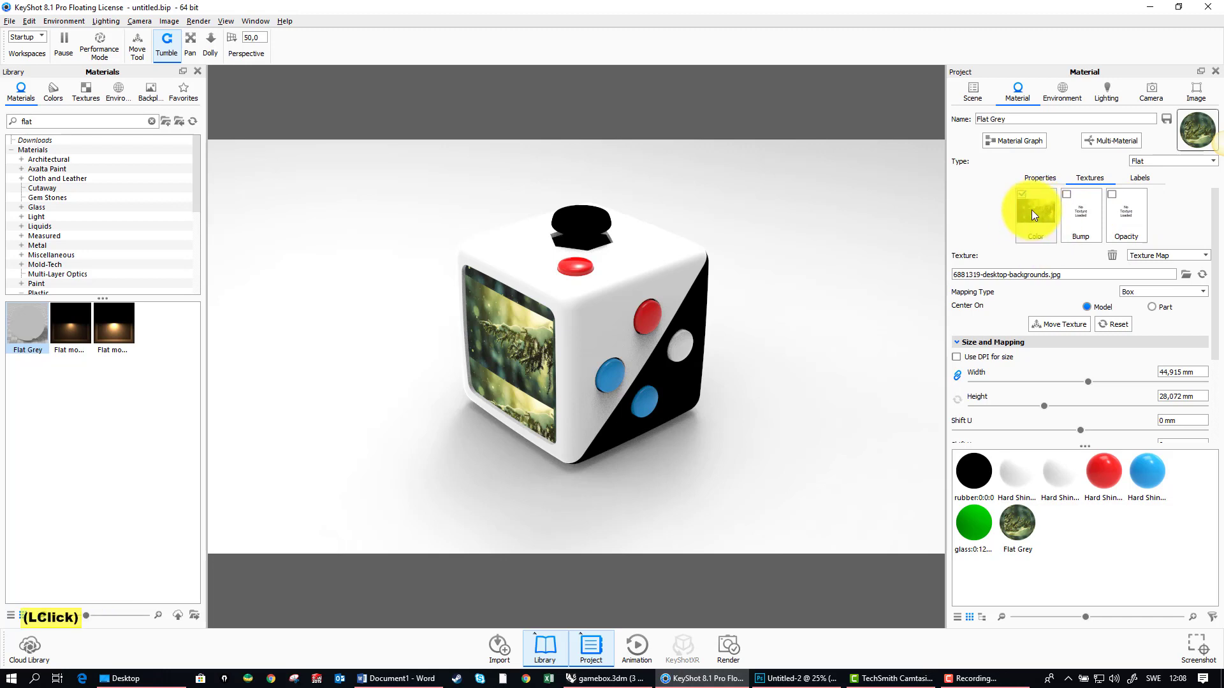
click(1062, 323)
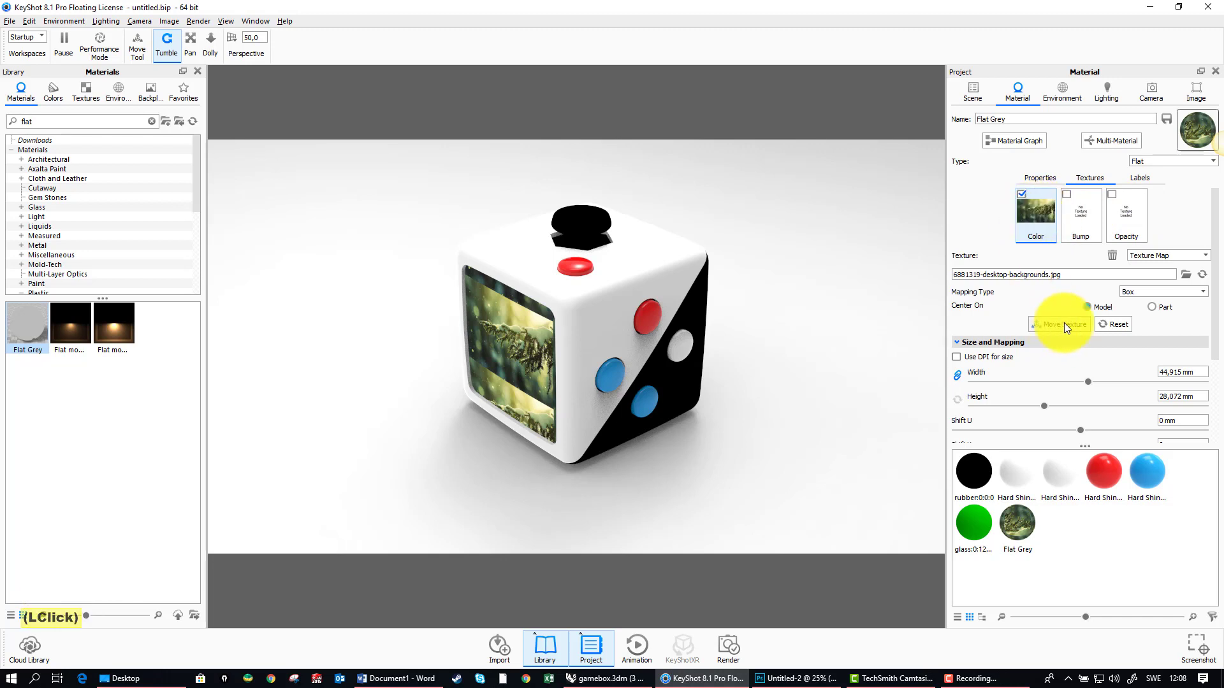
click(1054, 324)
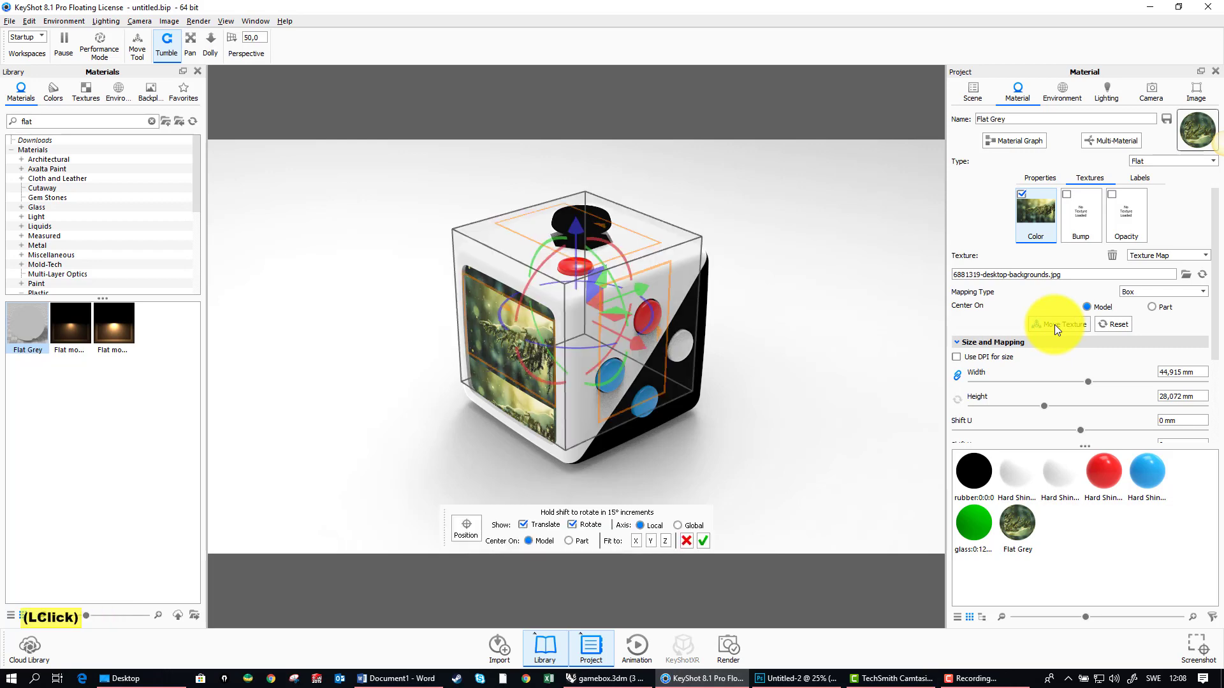
drag(674, 433, 663, 271)
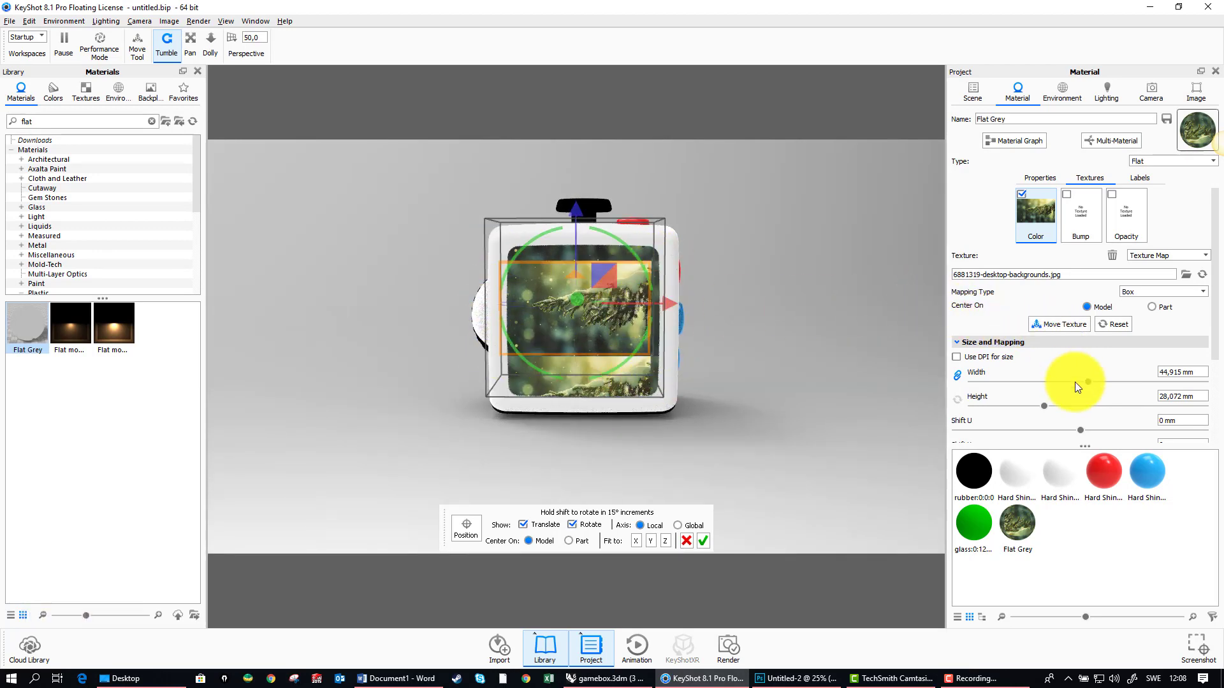
drag(1087, 382, 1174, 382)
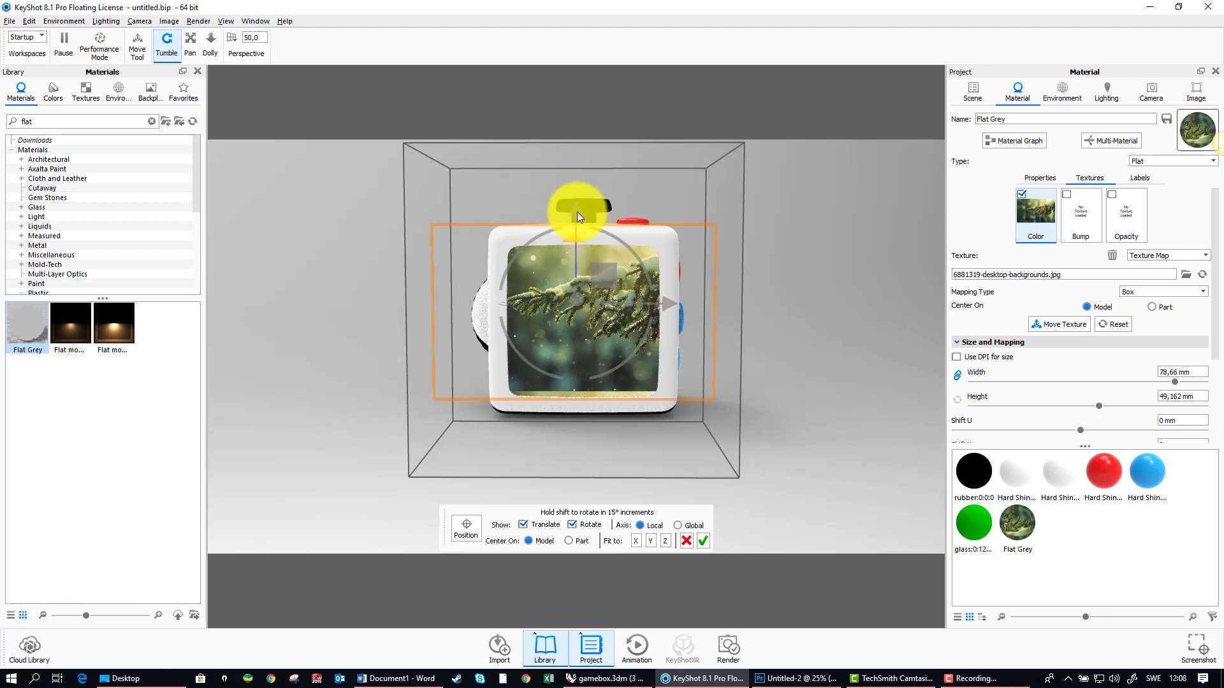
drag(576, 211, 579, 224)
click(814, 311)
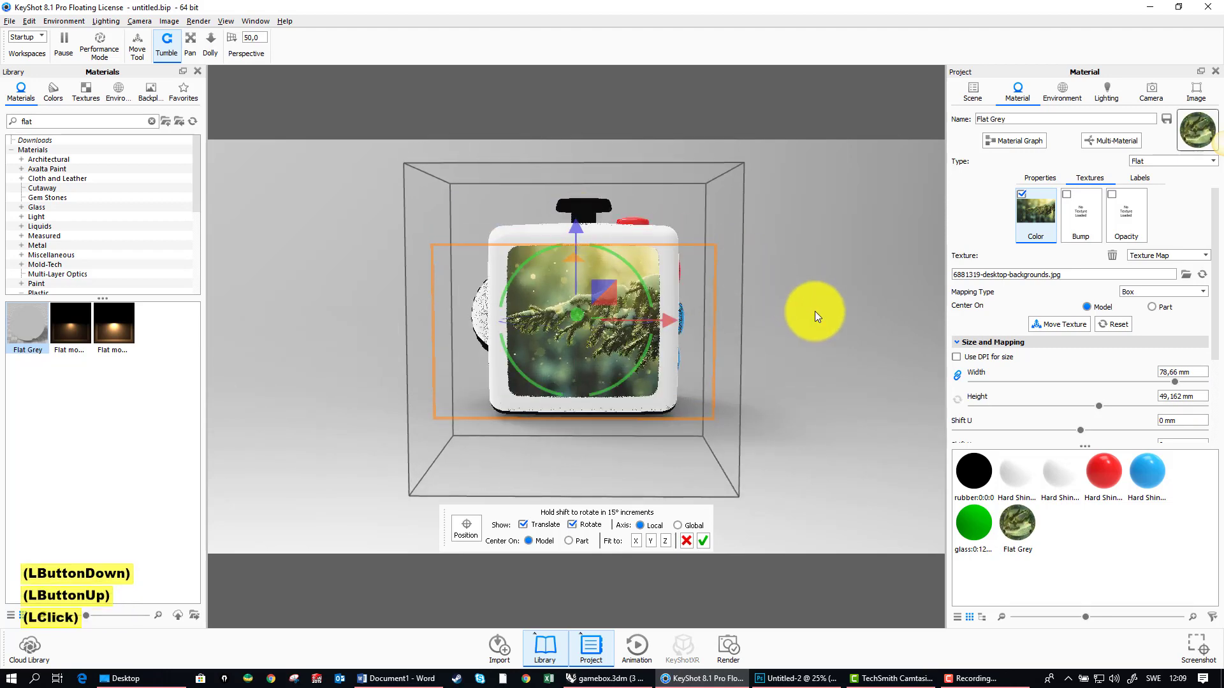
click(704, 540)
Step: Show all parts again to bring back the hidden green glass over the screen
drag(748, 359, 484, 350)
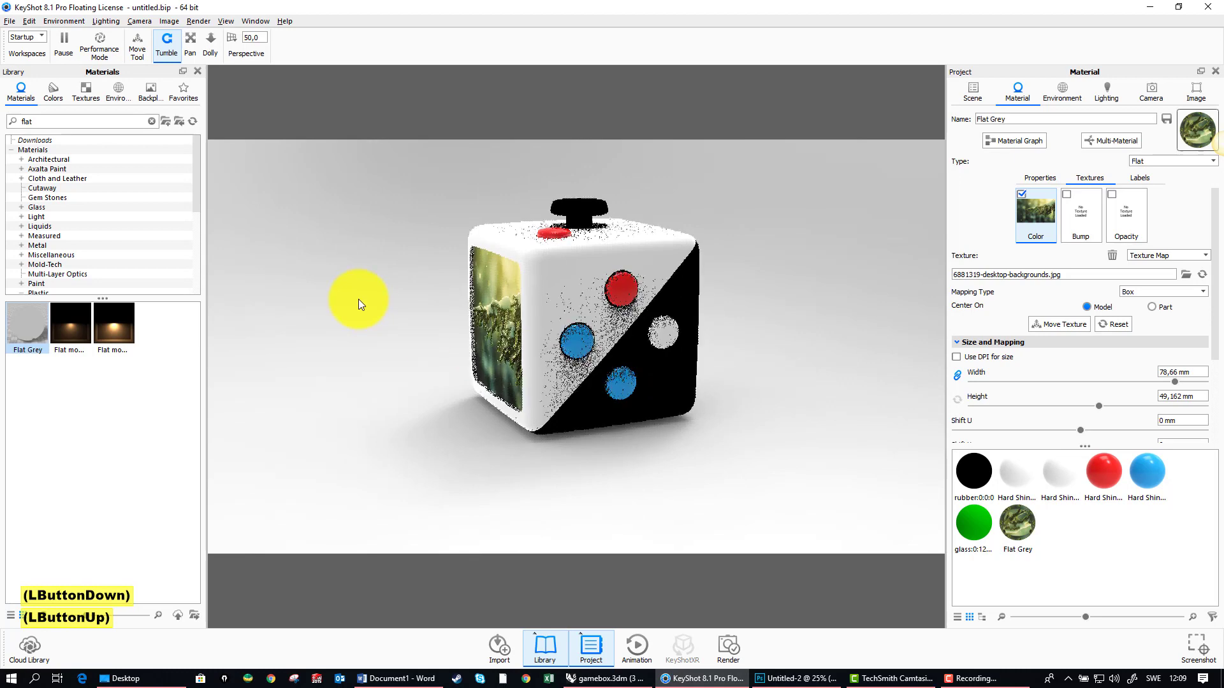
right_click(358, 300)
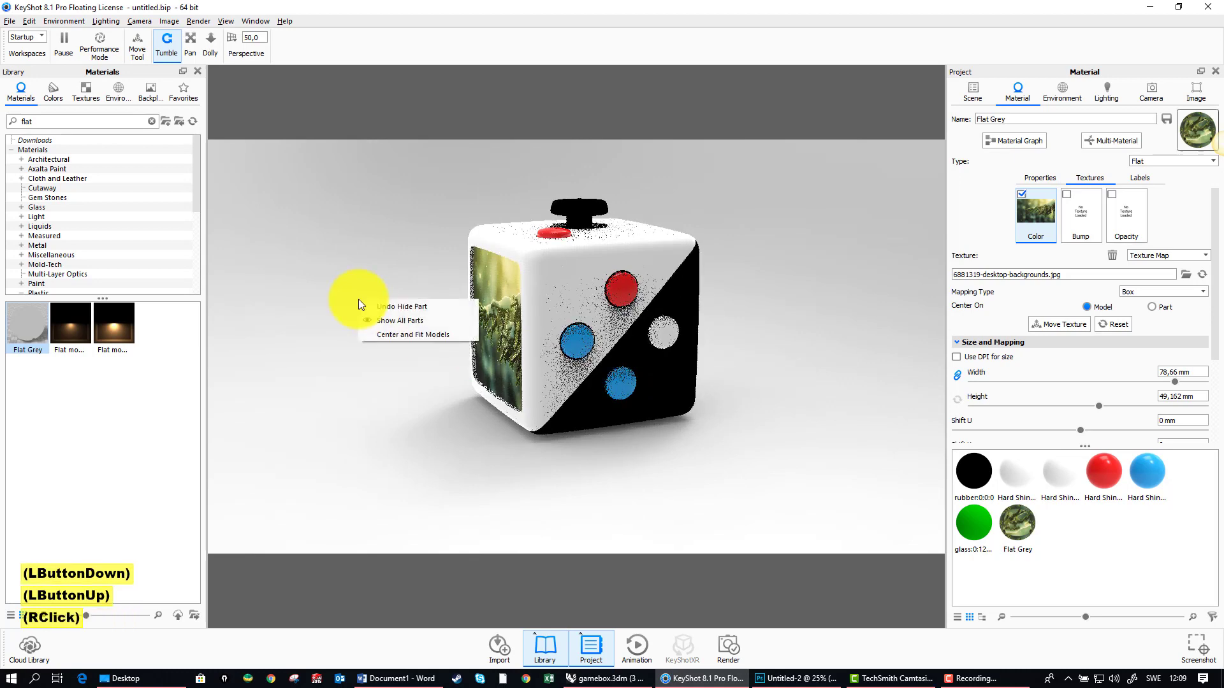
click(395, 319)
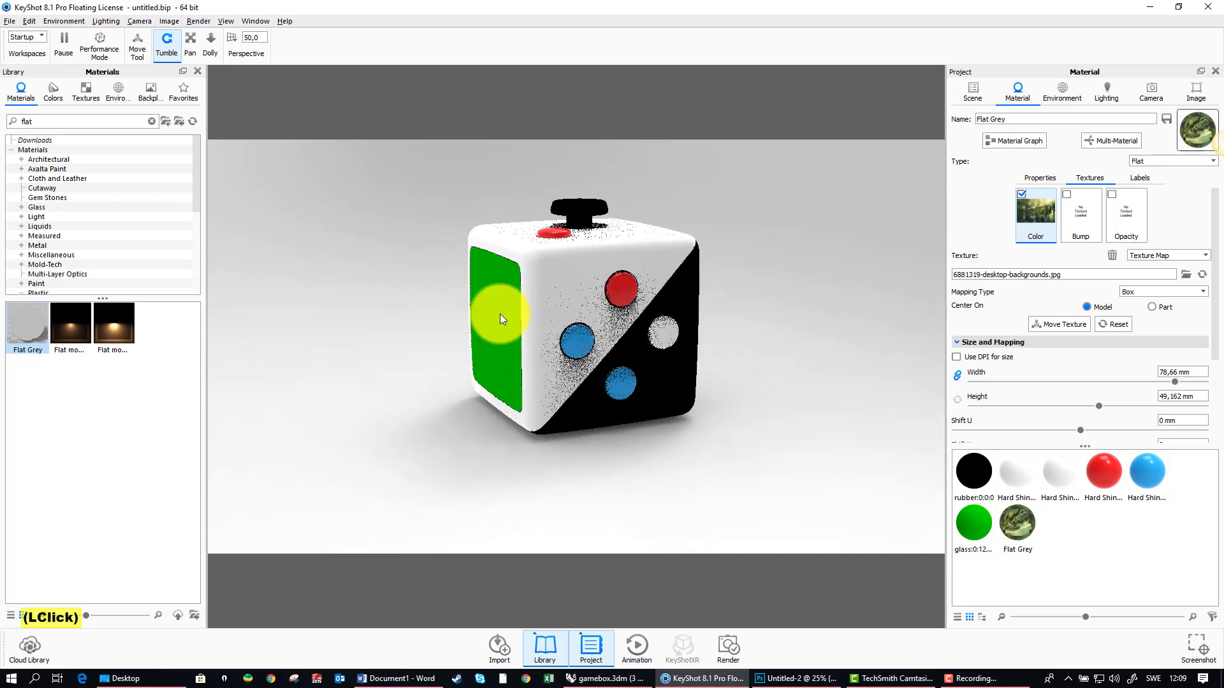
Step: Apply Glass (Solid) Grey from the Solid Glass materials to the green glass over the screen
click(47, 120)
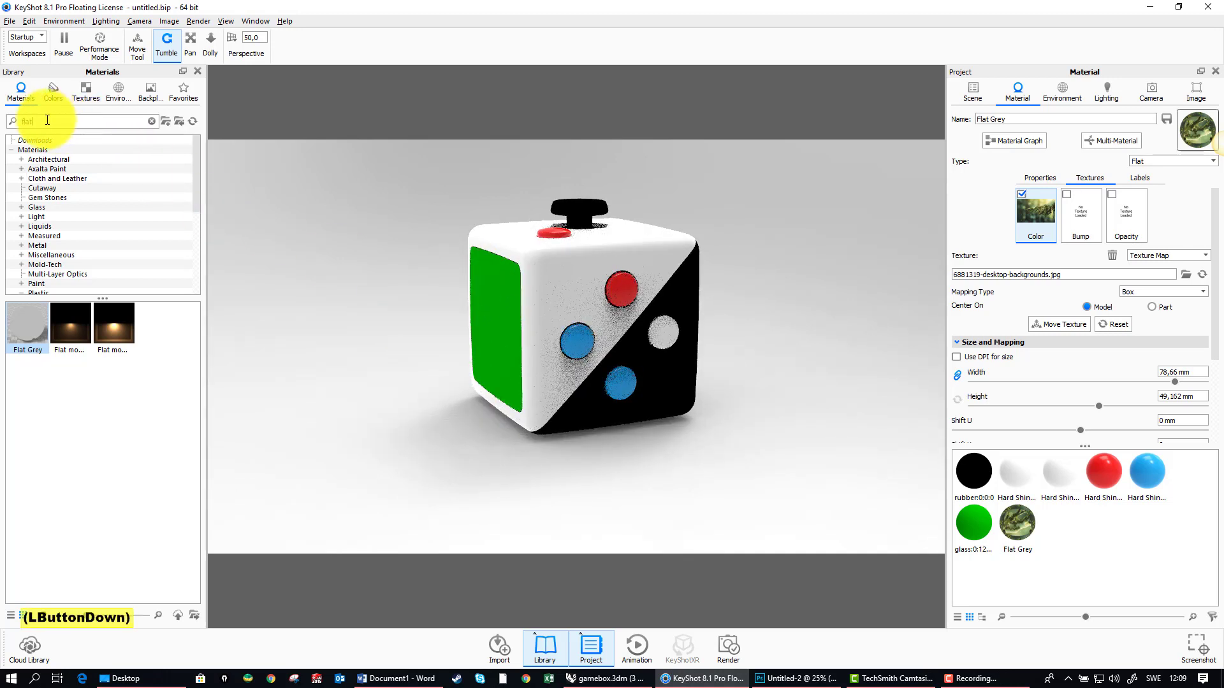
drag(48, 119, 14, 117)
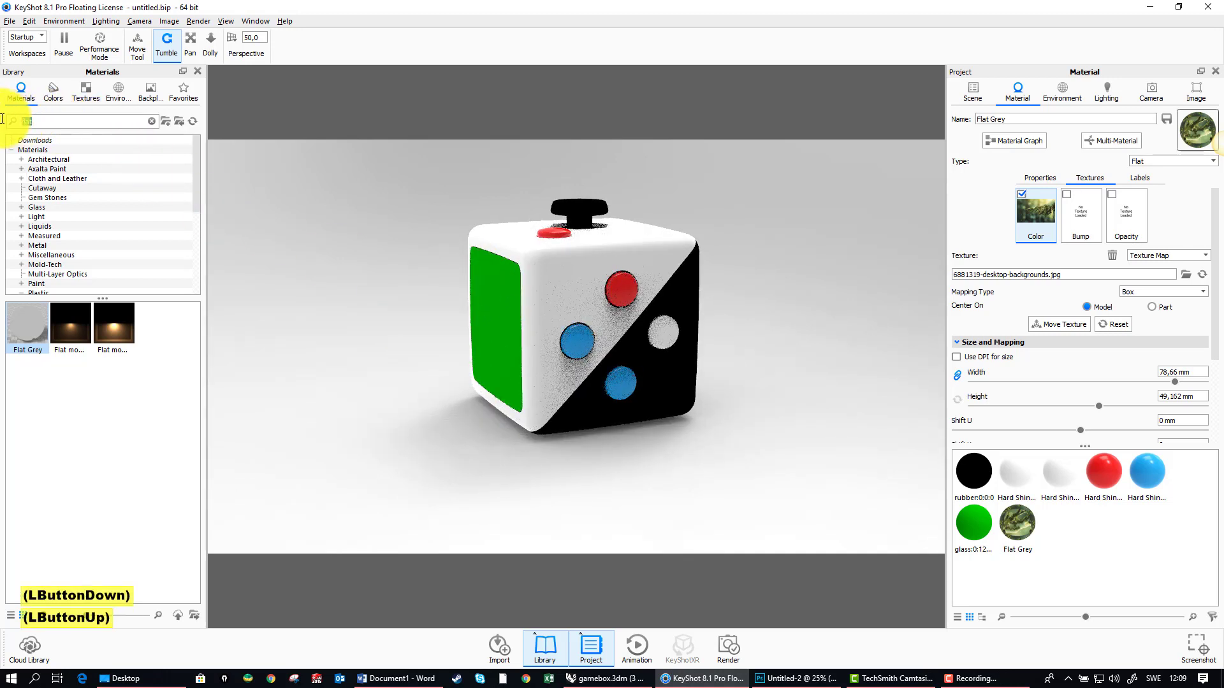
click(21, 207)
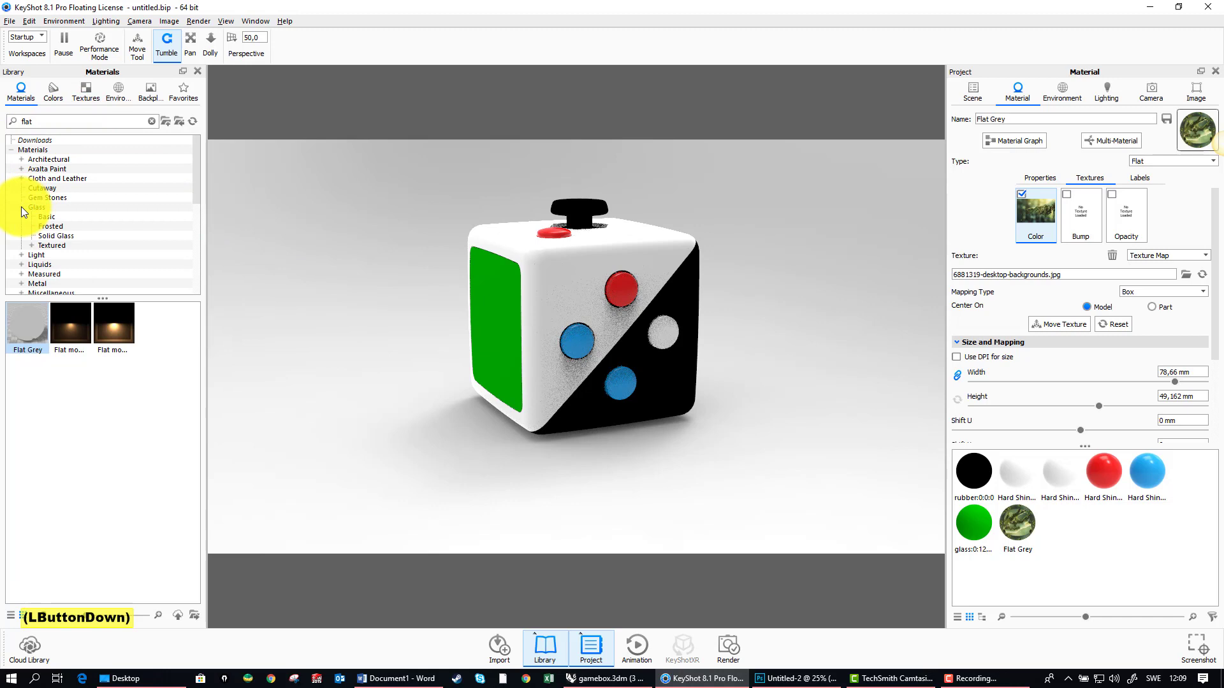
click(48, 237)
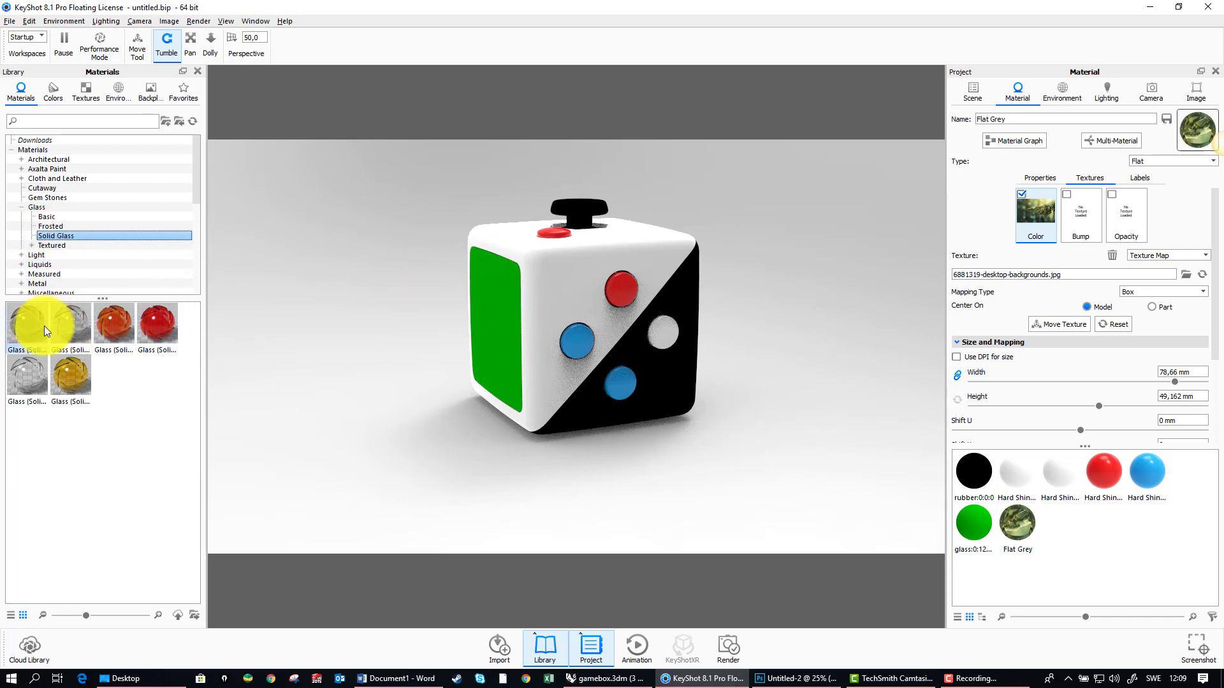
mouse_move(44, 326)
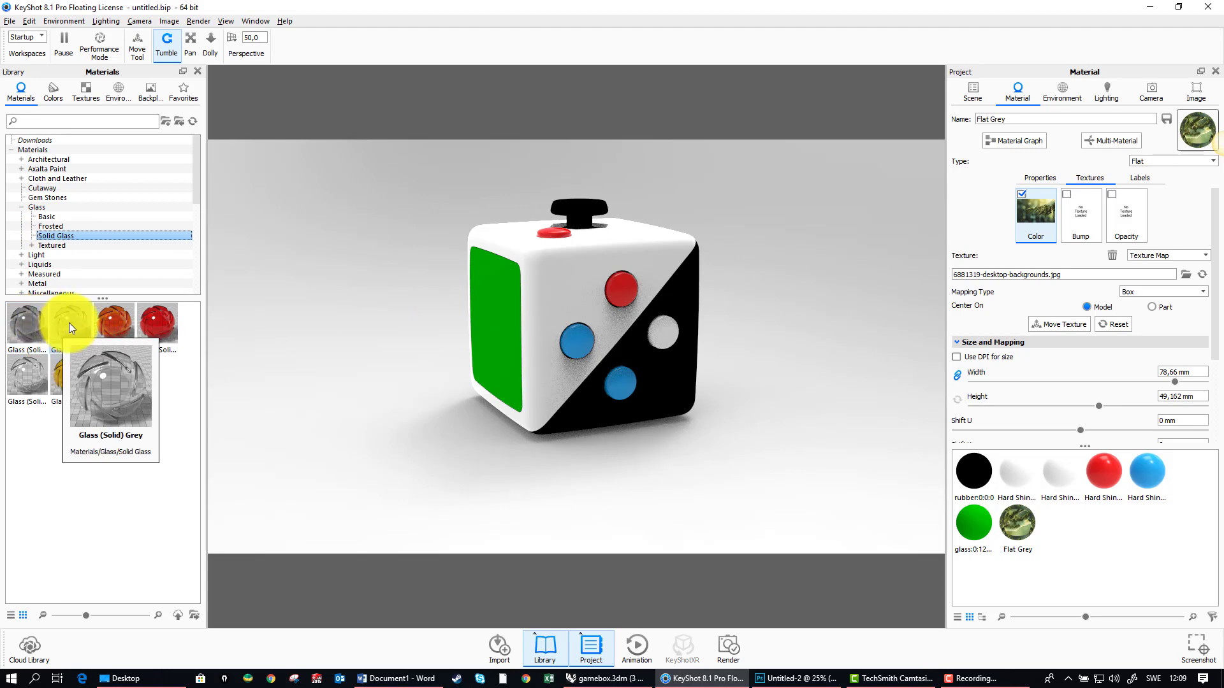
drag(69, 323, 483, 322)
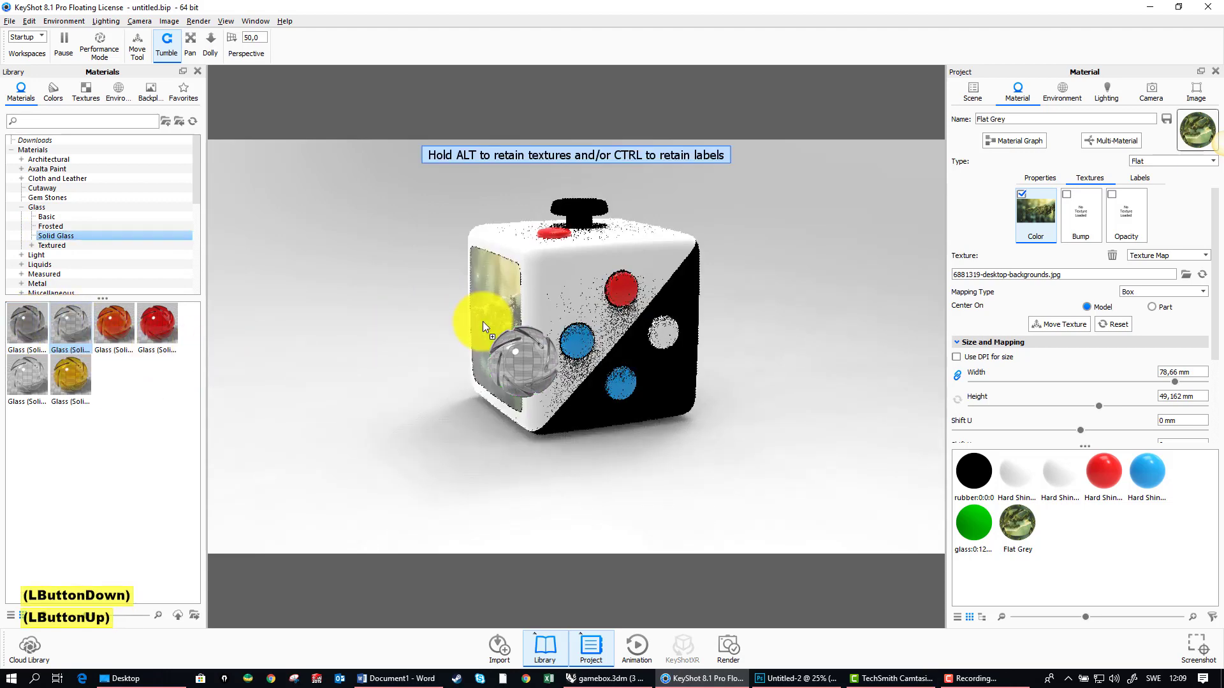
drag(399, 312, 619, 321)
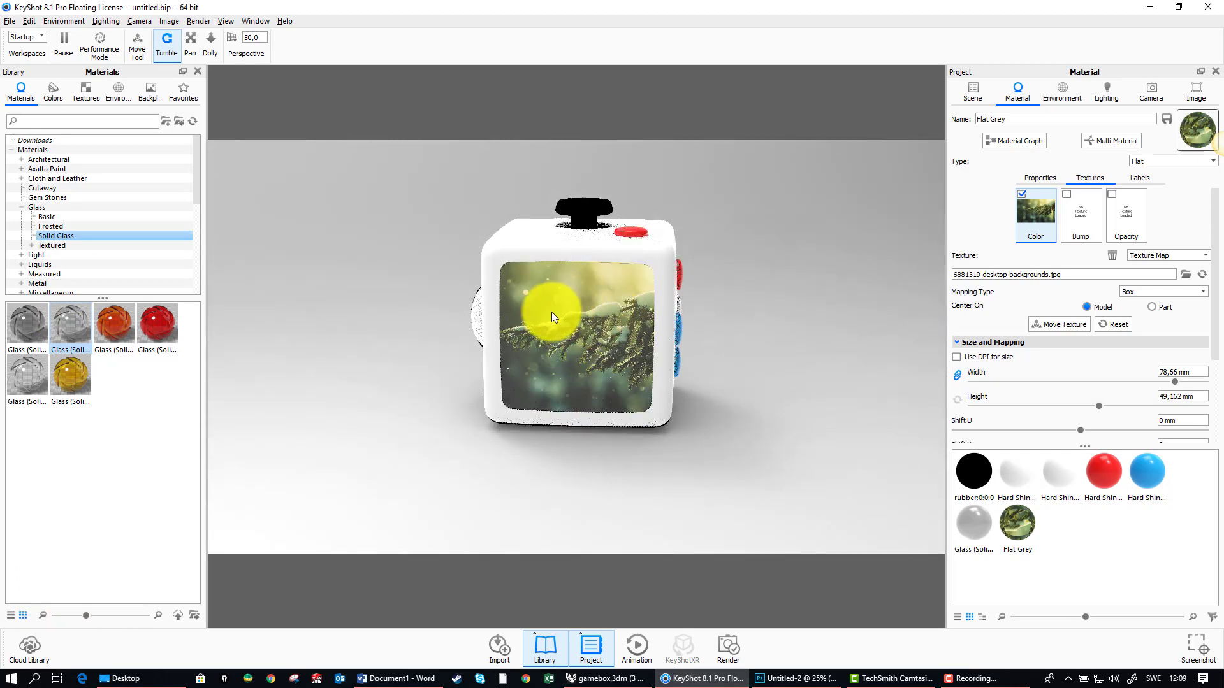
drag(727, 315, 619, 327)
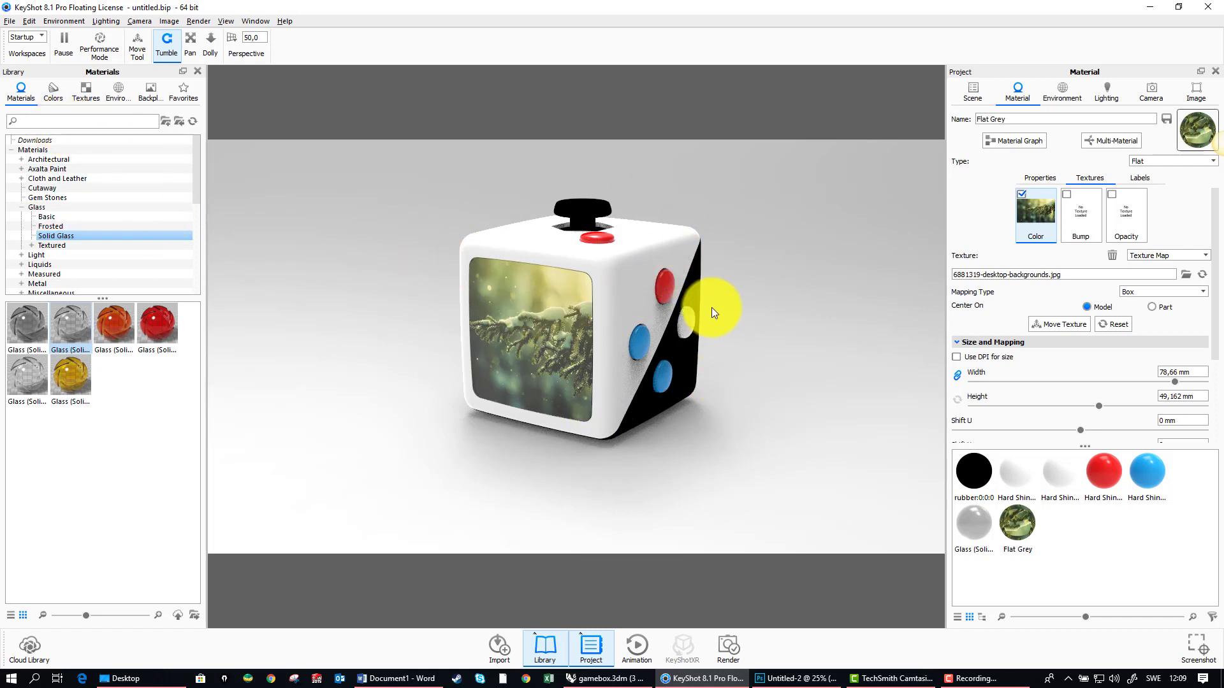
Step: Search the material library for "rubber" and apply Rubber to the black half of the box
click(45, 123)
text(rubber)
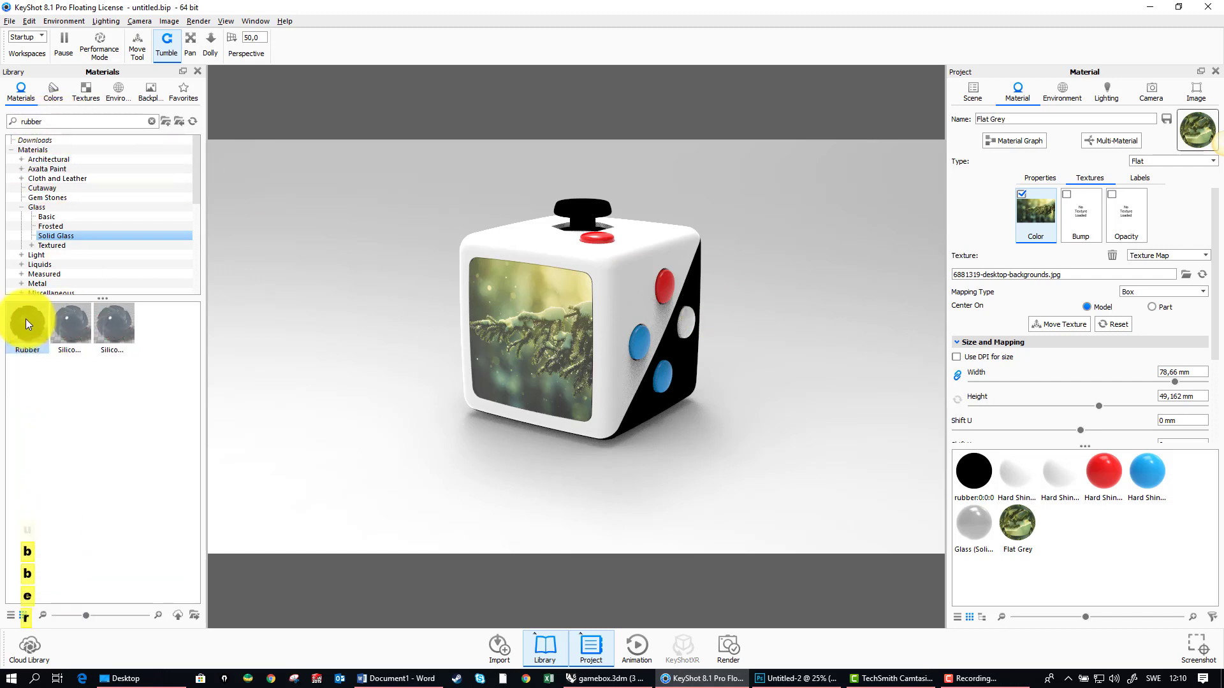
drag(27, 324, 688, 369)
drag(739, 289, 346, 249)
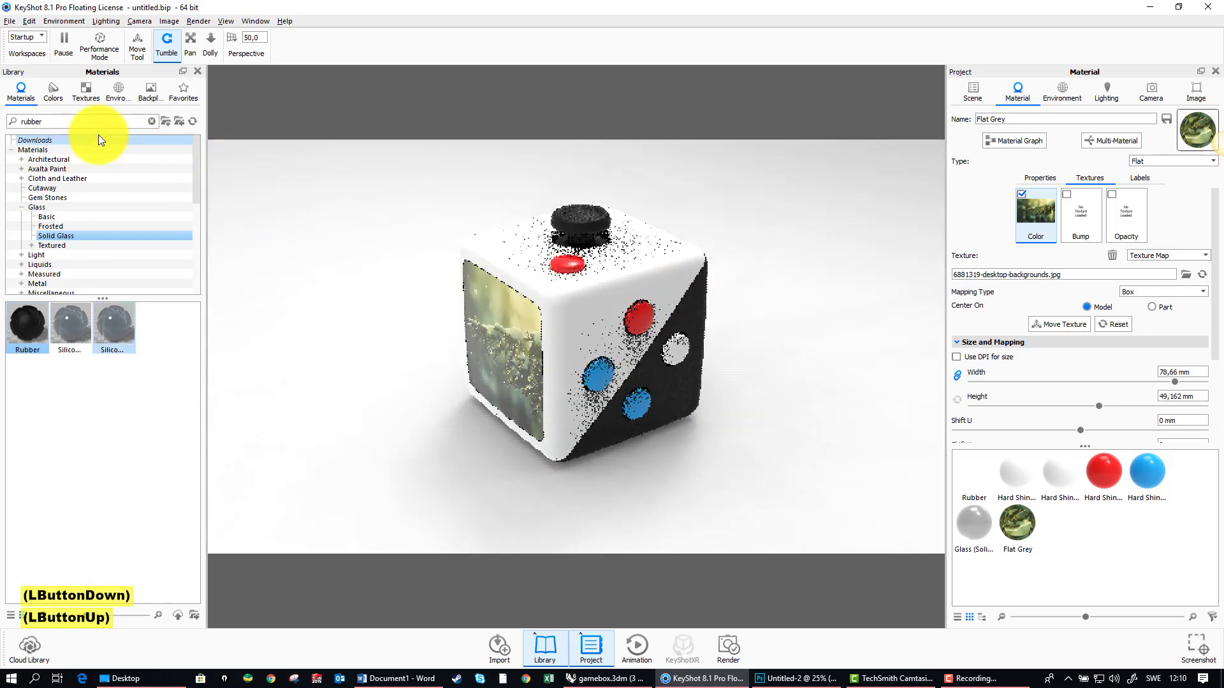
Step: Browse the interior, outdoor and studio environments in the library and light the scene with 3 Panels Tilted 4K
click(116, 92)
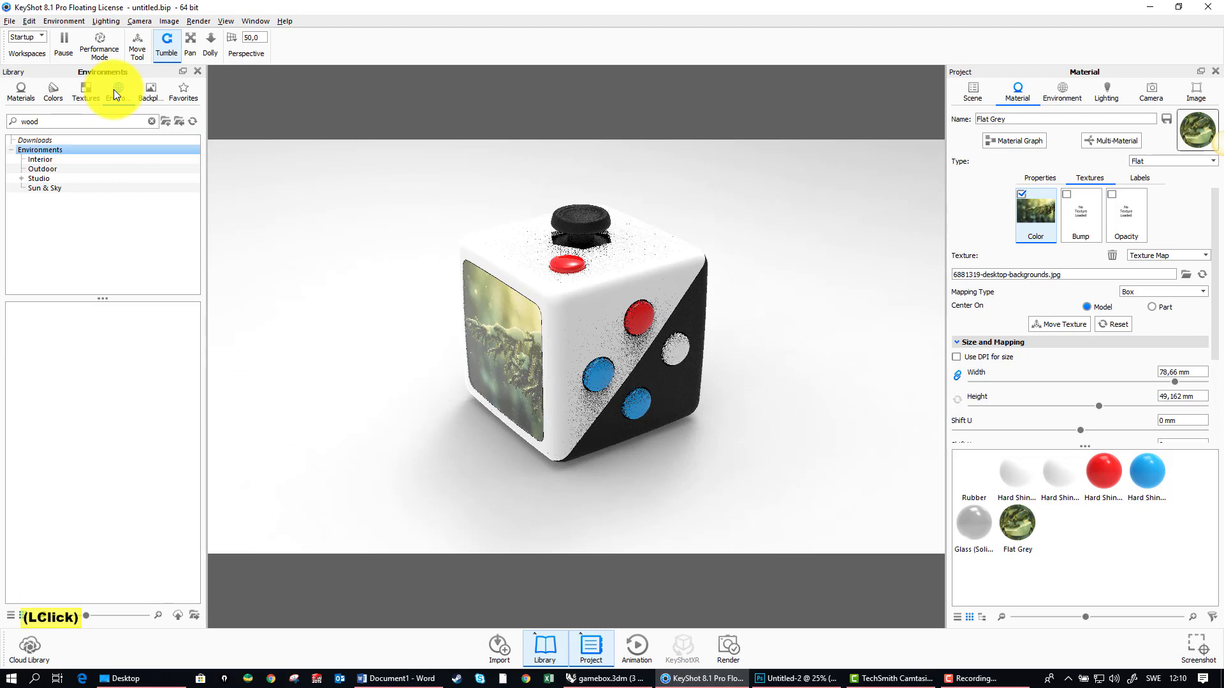
click(44, 159)
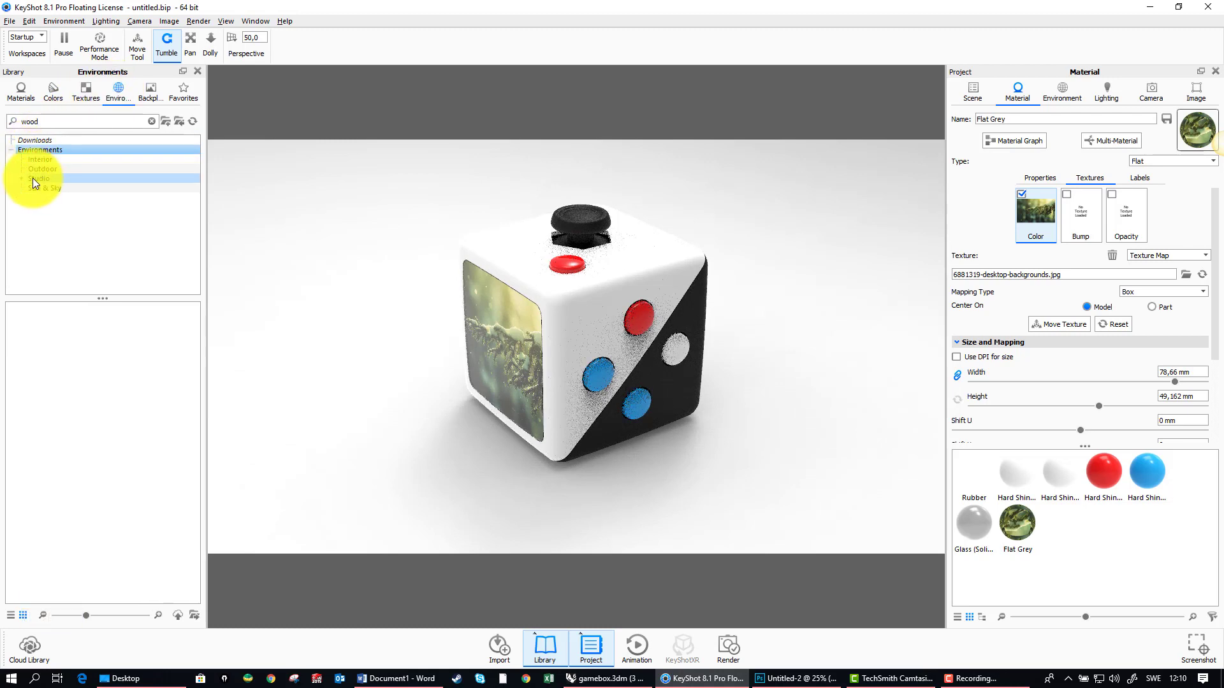
click(32, 179)
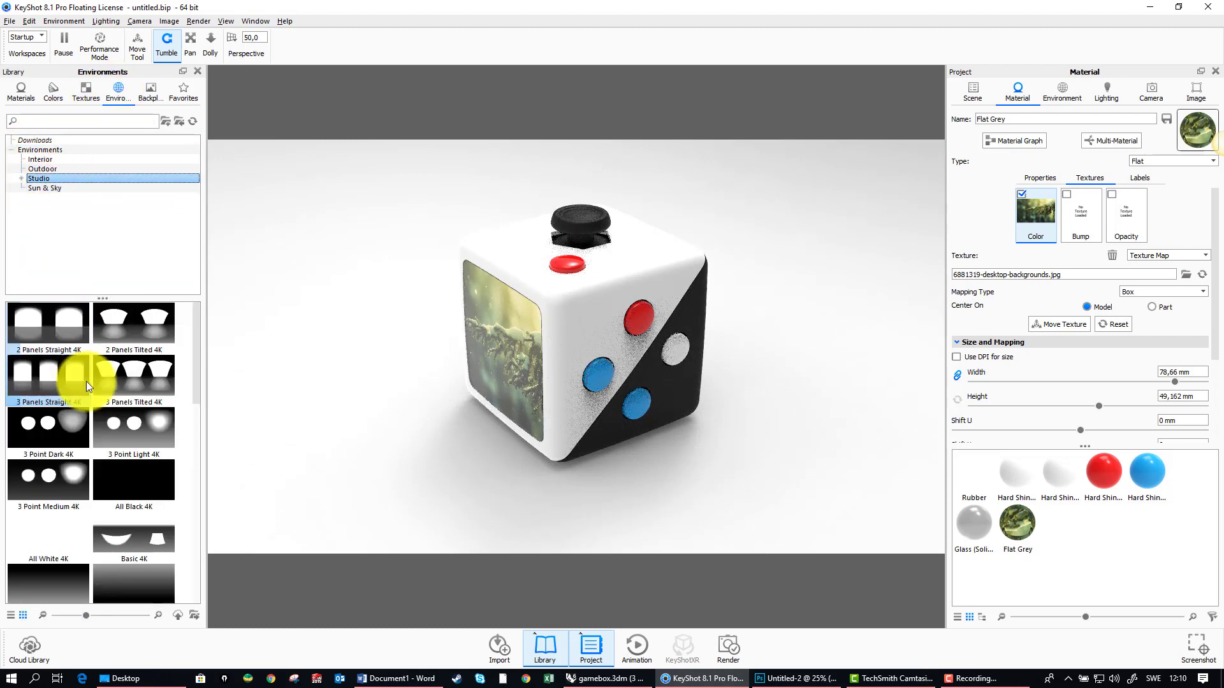
click(40, 160)
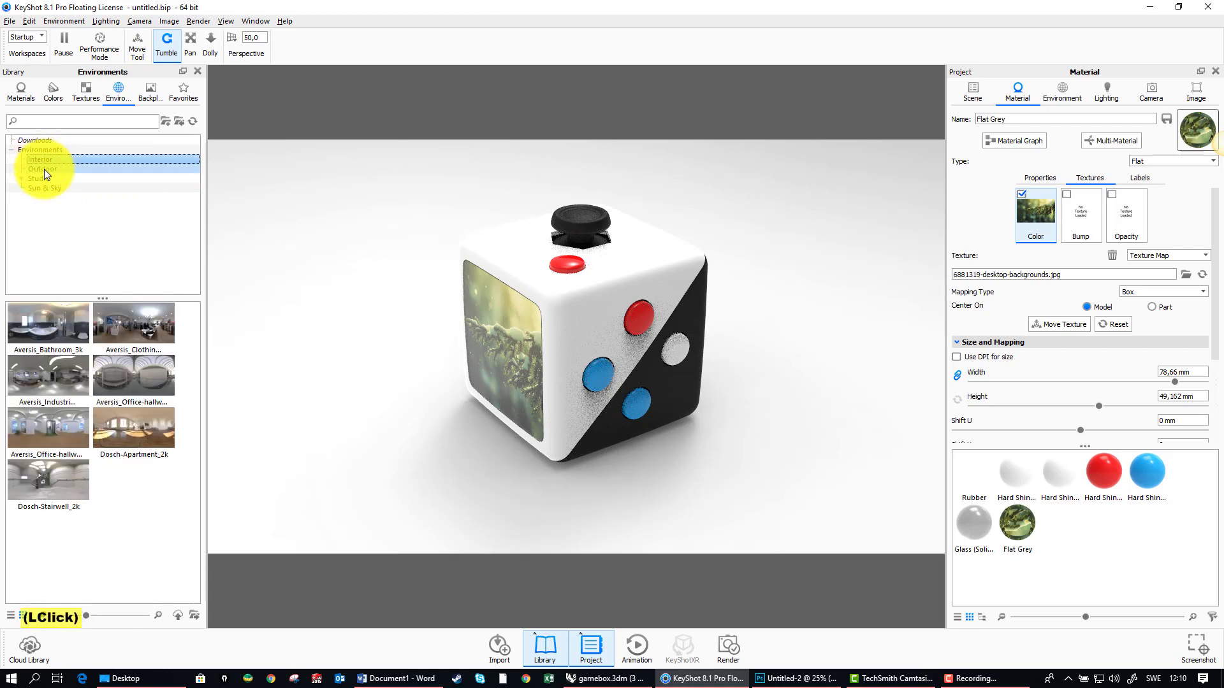
click(44, 170)
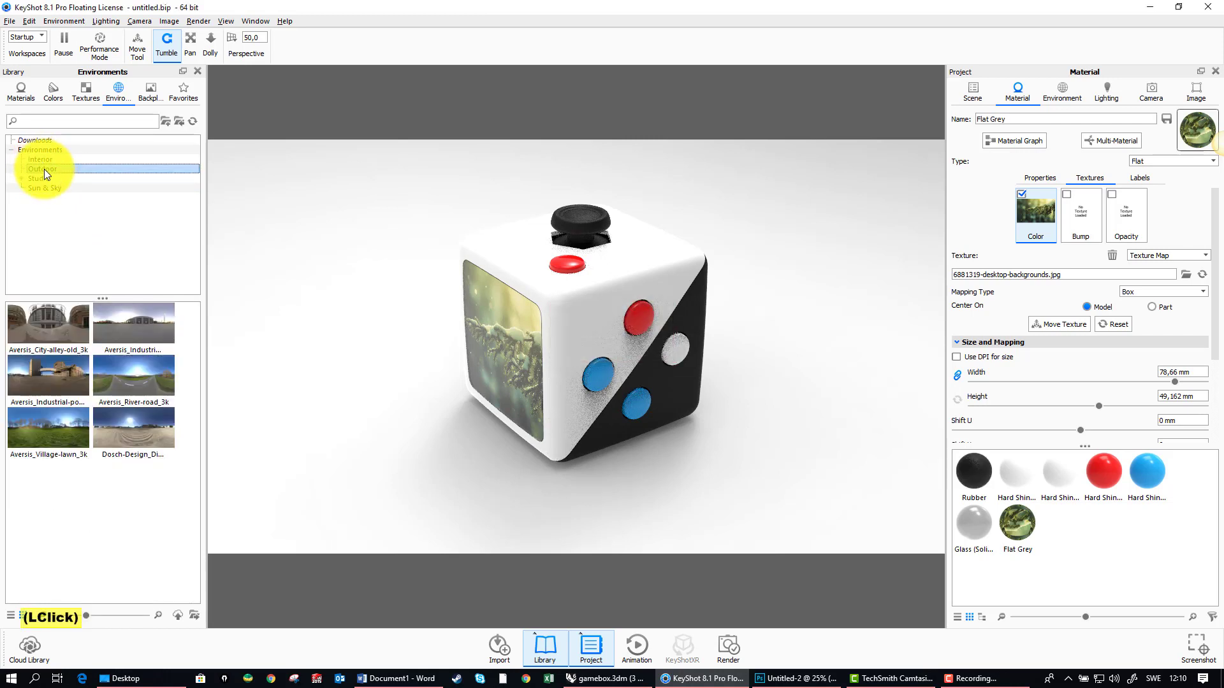
click(34, 179)
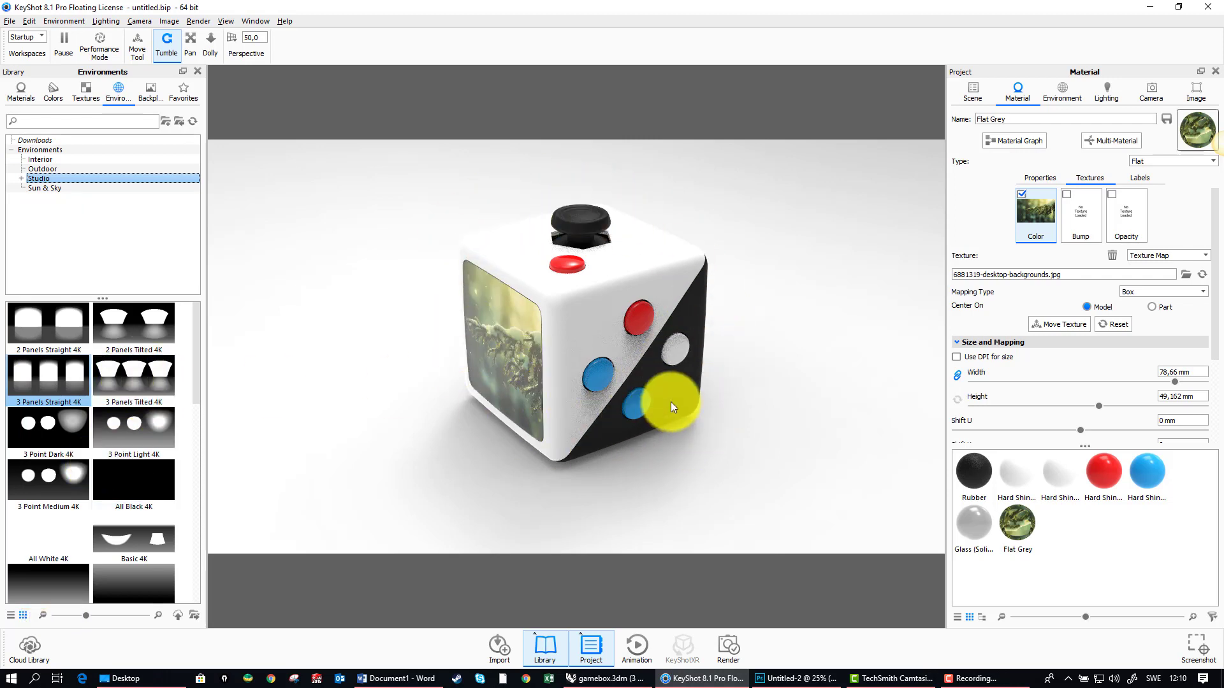
drag(119, 377, 340, 376)
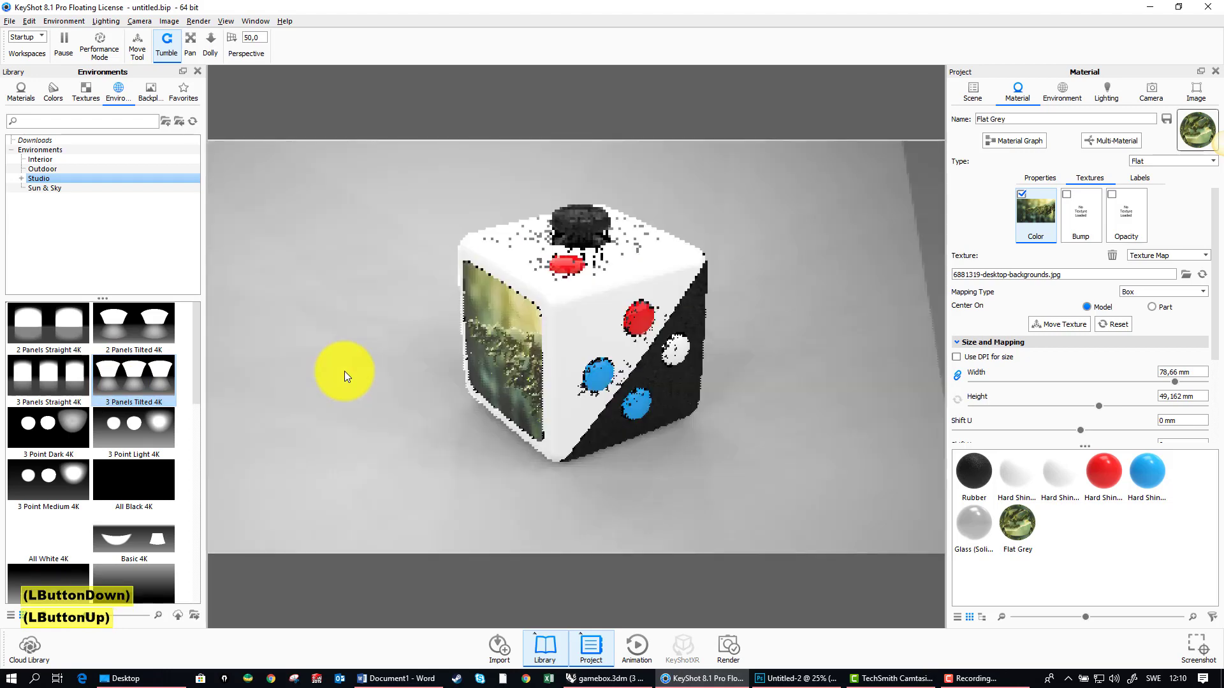
drag(663, 434, 720, 392)
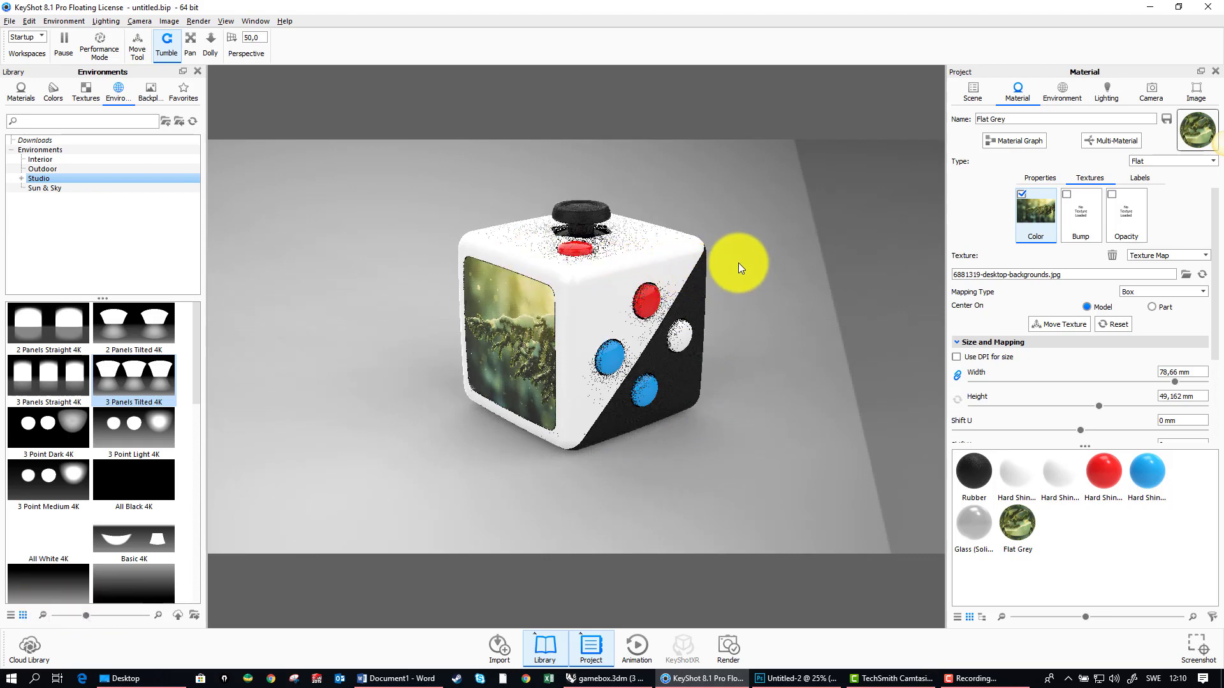
drag(420, 323, 536, 352)
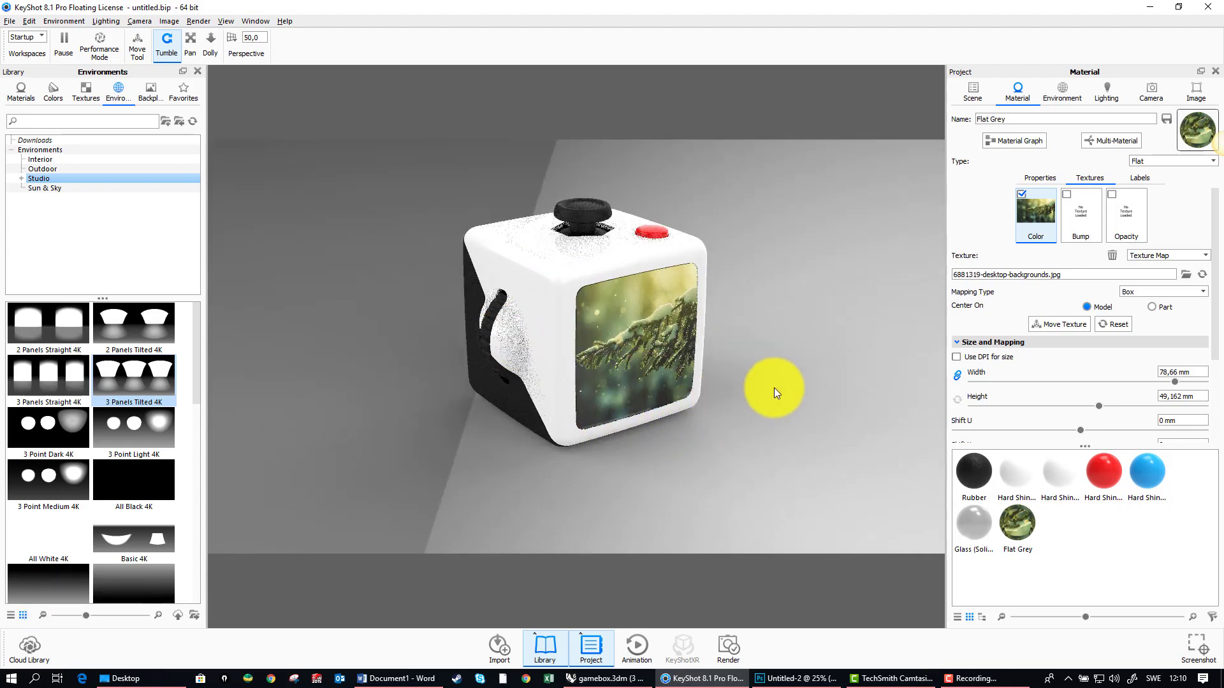
Step: Try the 3 Point Dark 4K studio environment on the scene
drag(773, 387, 284, 419)
drag(48, 434, 365, 379)
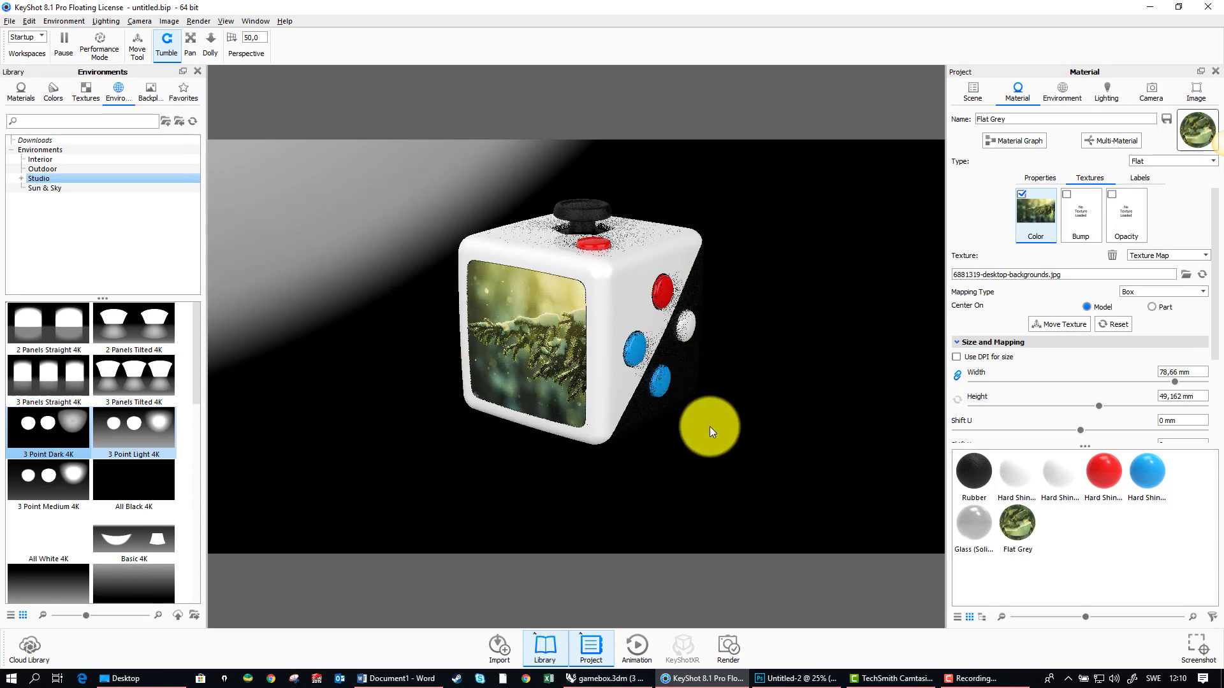
drag(702, 421, 612, 209)
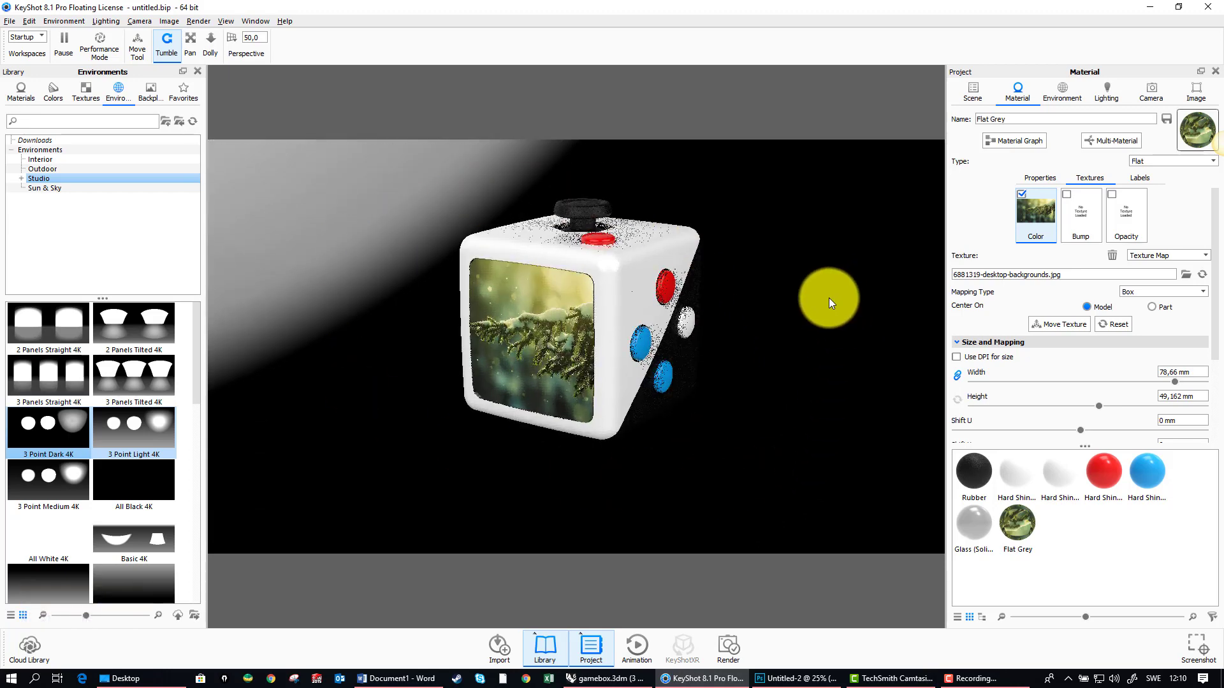
Step: Switch the environment's background to a solid color and choose a muted greyish pink
click(1060, 93)
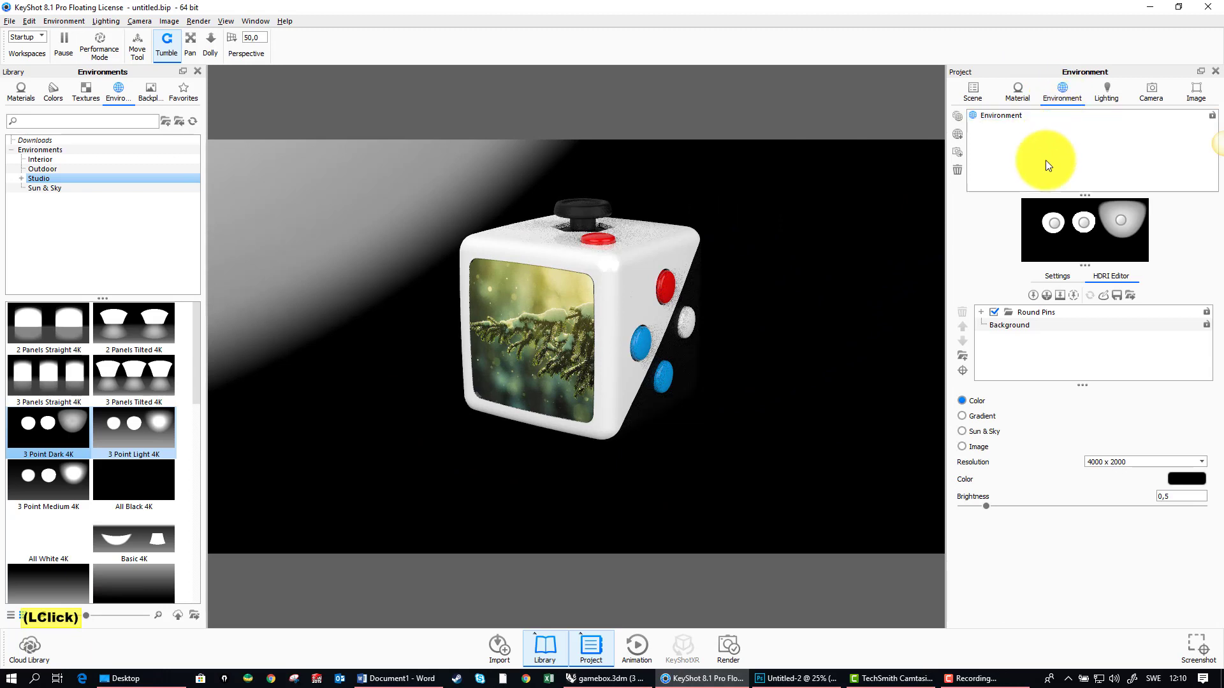
click(1055, 276)
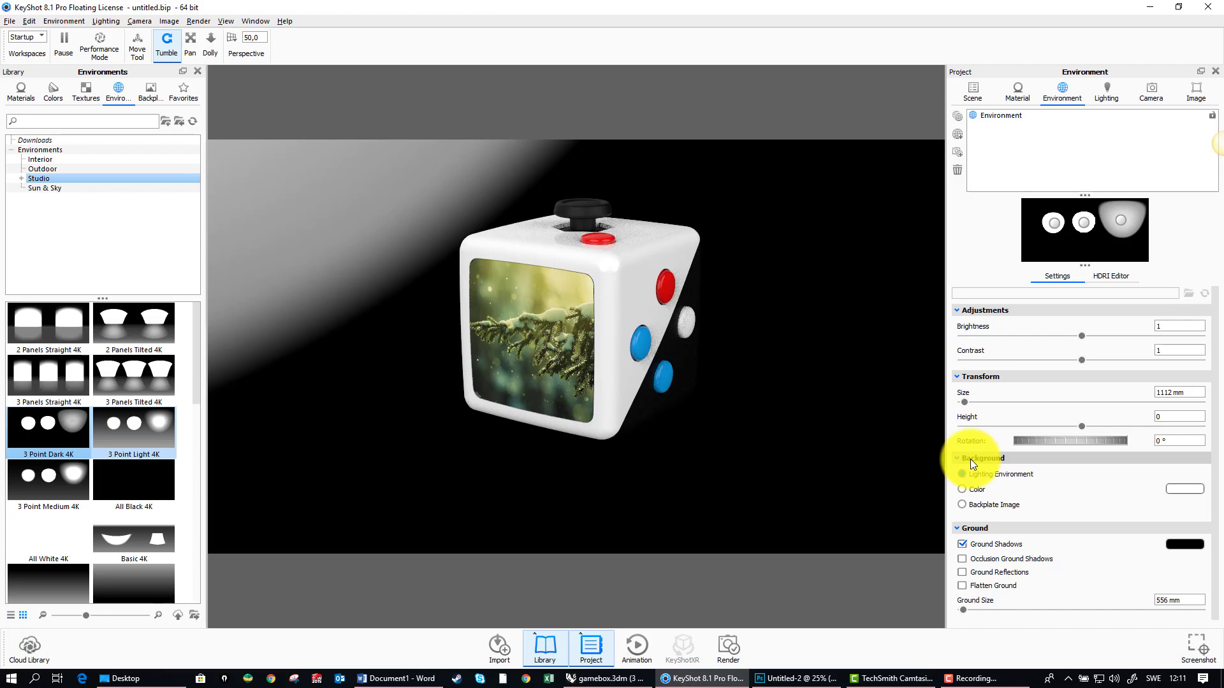
click(963, 490)
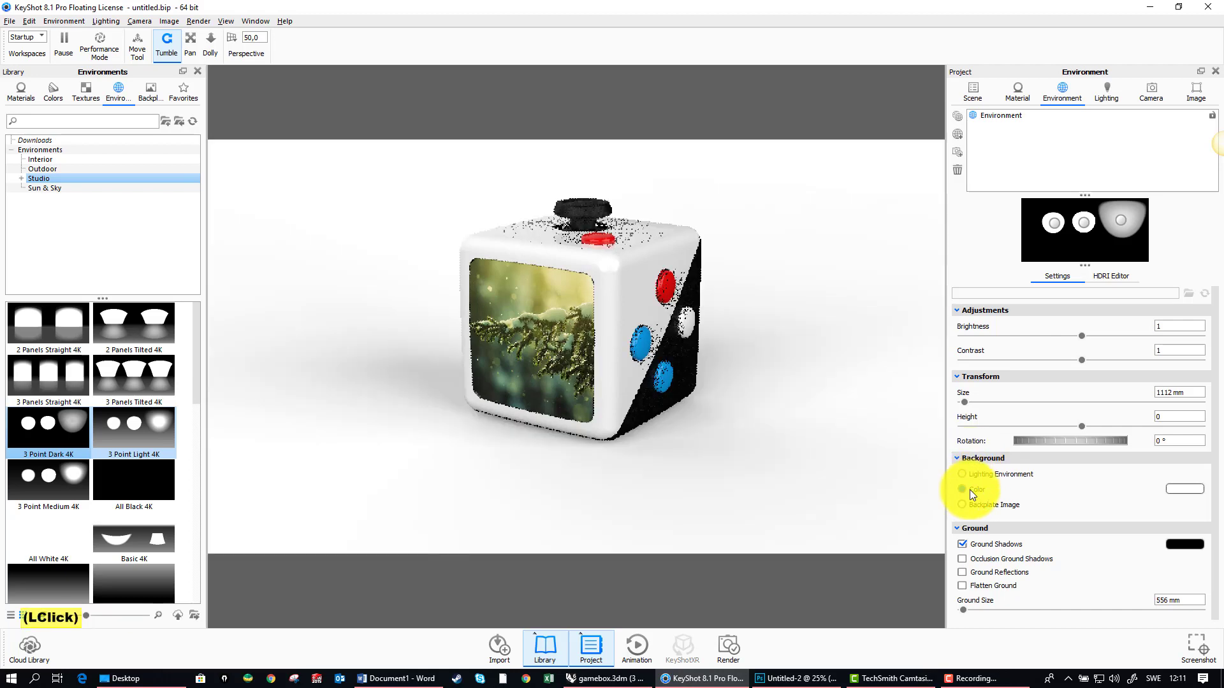
click(1183, 491)
mouse_move(998, 237)
mouse_down()
mouse_move(959, 255)
mouse_move(987, 258)
mouse_up()
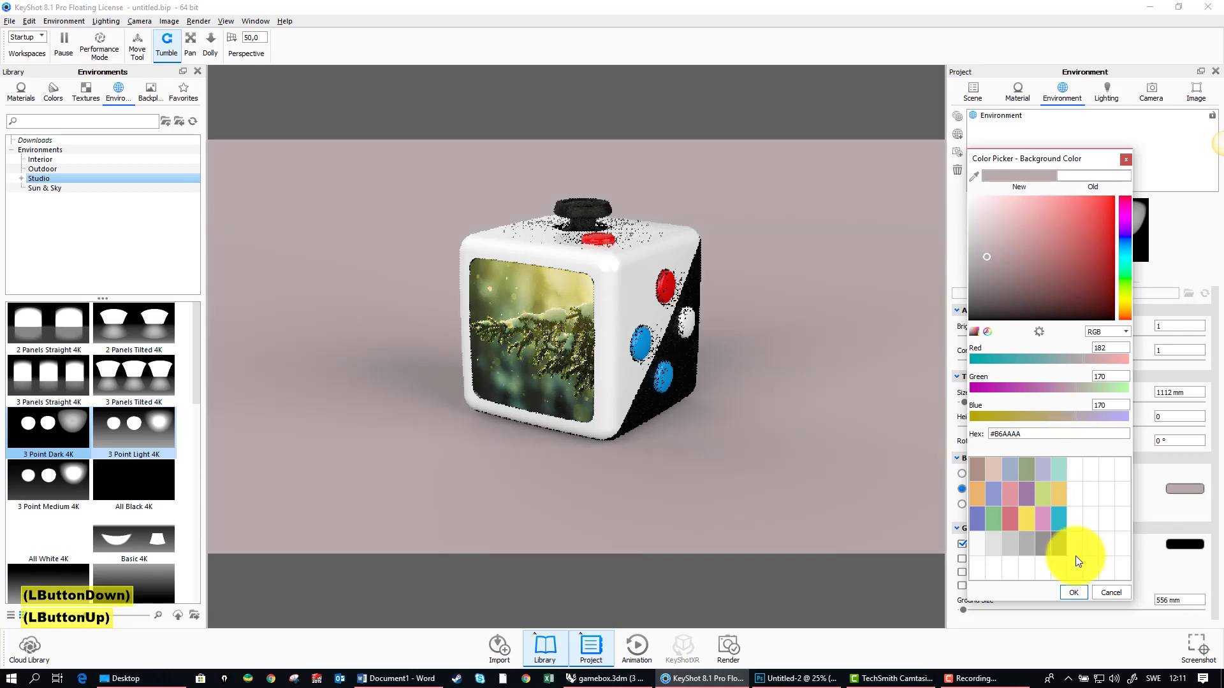
click(988, 269)
click(1070, 590)
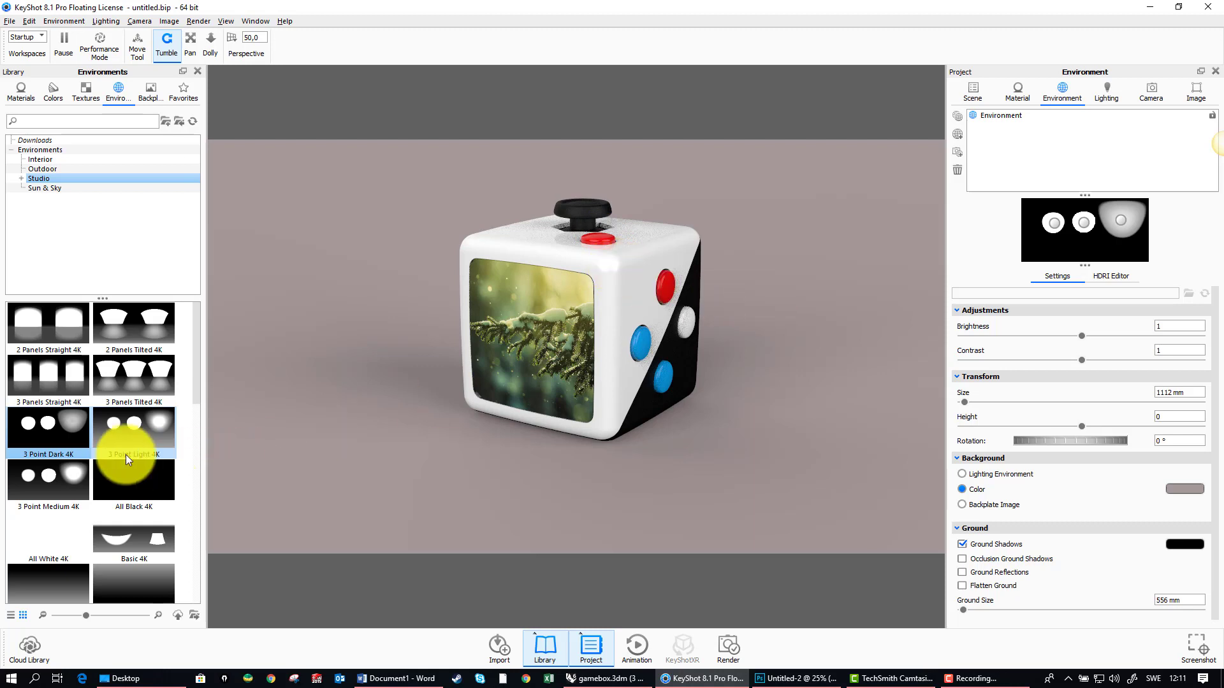
Step: Light the scene with the 3 Panels Straight 4K environment and rotate it to 19,75°
drag(65, 369, 367, 343)
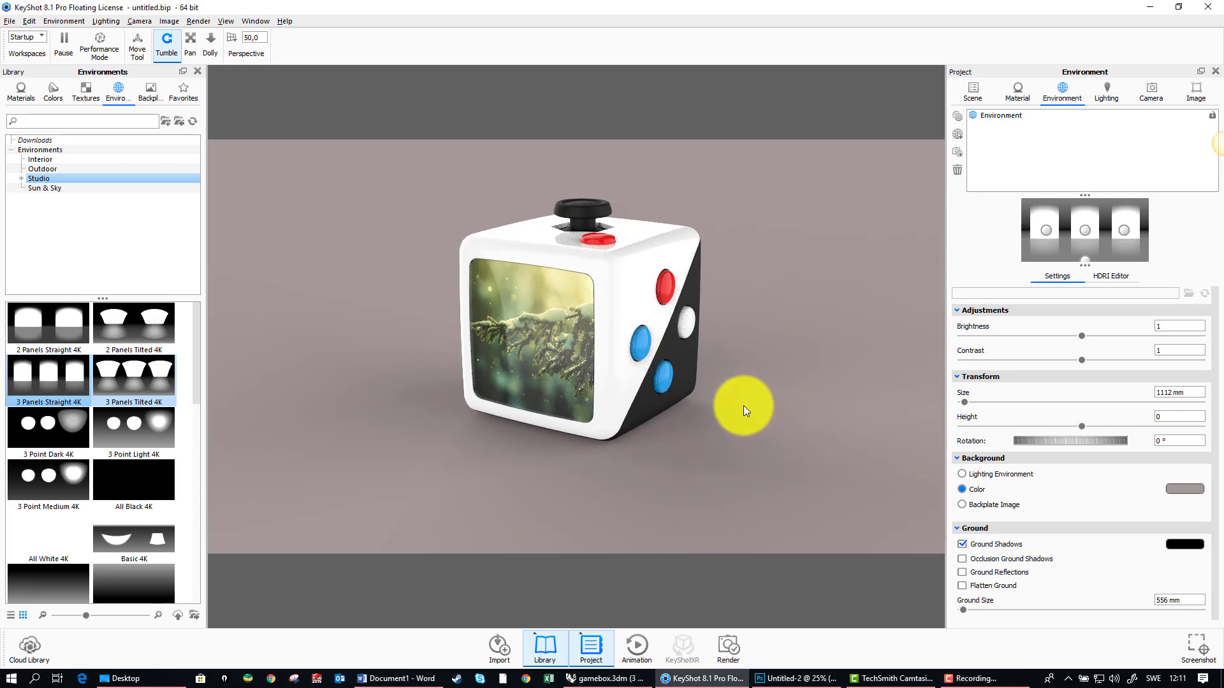
drag(743, 405, 726, 350)
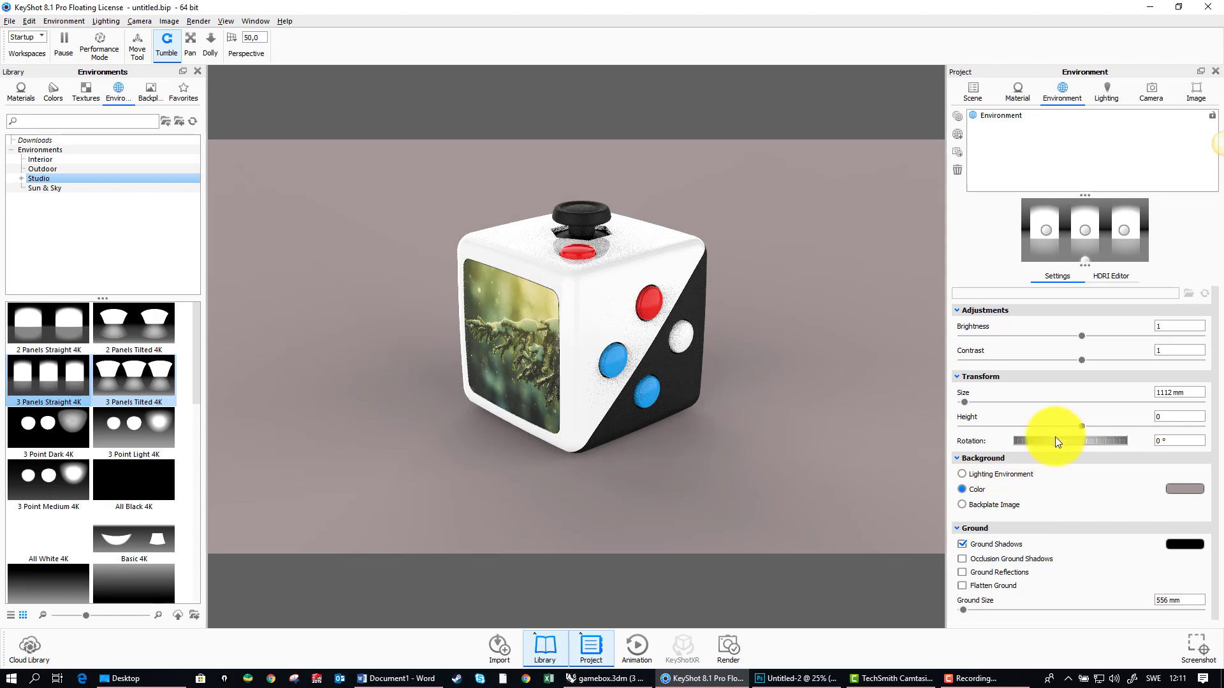
mouse_move(1054, 440)
mouse_down()
mouse_move(1087, 441)
mouse_move(1059, 442)
mouse_up()
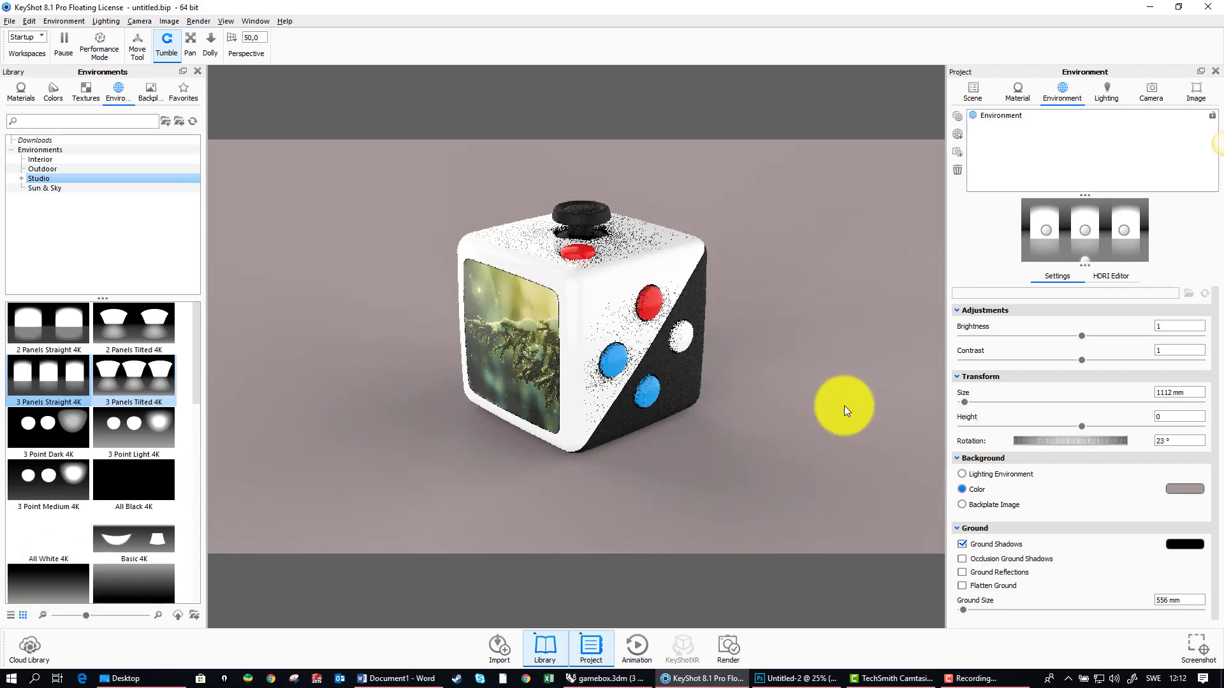
mouse_move(813, 301)
ctrl+mouse_down()
mouse_move(789, 308)
mouse_move(806, 308)
ctrl+mouse_up()
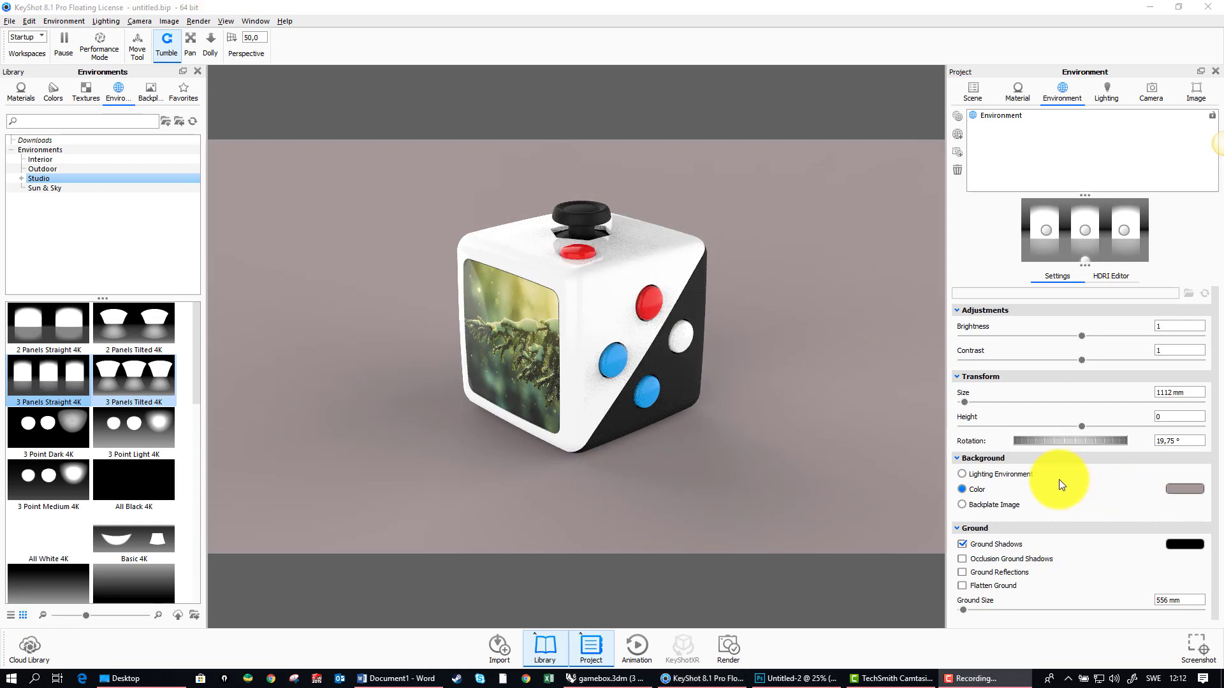
Step: Try out ground reflections beneath the box and turn them off again
scroll(1052, 496, down, 1)
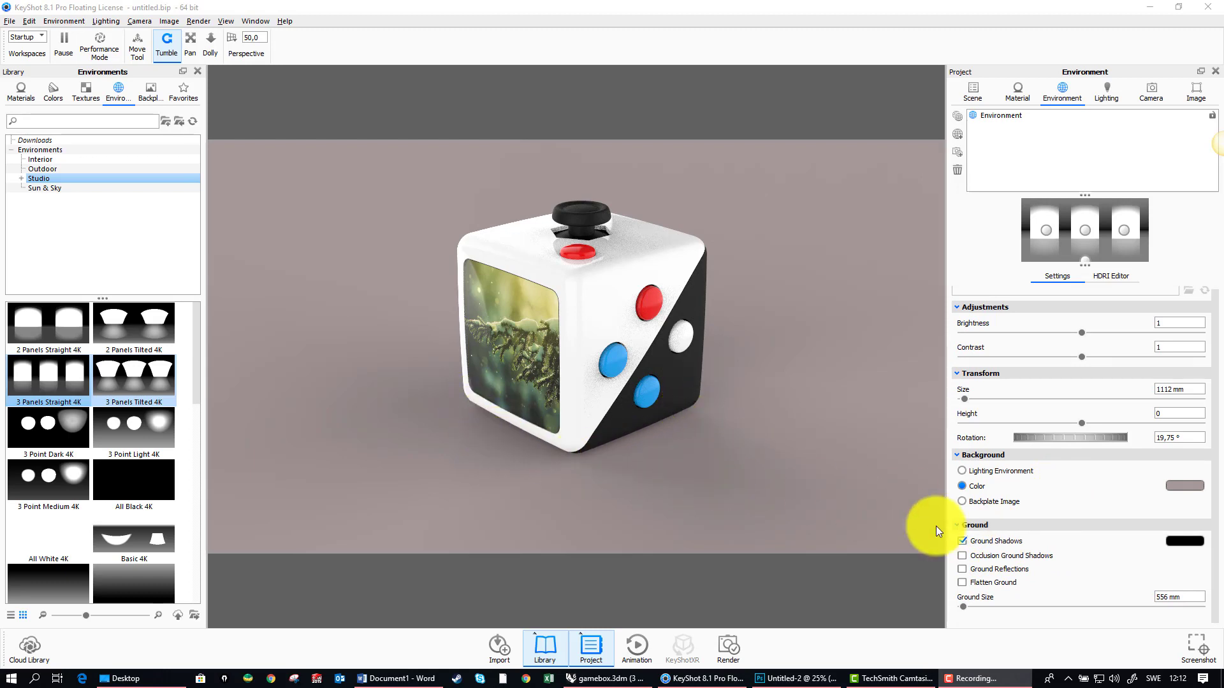
click(961, 569)
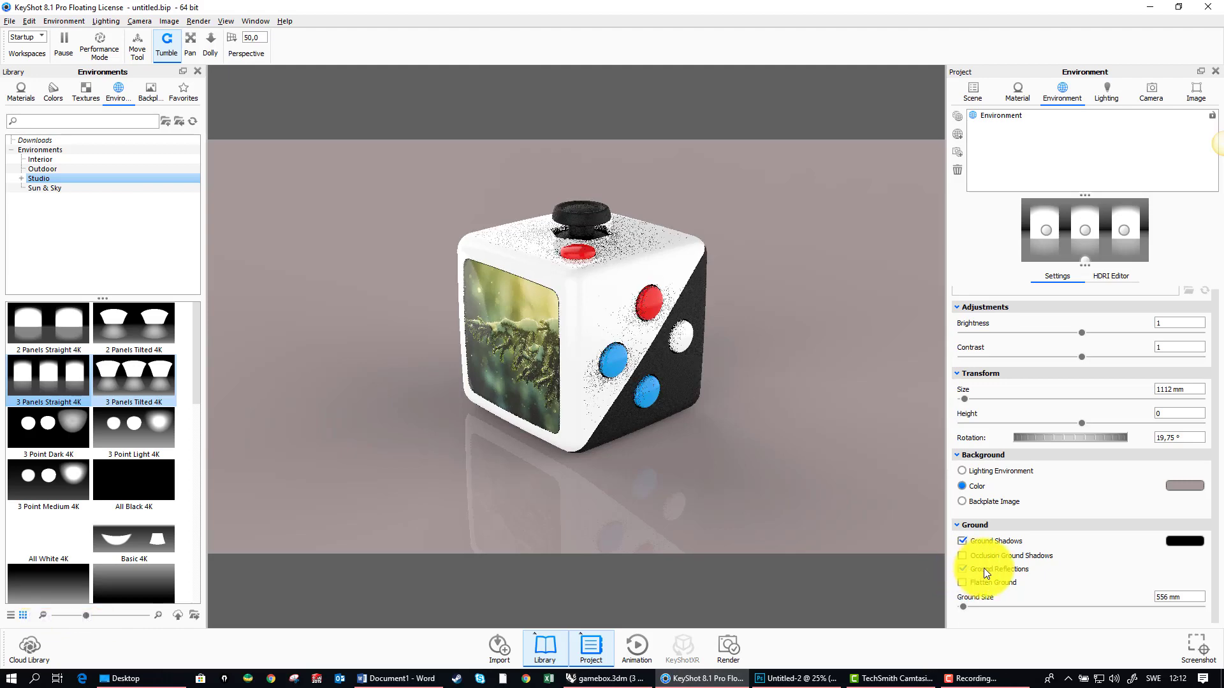
click(962, 569)
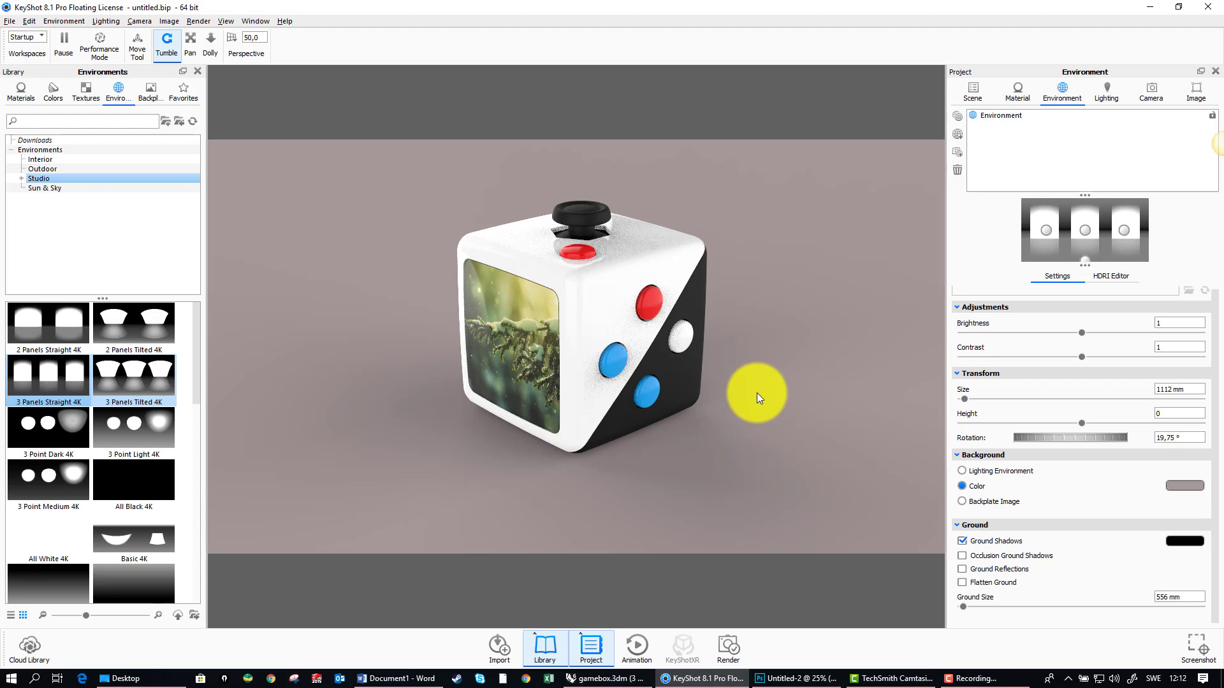
drag(724, 440, 703, 416)
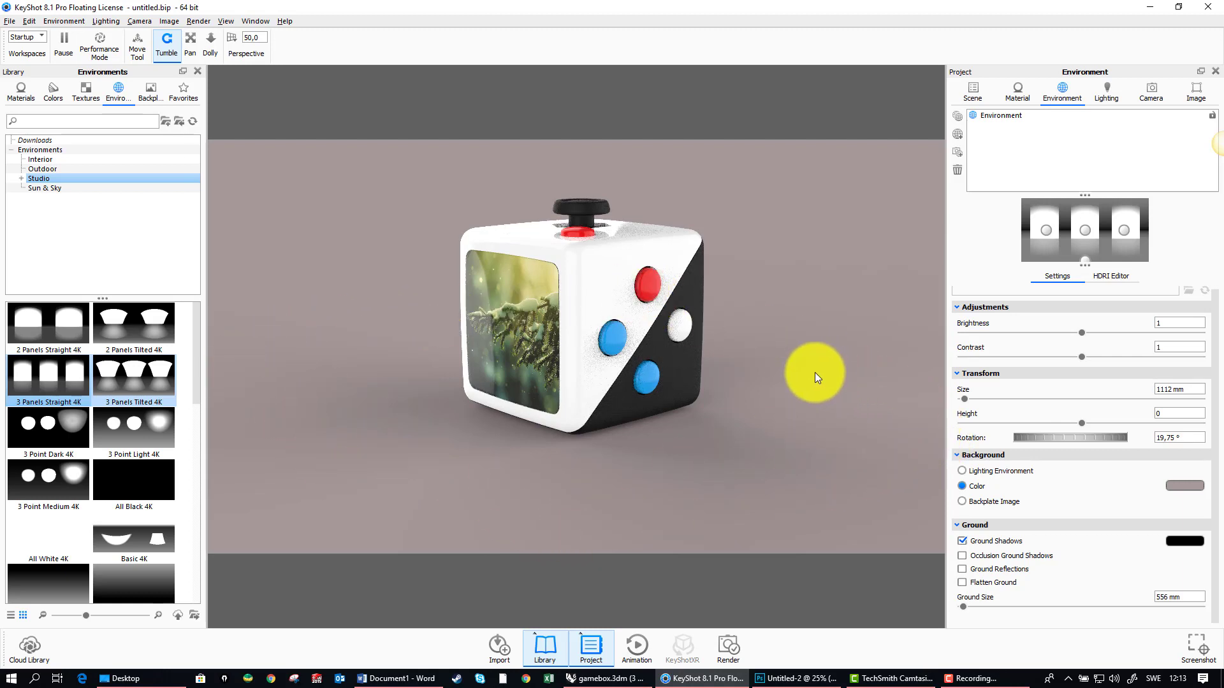
drag(759, 300, 766, 352)
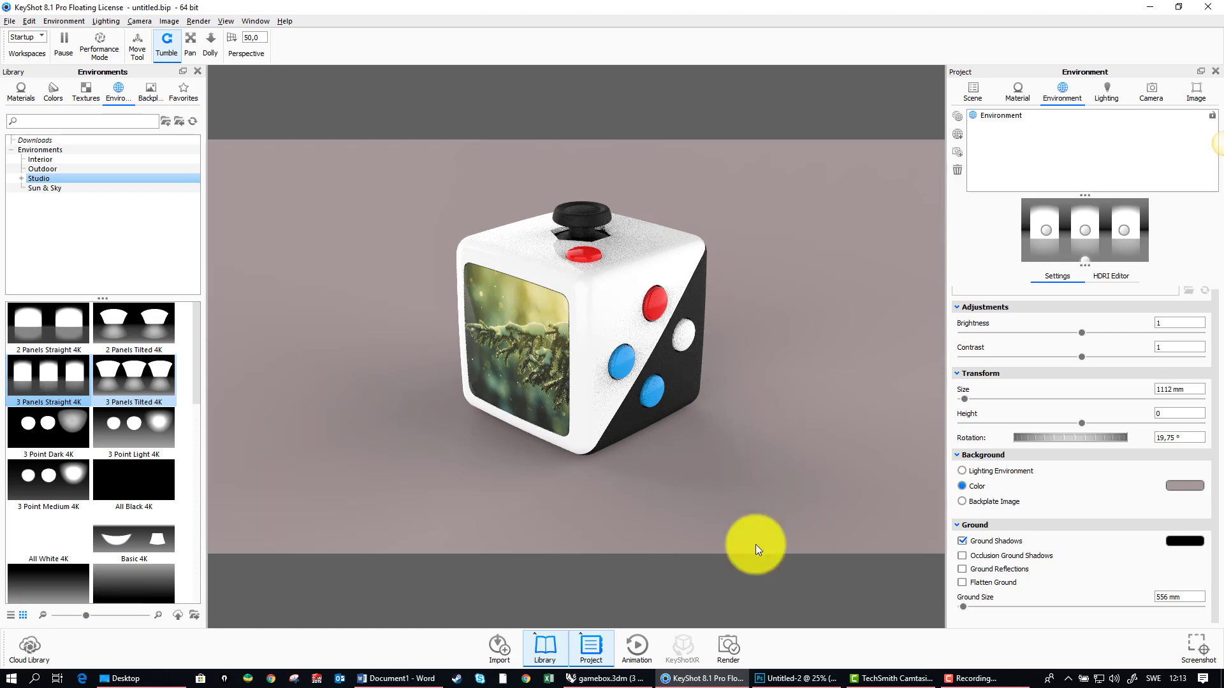
Step: Open the still image render settings, try JPEG as the output format and return to PNG with alpha transparency
click(730, 646)
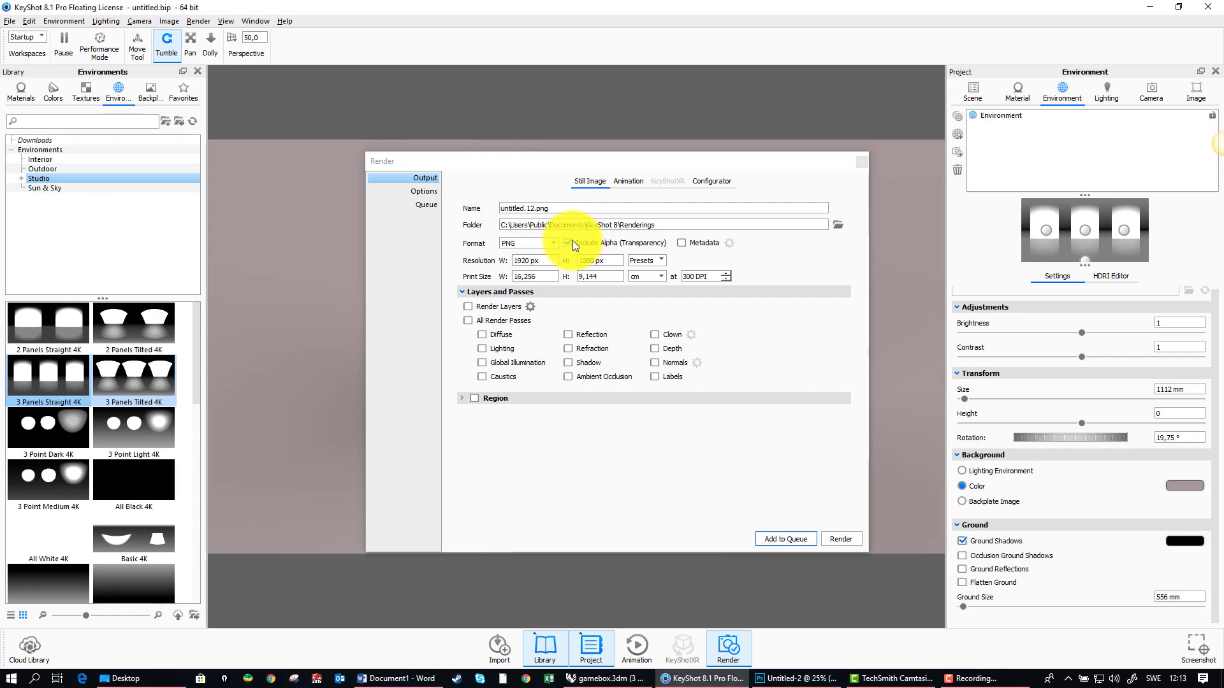
click(553, 243)
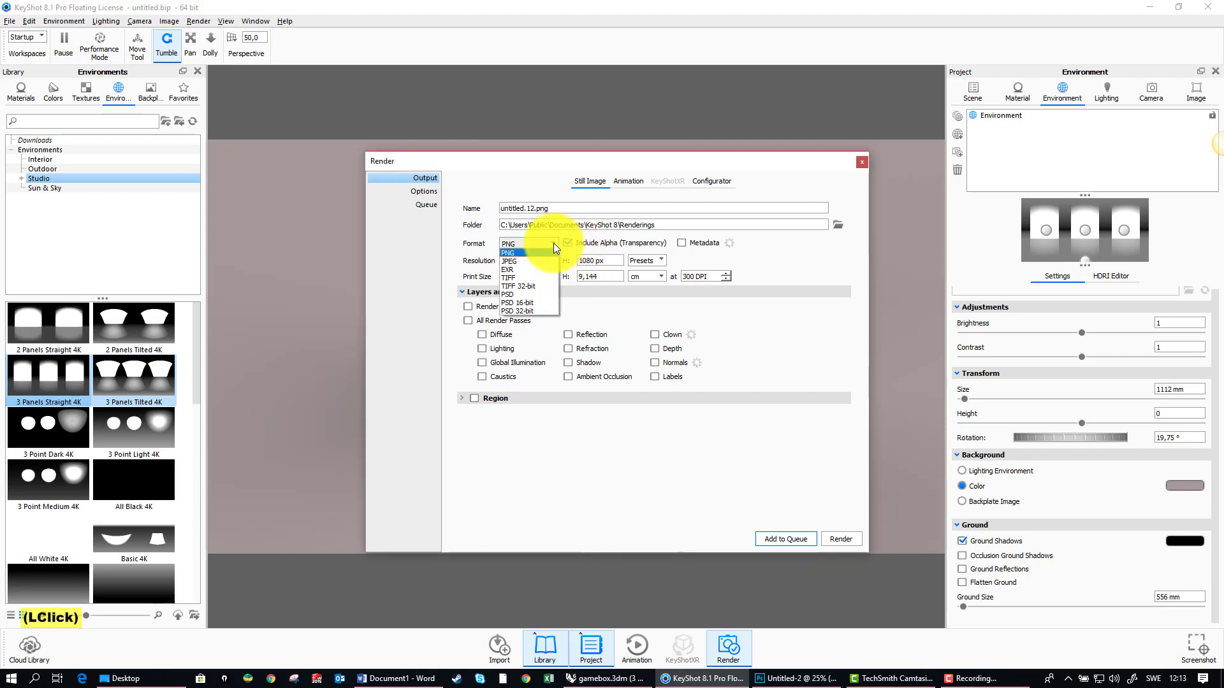
click(537, 261)
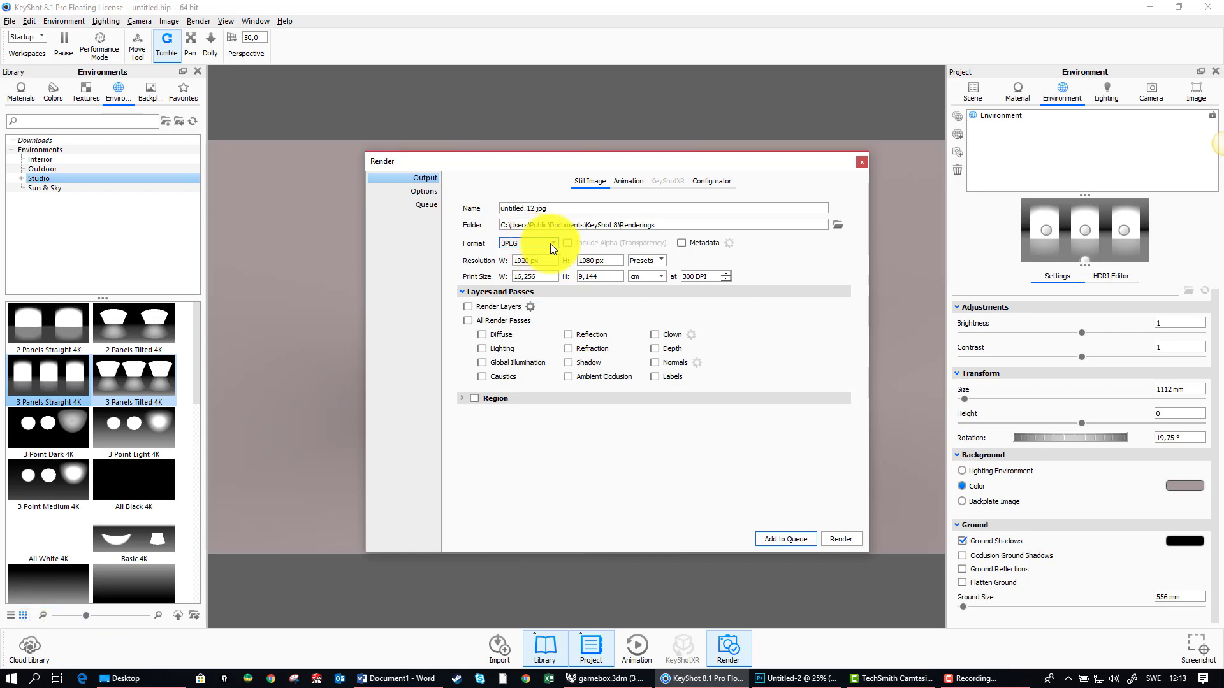
click(552, 243)
click(523, 253)
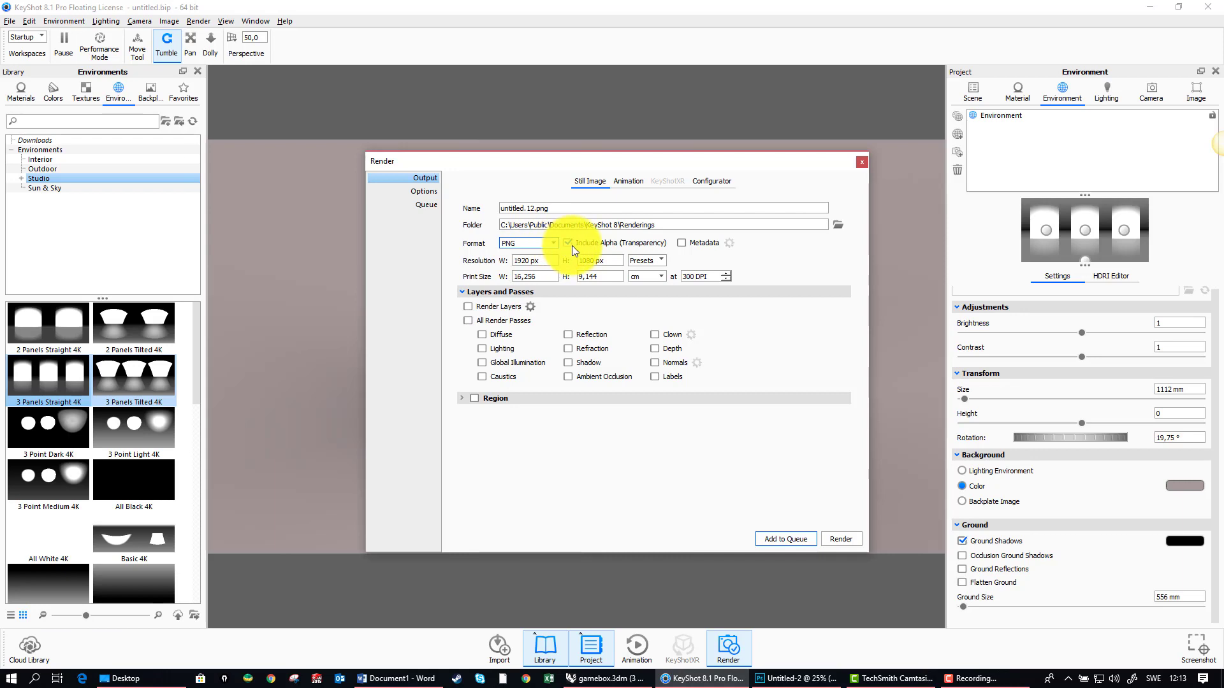
drag(620, 158, 937, 139)
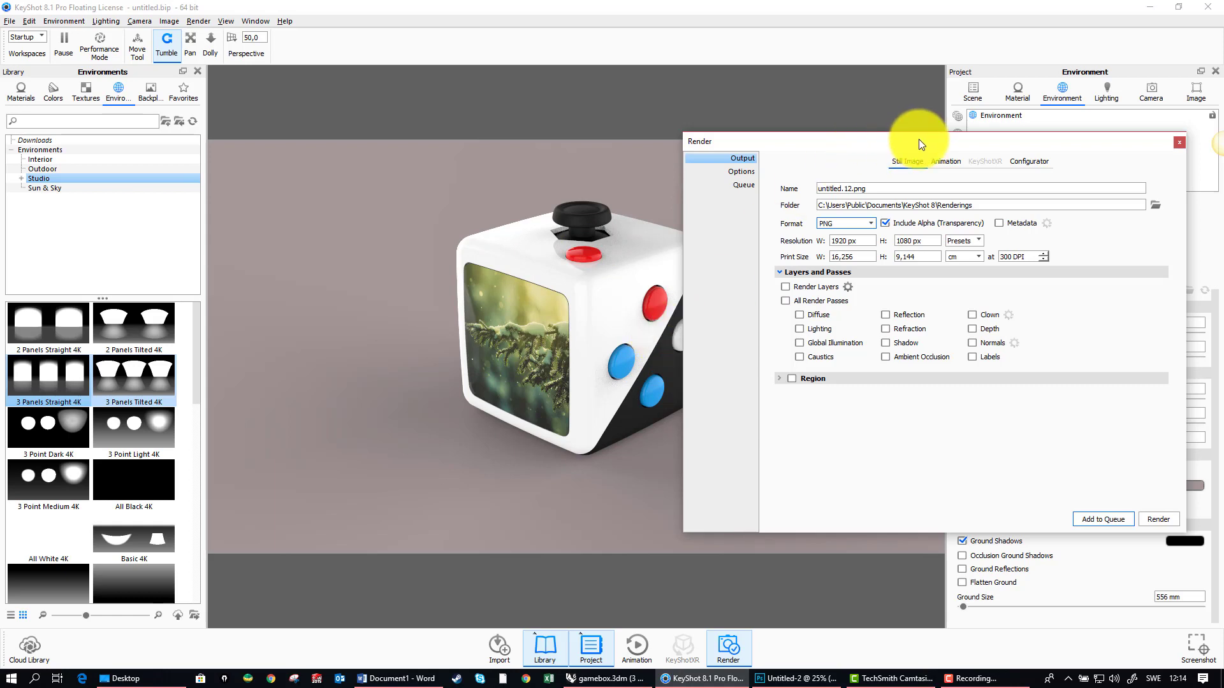
drag(930, 139, 652, 99)
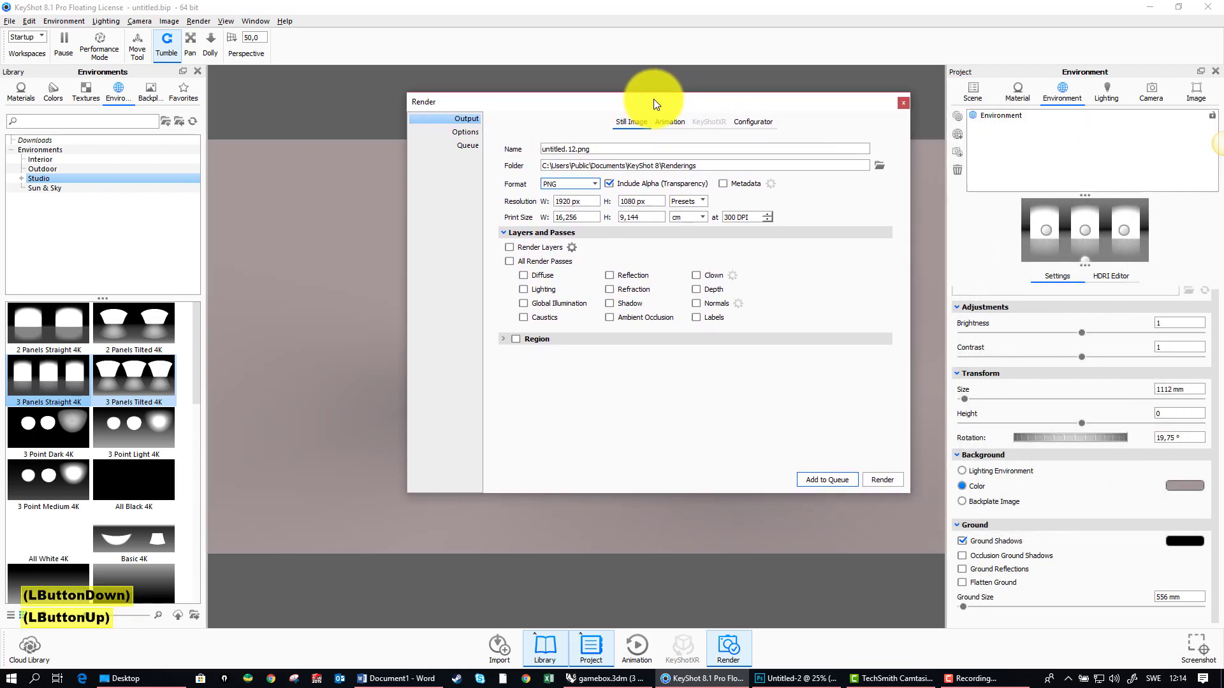
Step: Set the render's output folder to the Desktop folder in the user's profile
drag(542, 166, 705, 164)
click(648, 165)
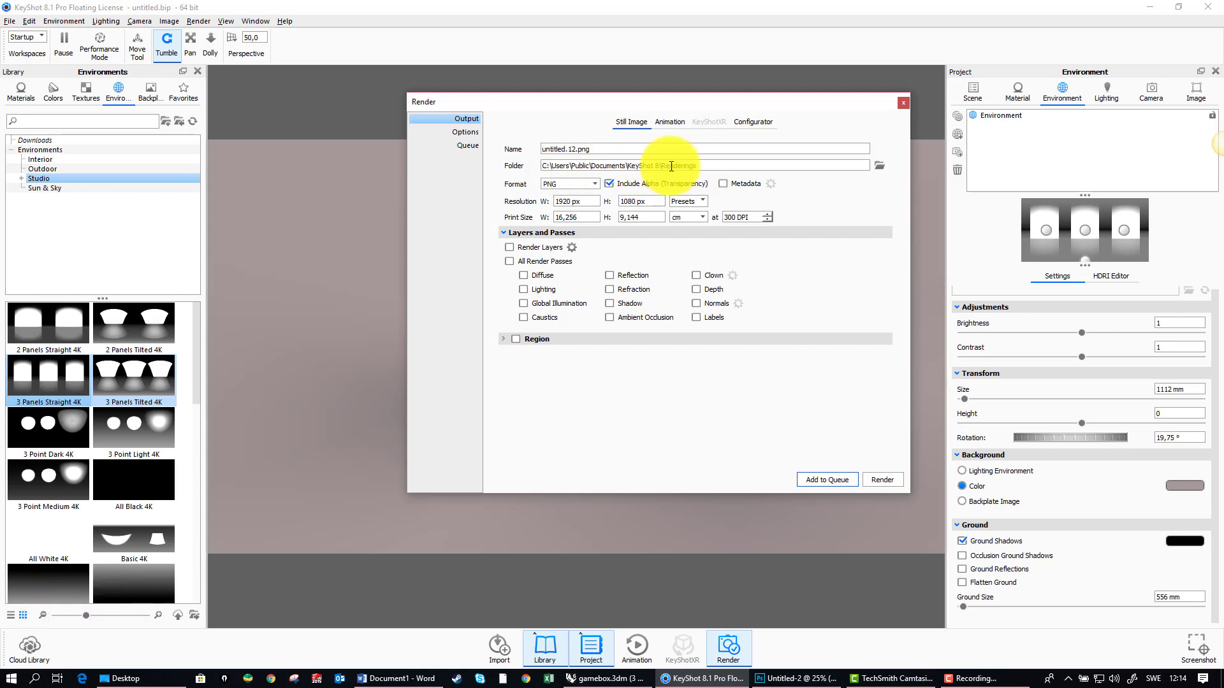
click(879, 167)
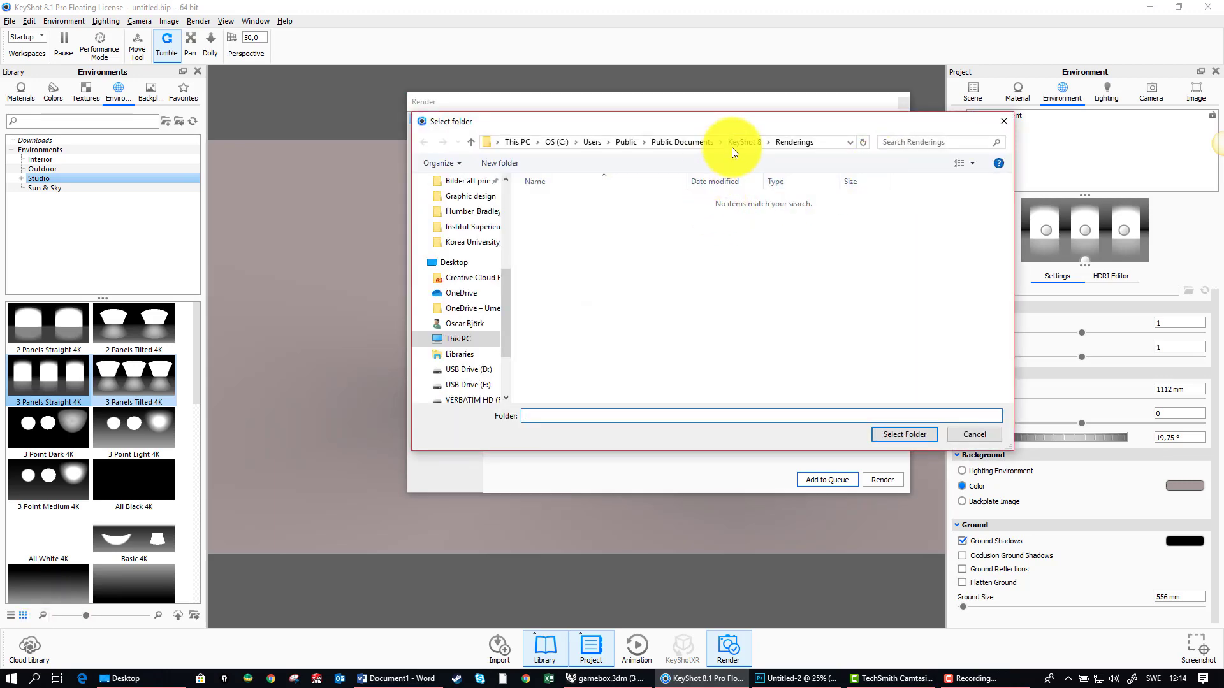
click(462, 261)
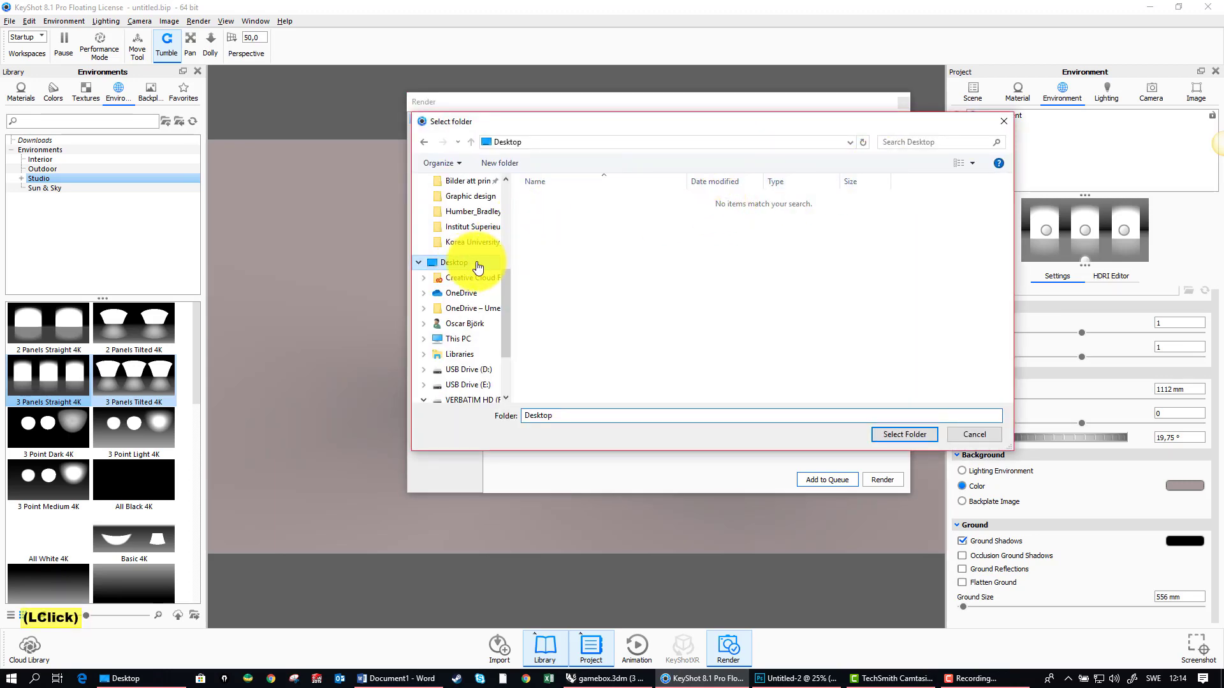
double_click(591, 235)
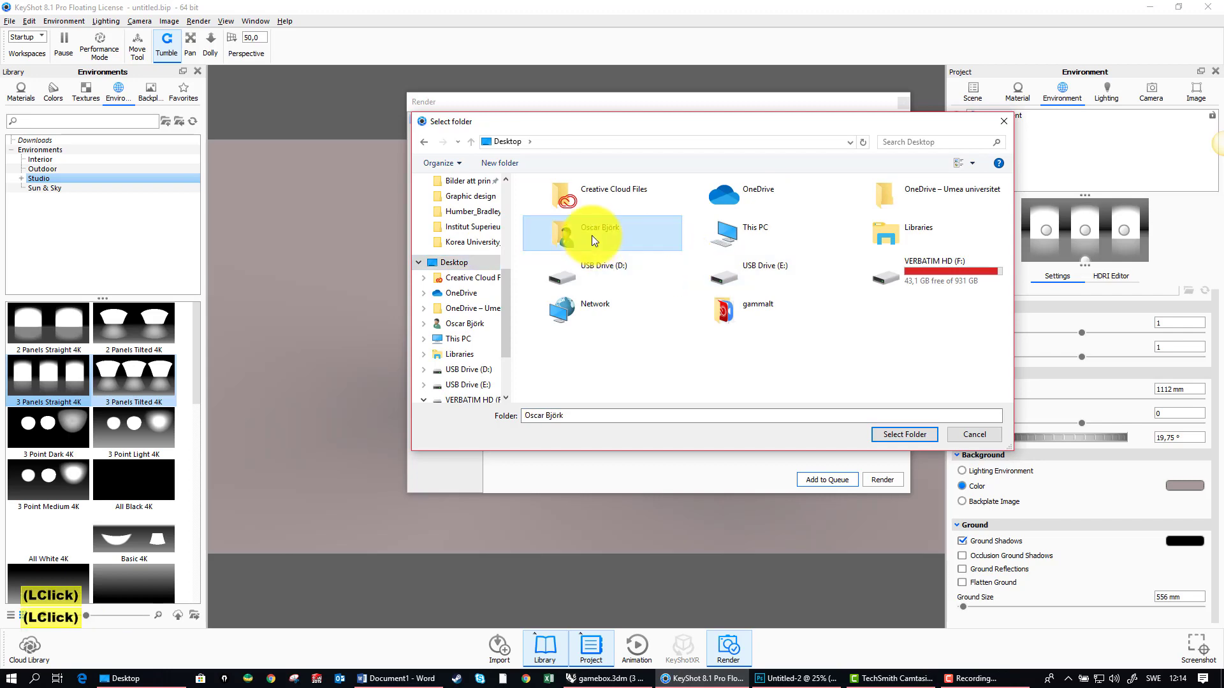
double_click(995, 197)
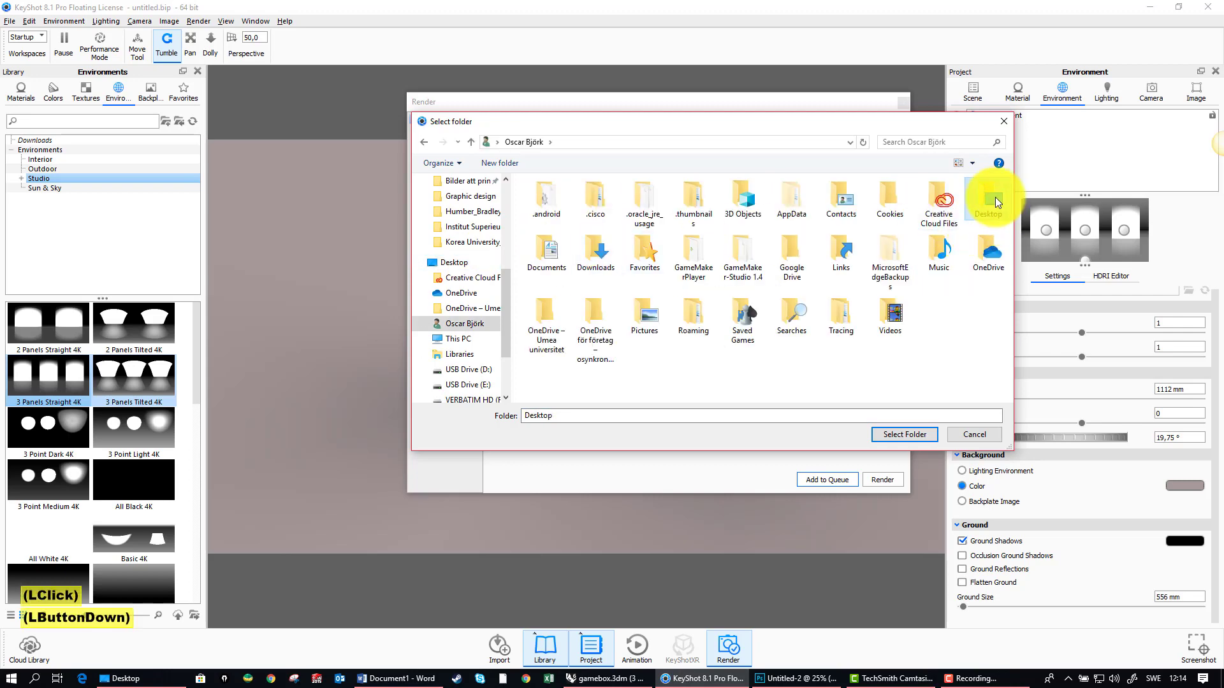
click(905, 434)
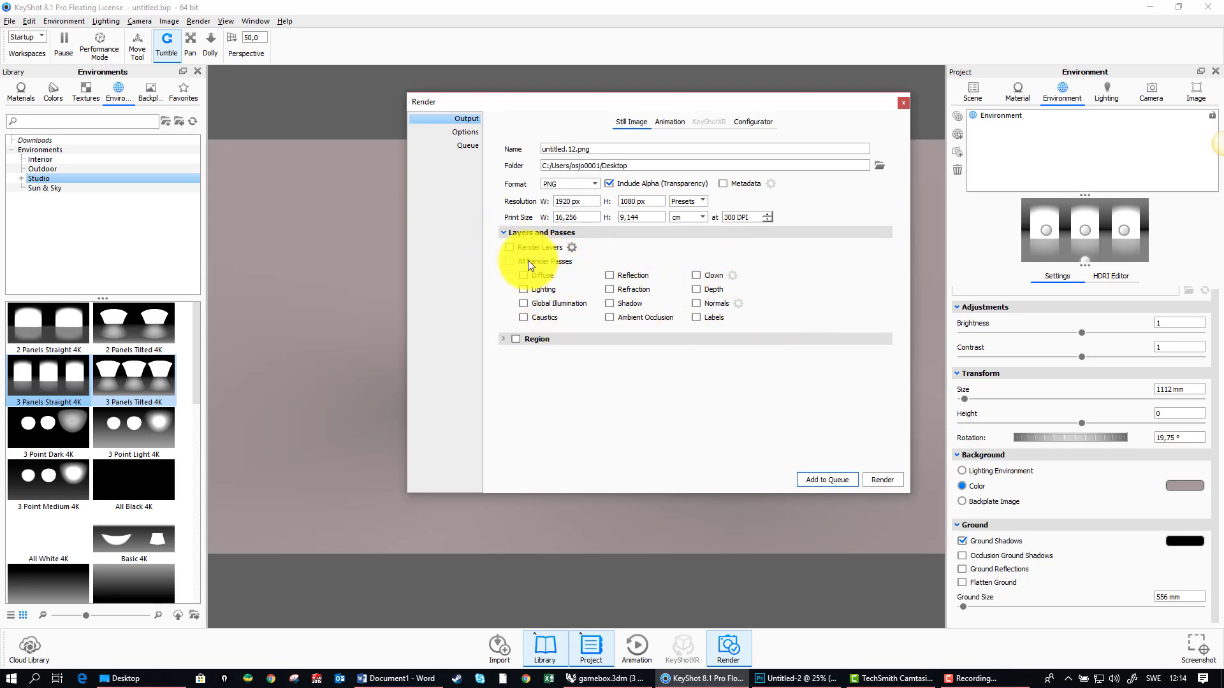
Step: Check the render quality options, render the still image as untitled.12.png and accept the finished render
click(502, 233)
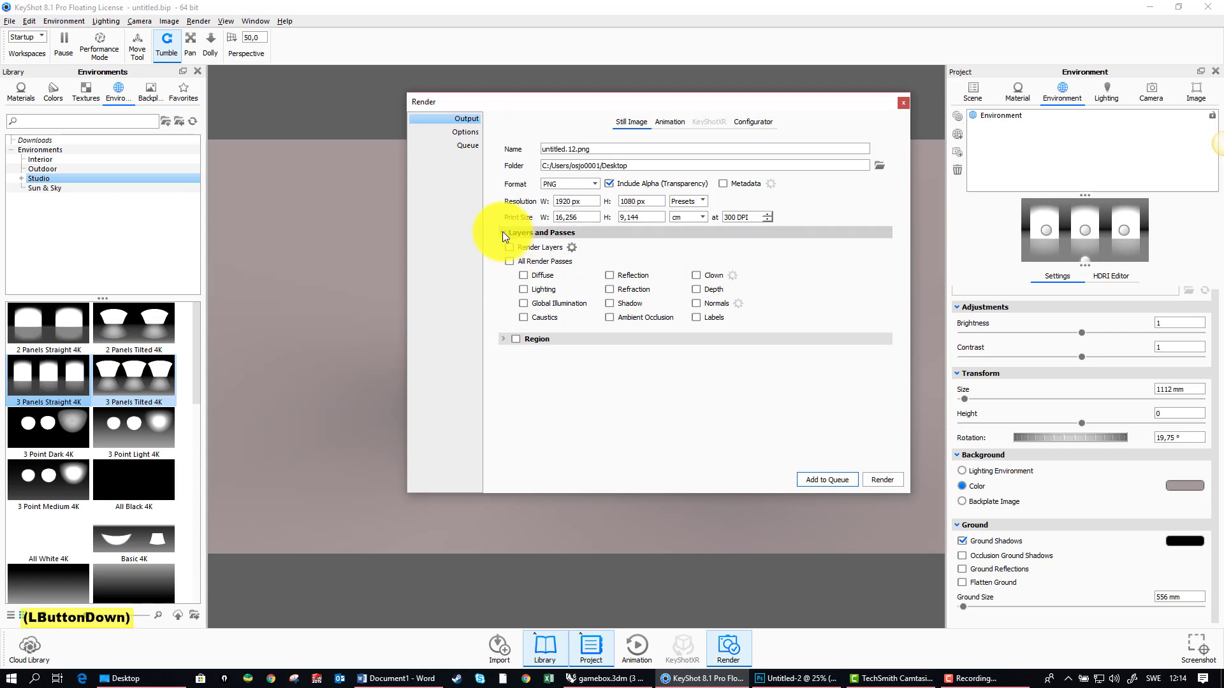
click(472, 134)
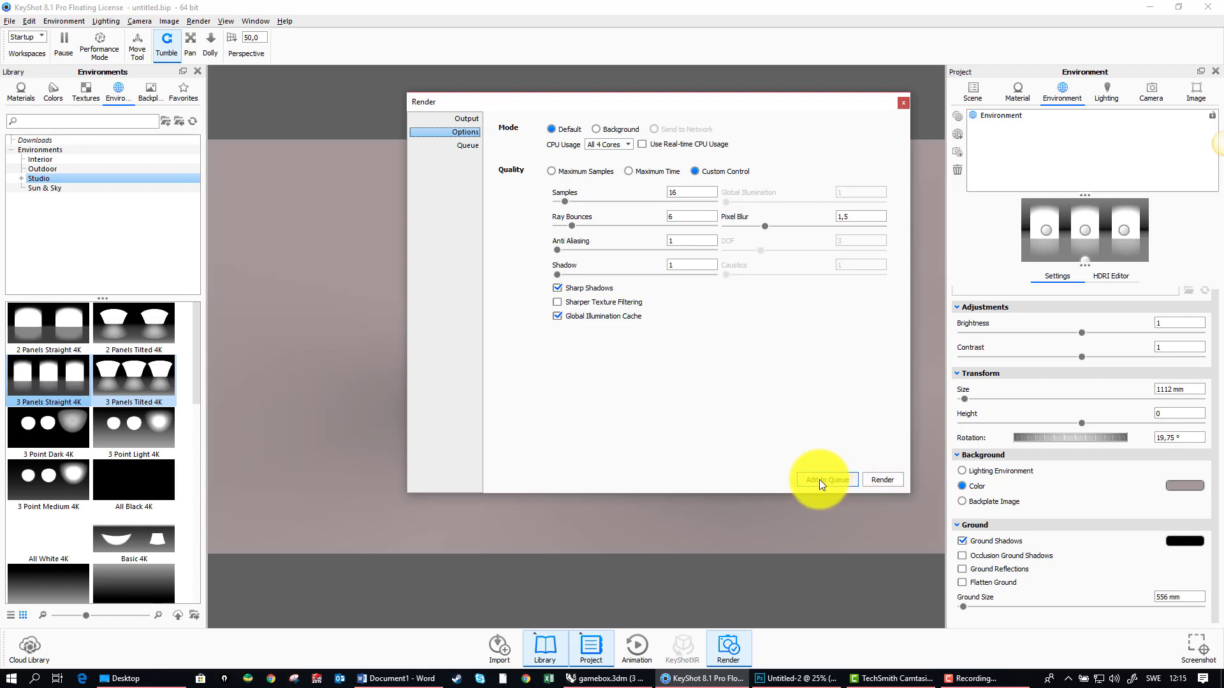
click(886, 484)
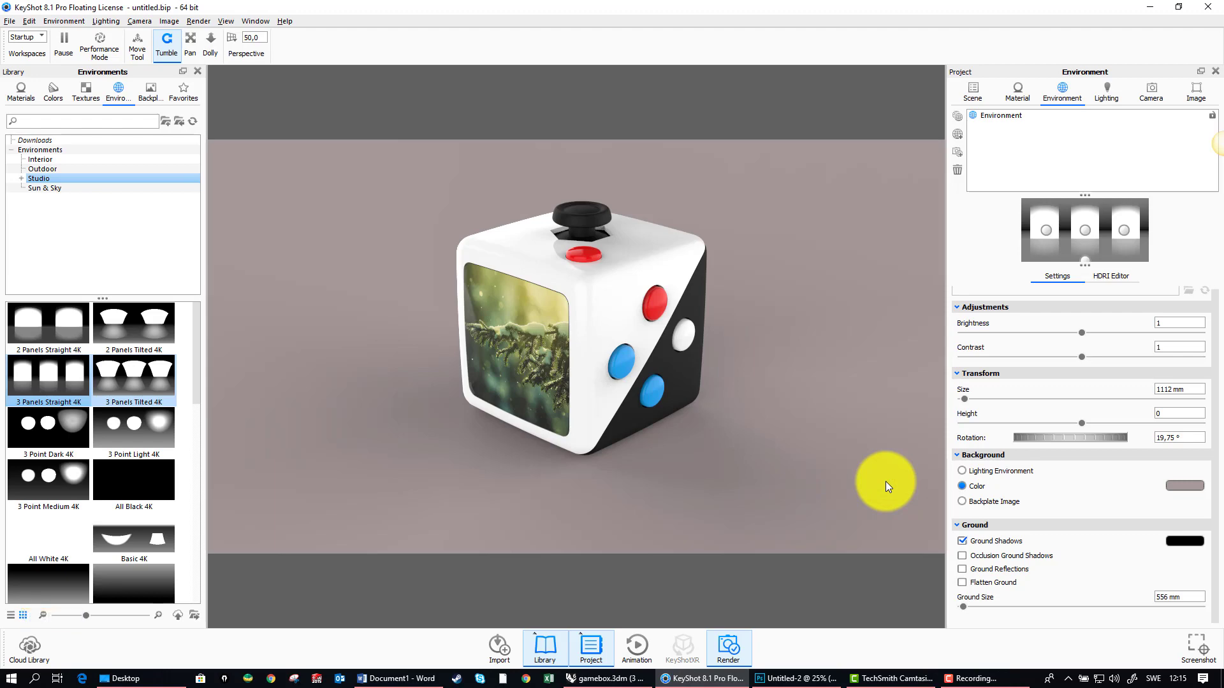
key(ctrl+p)
click(885, 481)
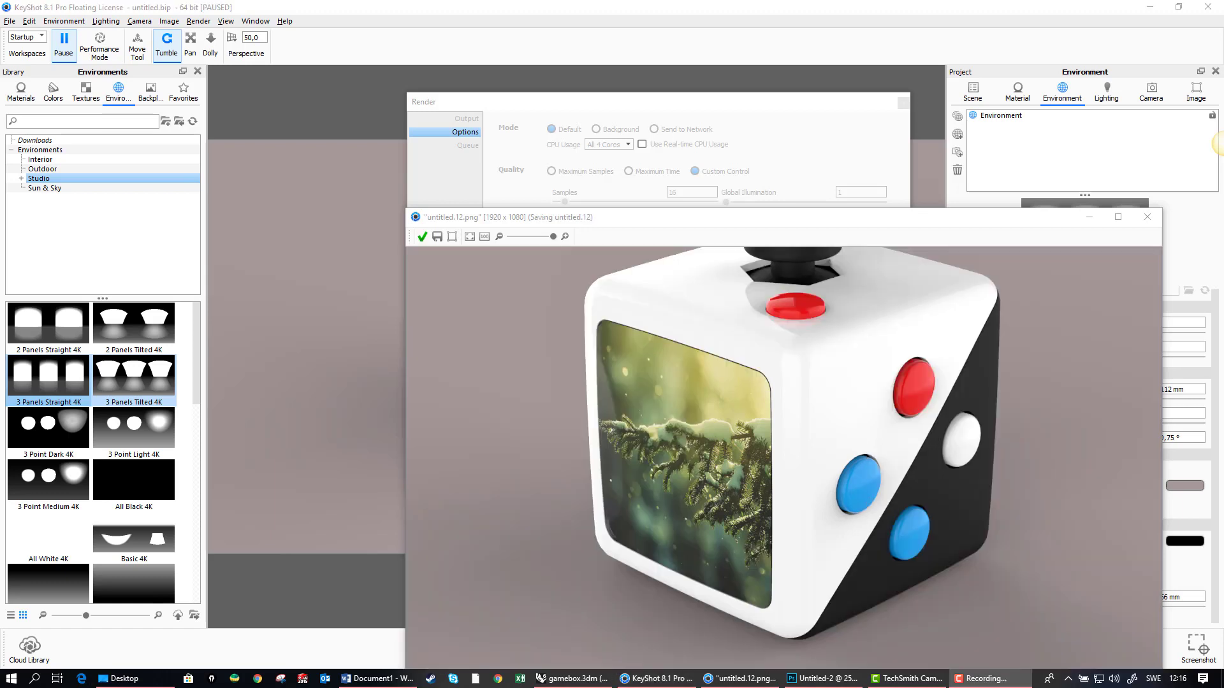
drag(701, 217, 538, 86)
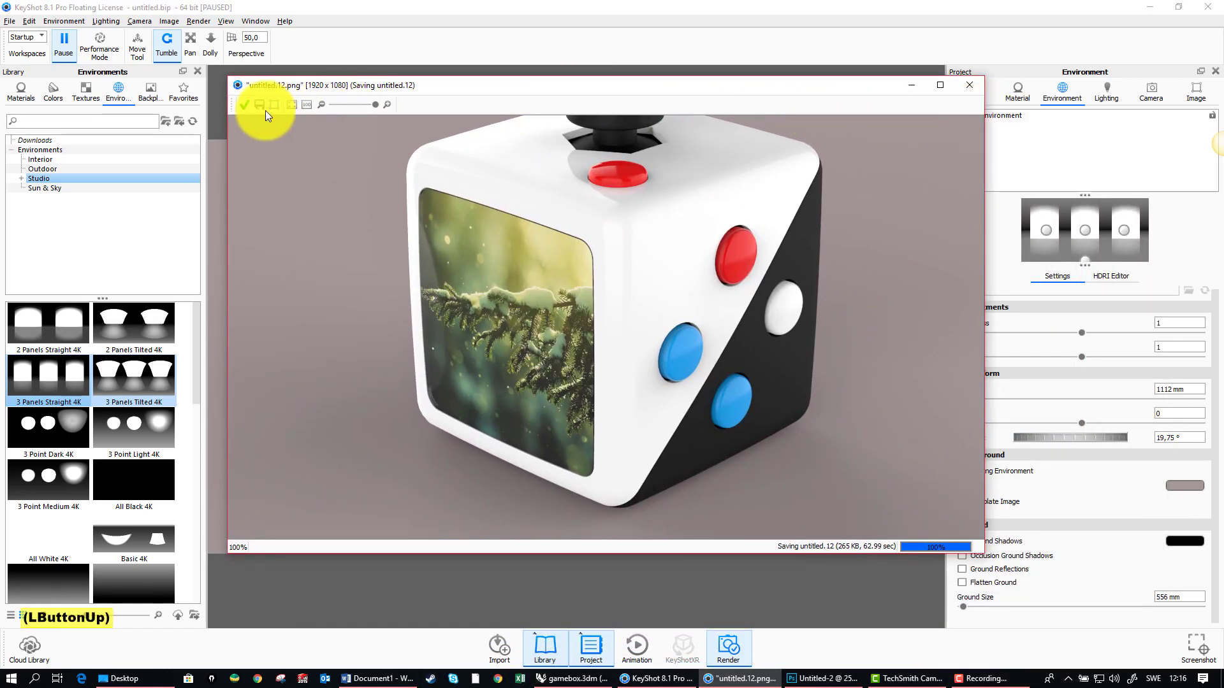
click(245, 106)
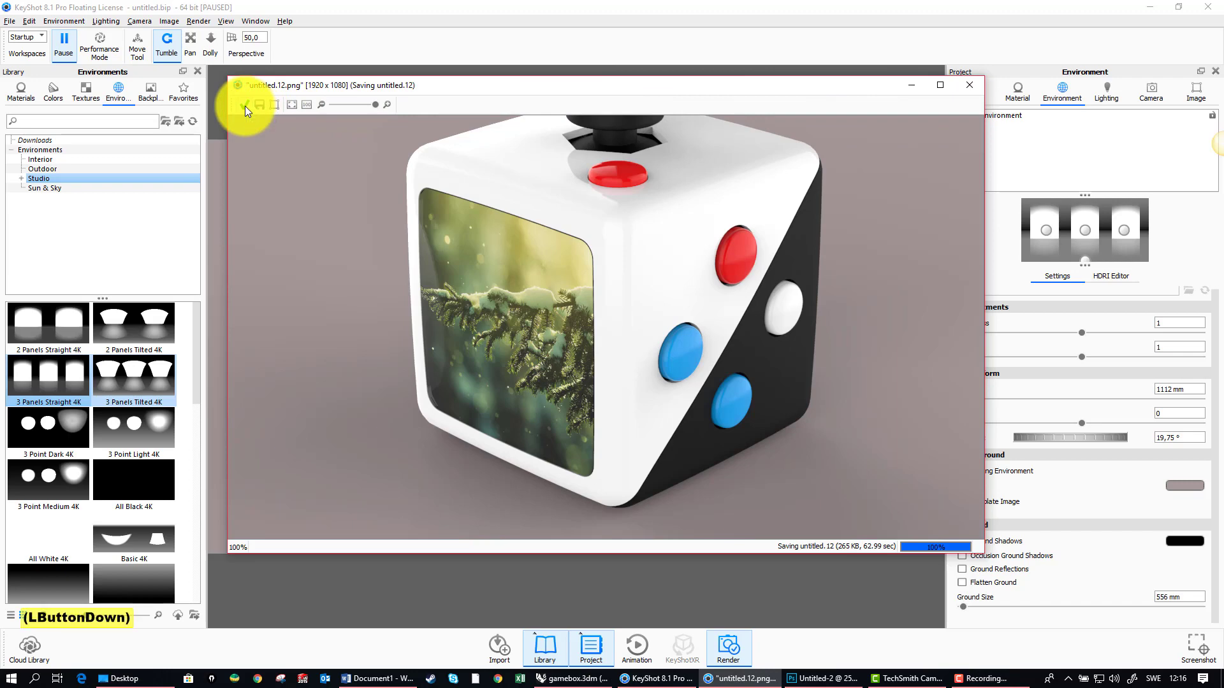
Step: Open untitled.12.png from the Desktop folder as a new document in Photoshop
click(157, 677)
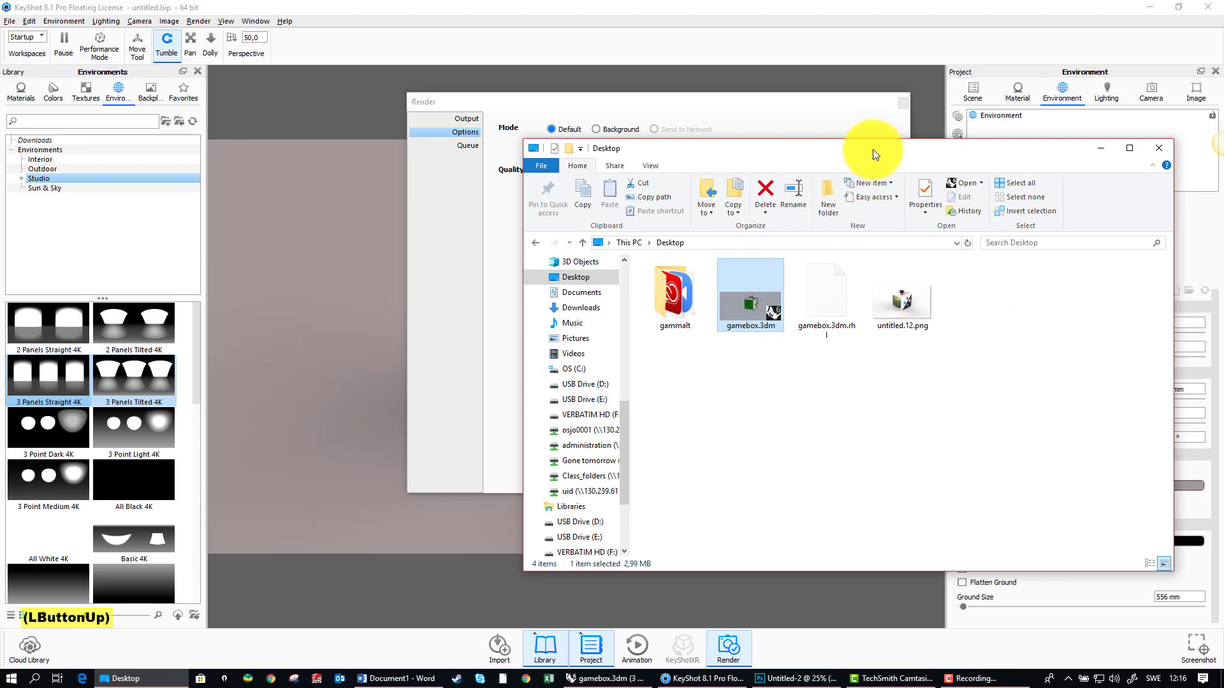
drag(874, 150, 509, 126)
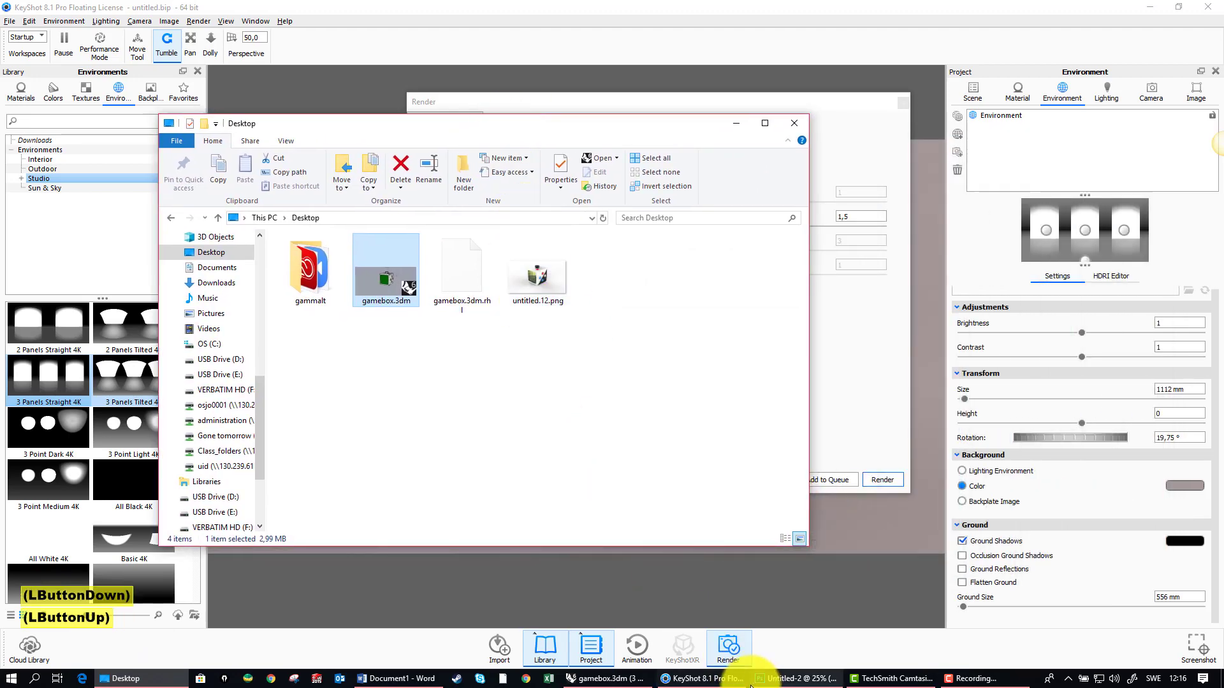
drag(541, 274, 455, 52)
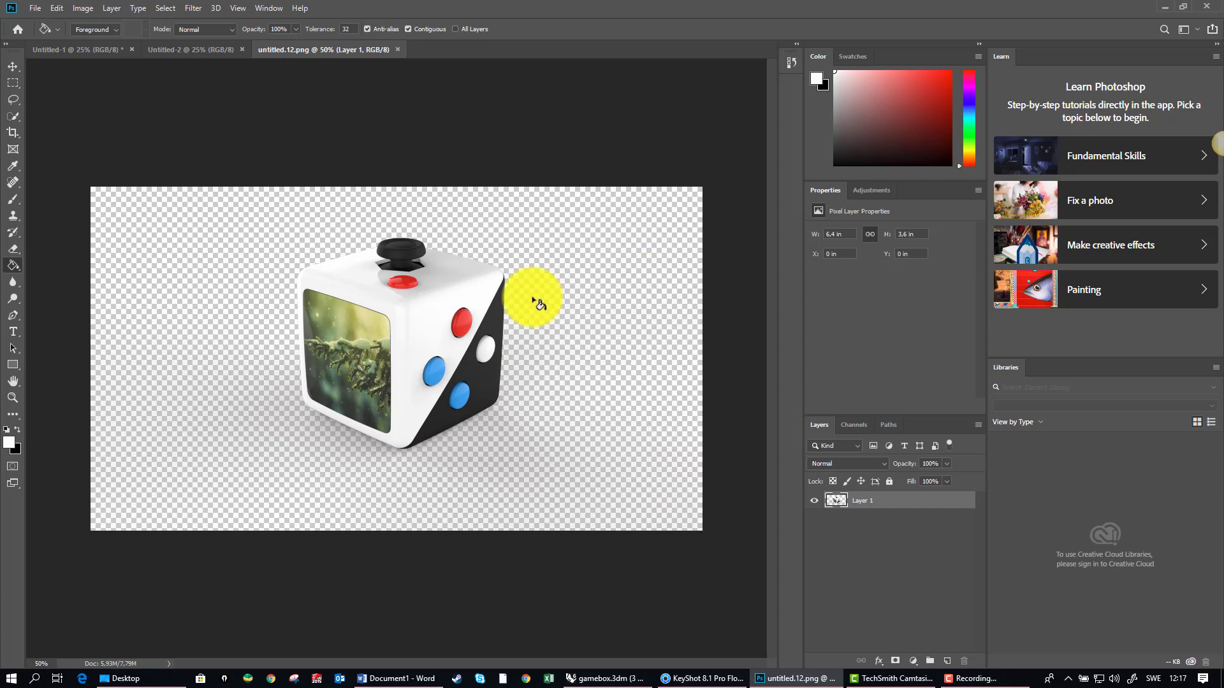
Step: Copy the whole render and paste it into the blank Untitled-2 document
click(13, 82)
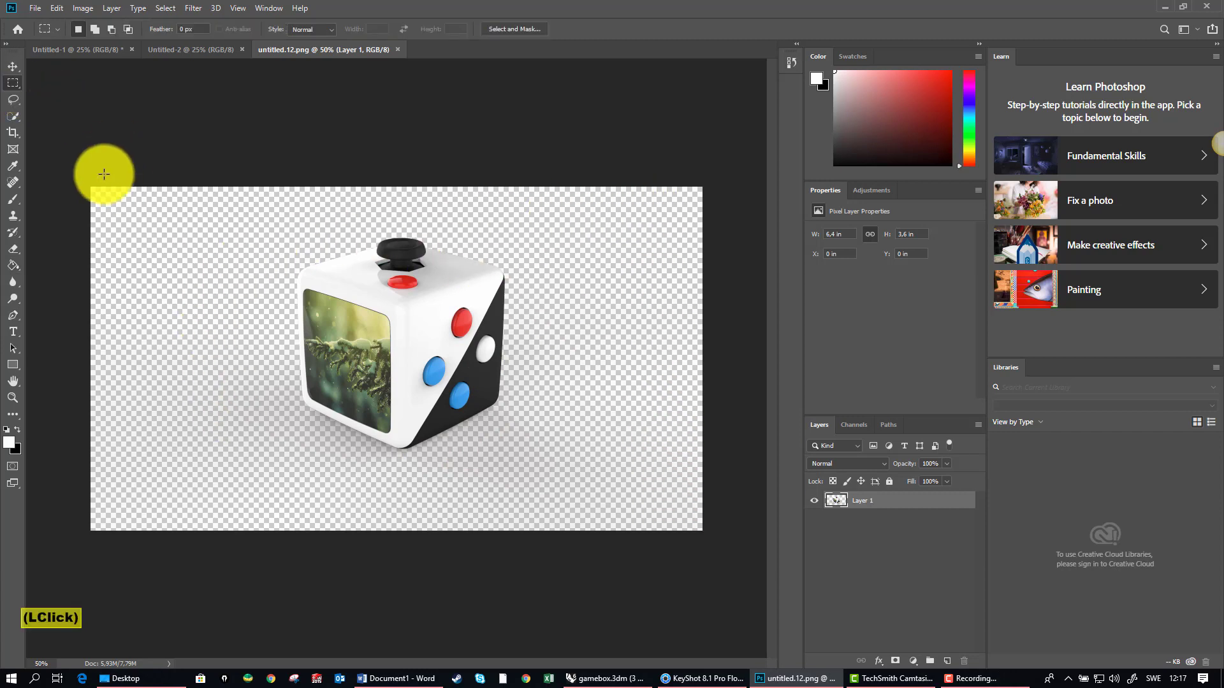
drag(65, 159, 725, 596)
key(ctrl+c)
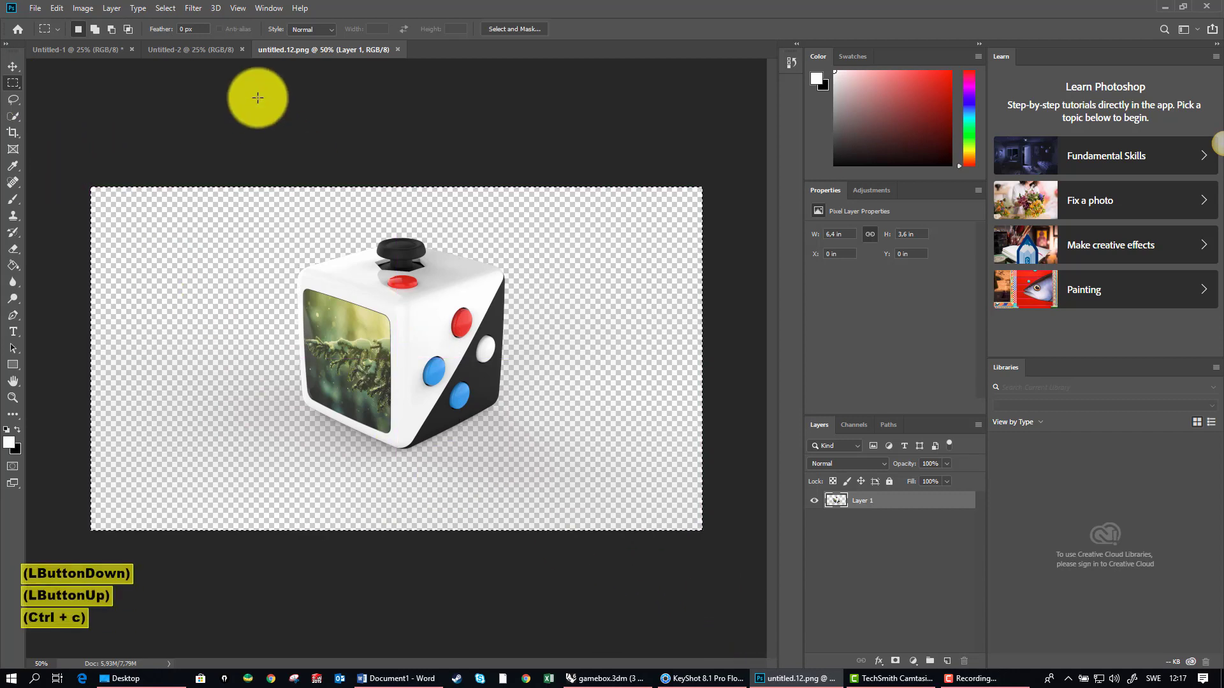
click(188, 48)
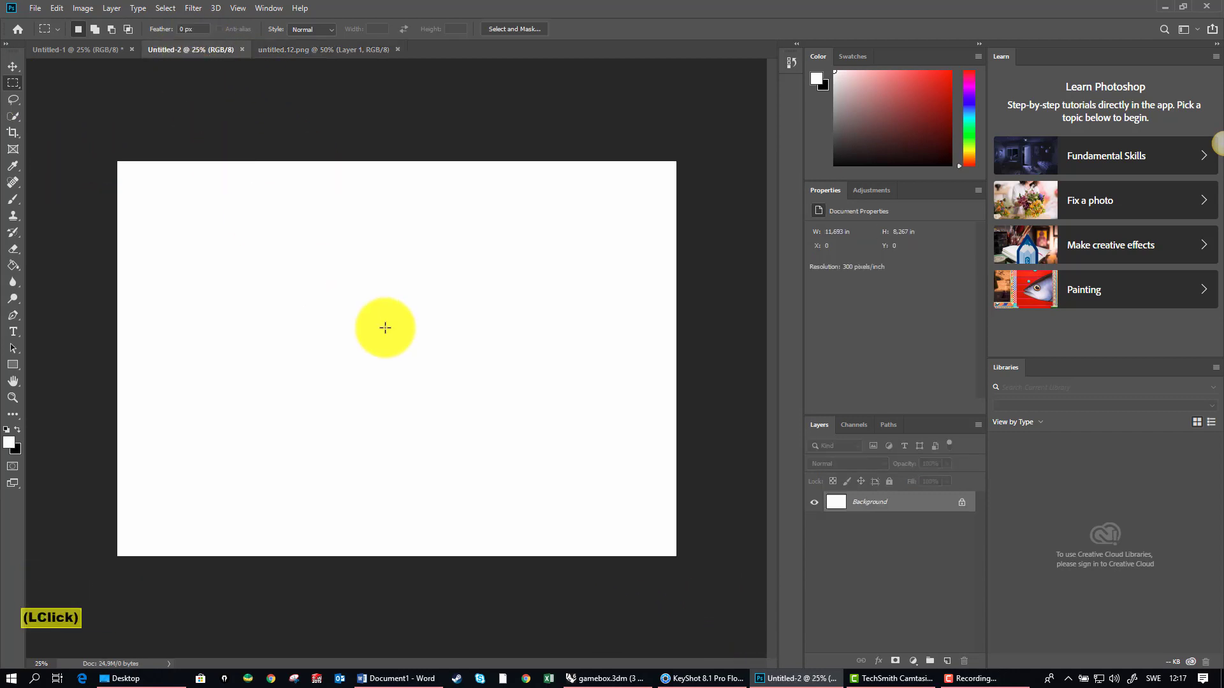
key(ctrl+v)
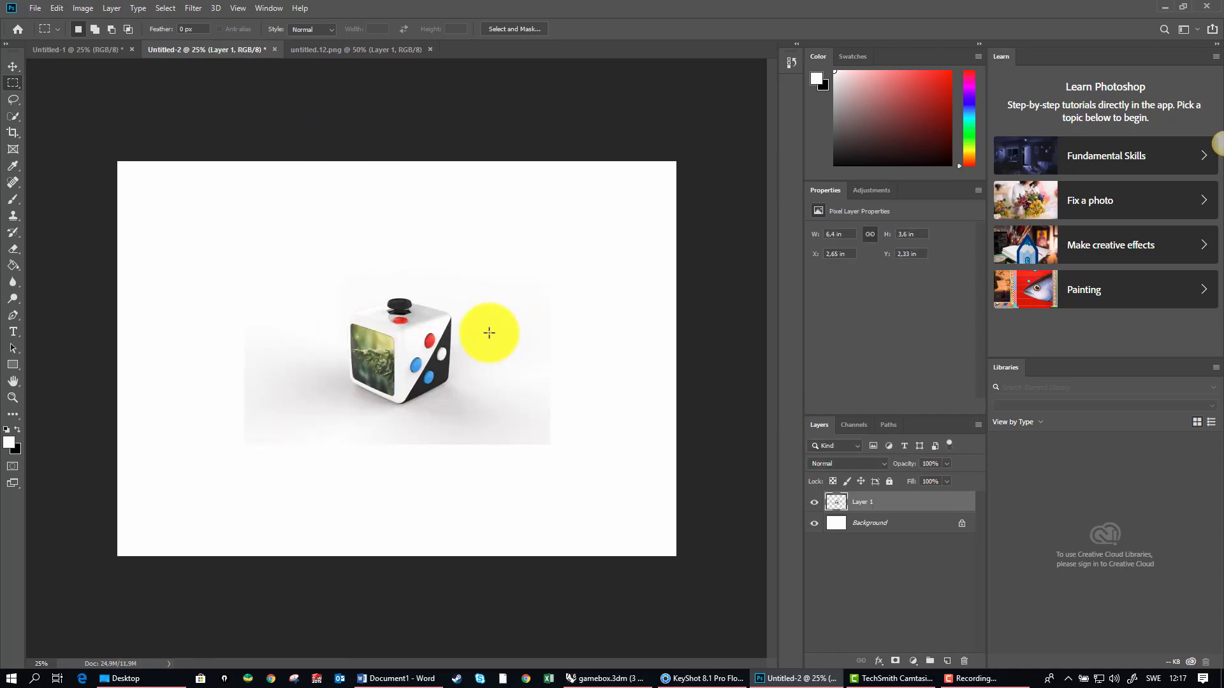
alt+scroll(357, 356, up, 2)
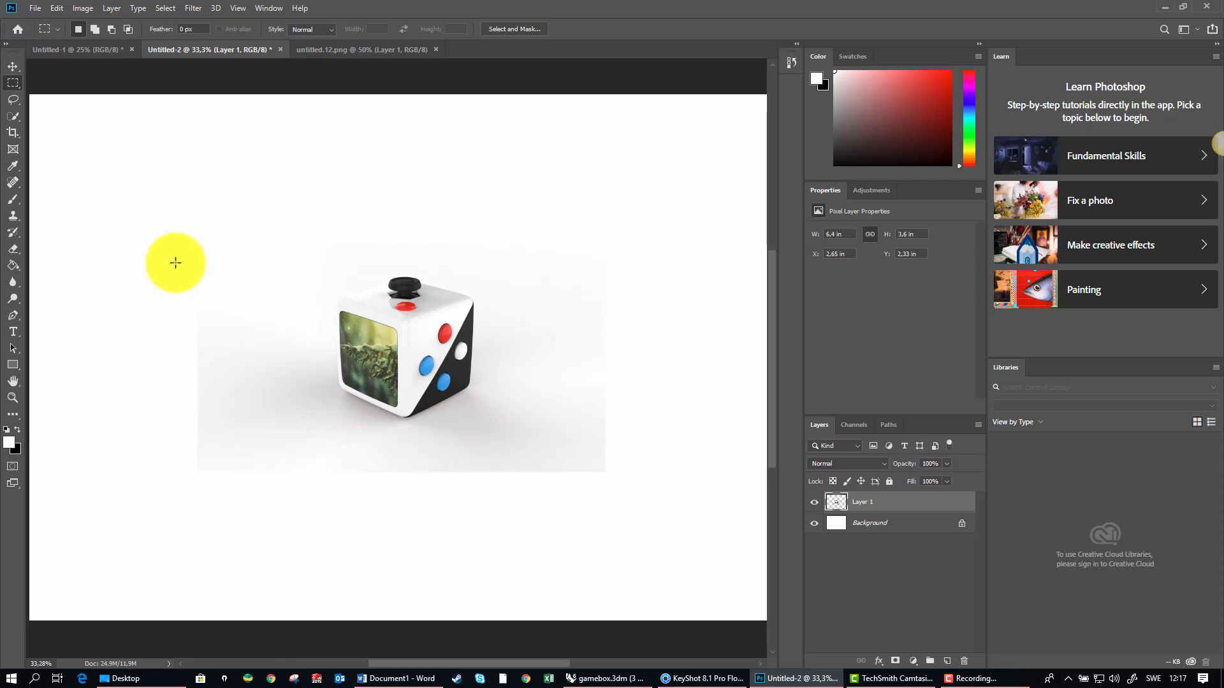
Step: Paste a second copy of the render and move it to the upper-left corner of the page
key(ctrl)
key(ctrl+j)
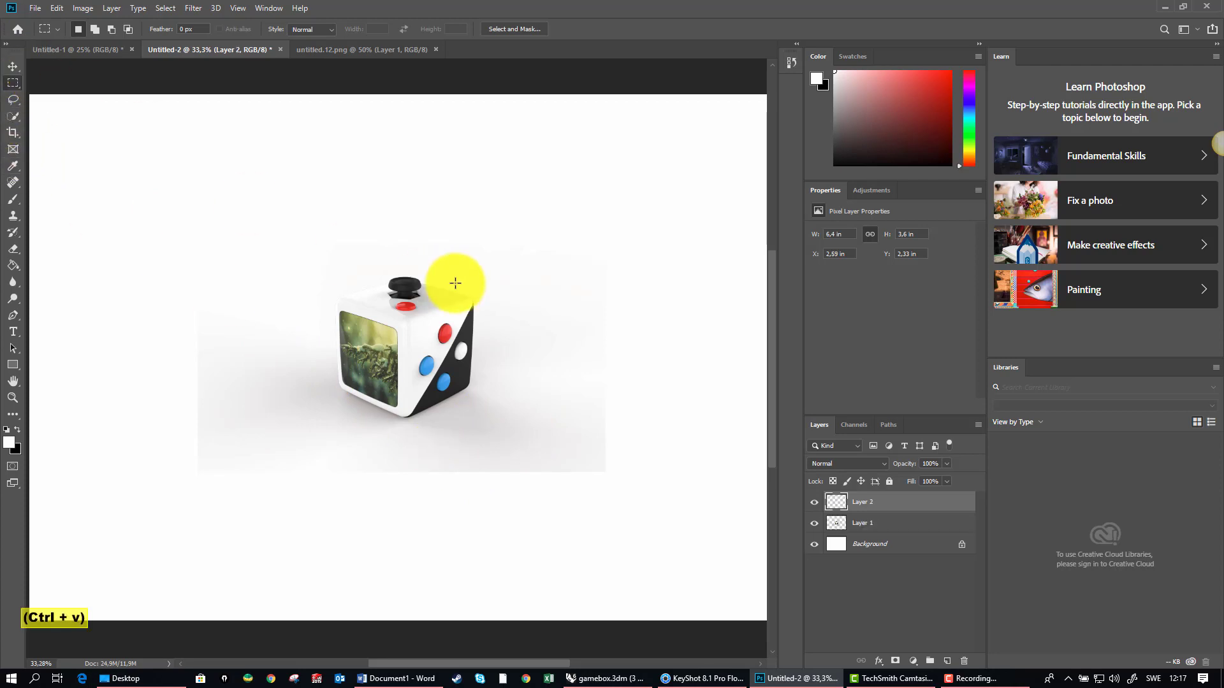
click(14, 68)
drag(443, 362, 242, 213)
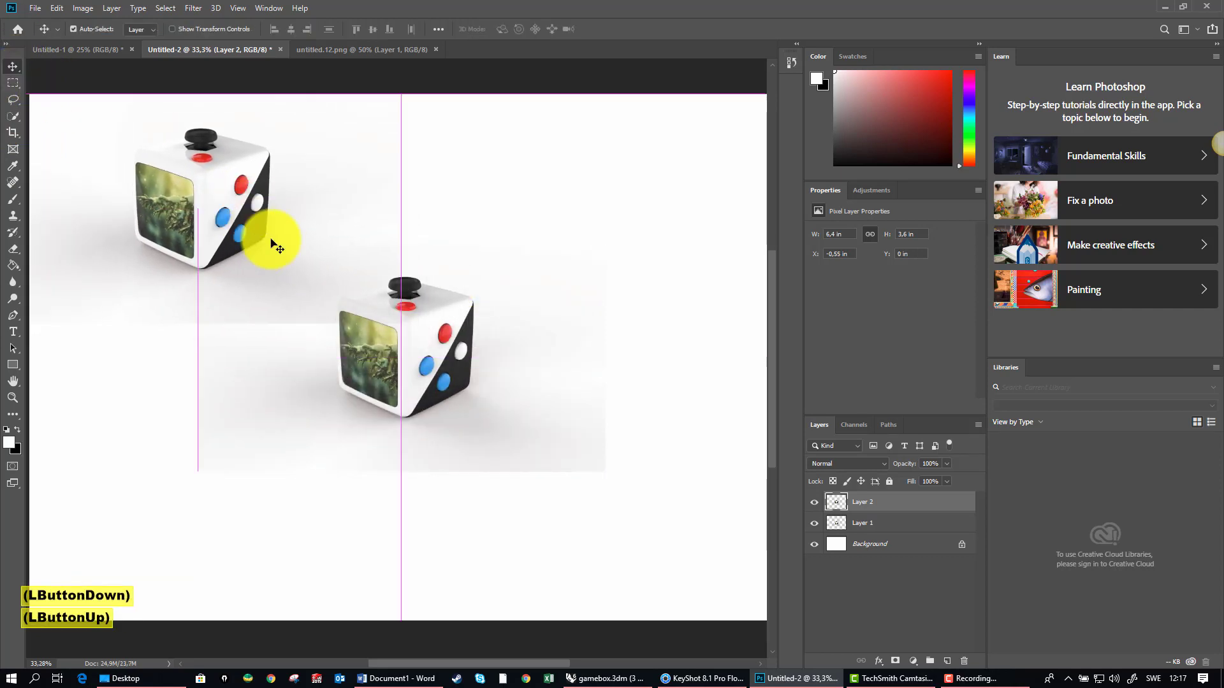
key(space)
drag(357, 344, 469, 402)
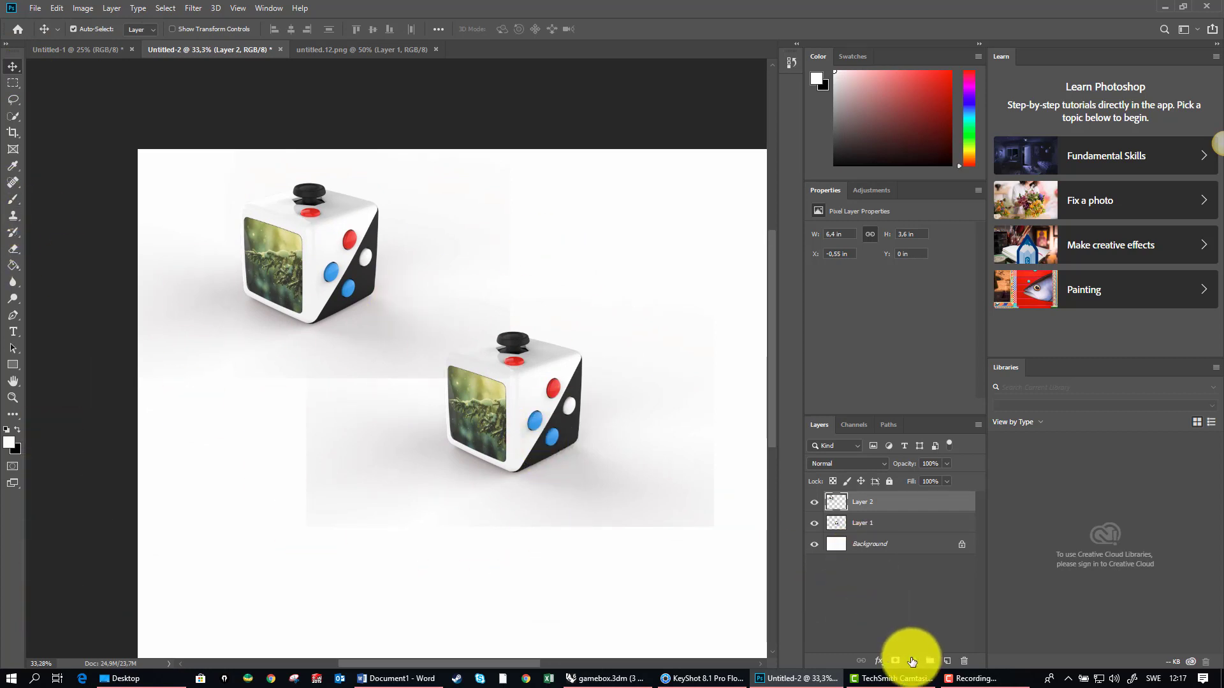
Step: Add a layer mask to Layer 2 and paint out its right and lower background edges with a soft black 511 px brush
click(895, 661)
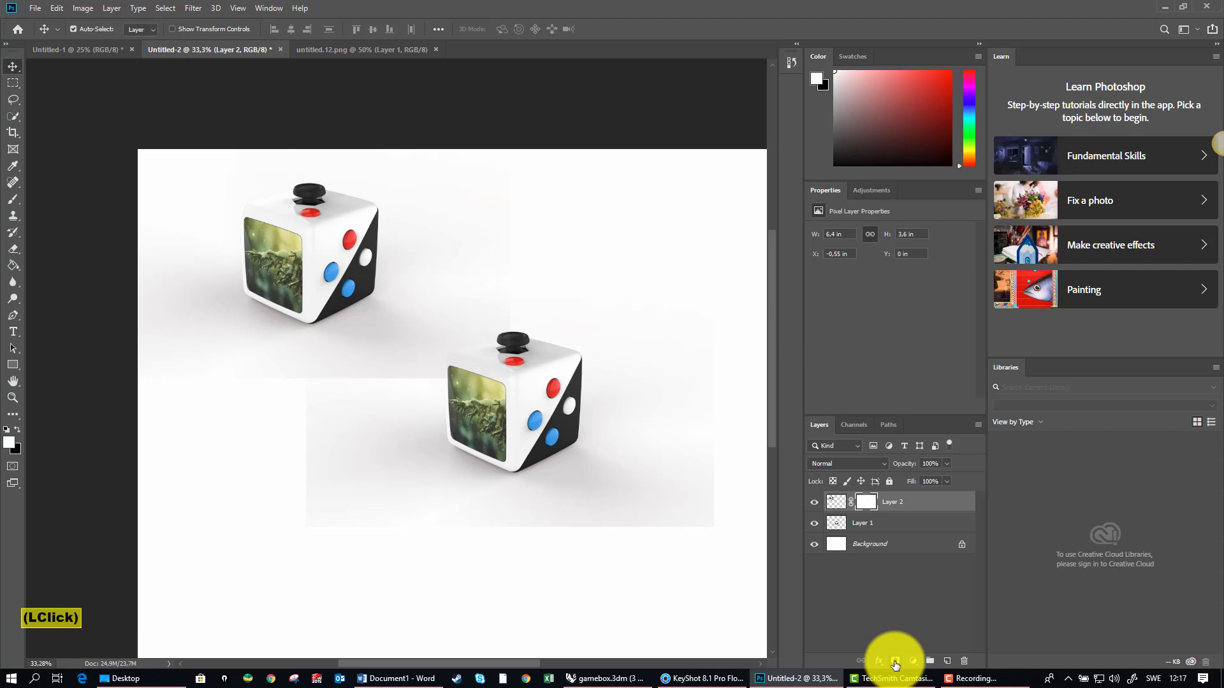
click(11, 201)
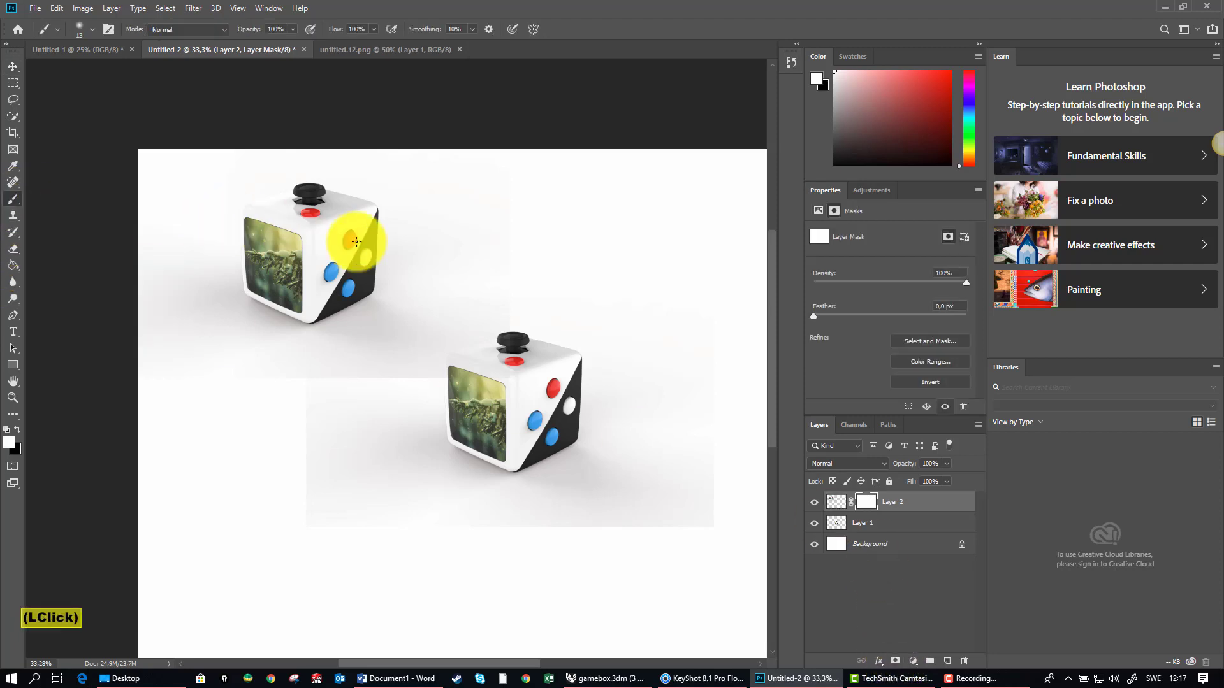
right_click(483, 261)
drag(556, 289, 624, 289)
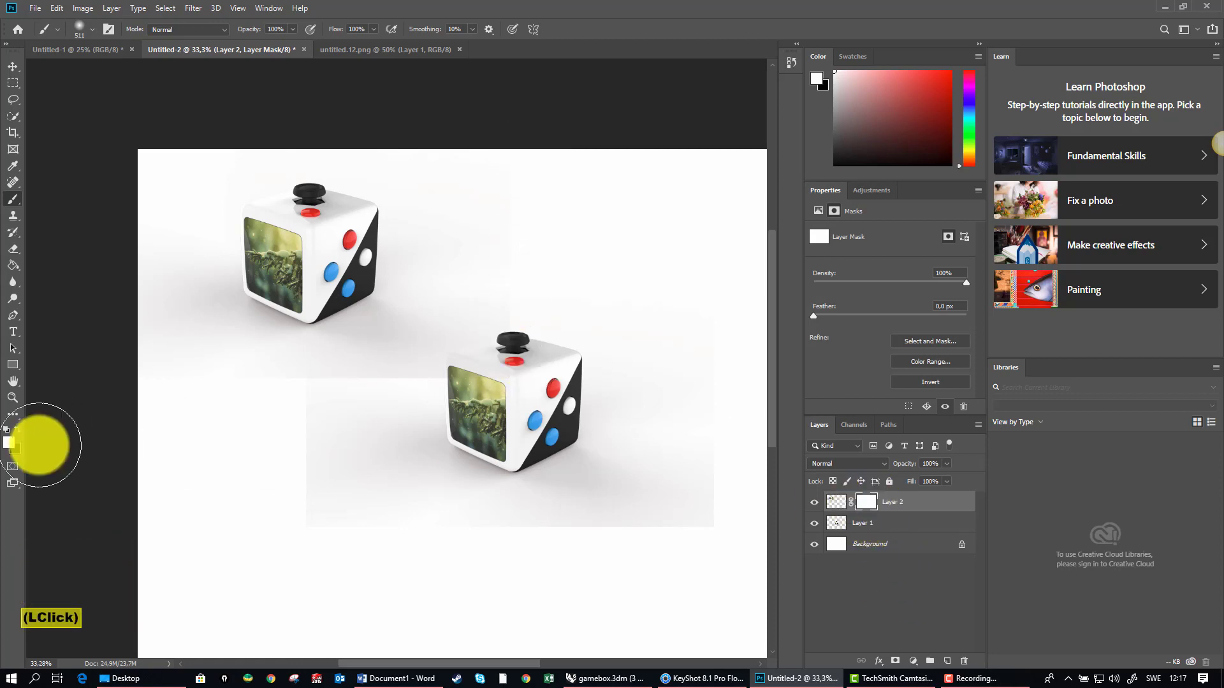
drag(516, 402, 516, 402)
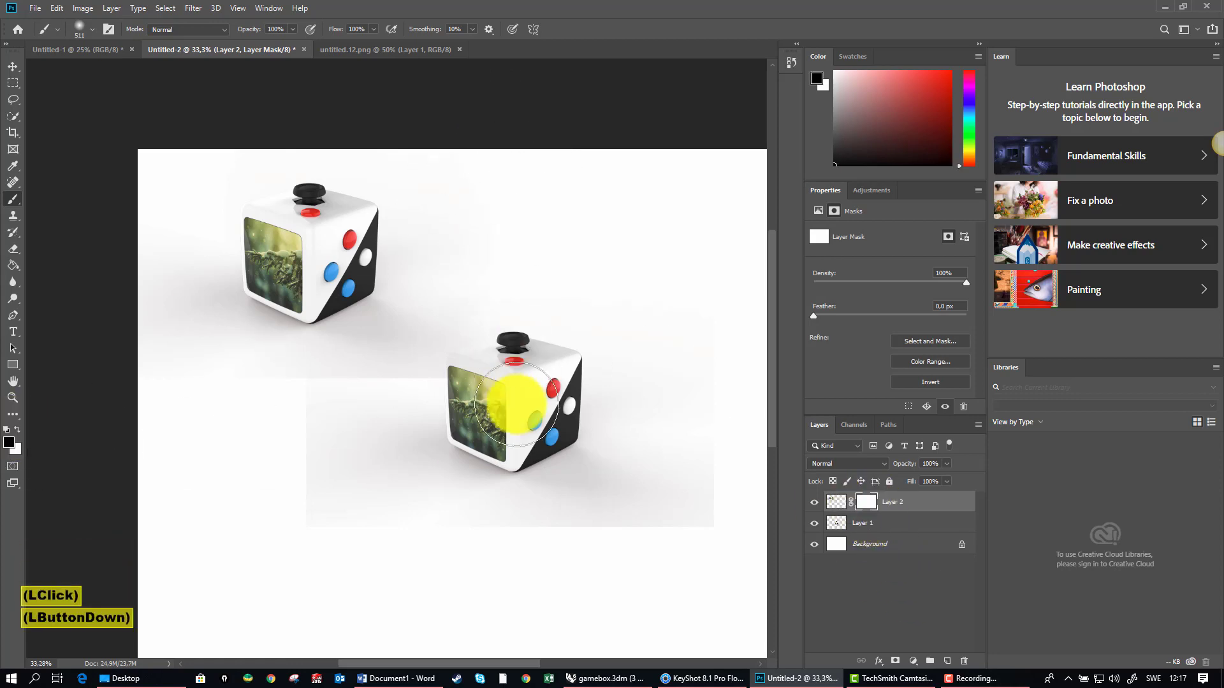
click(546, 391)
click(451, 450)
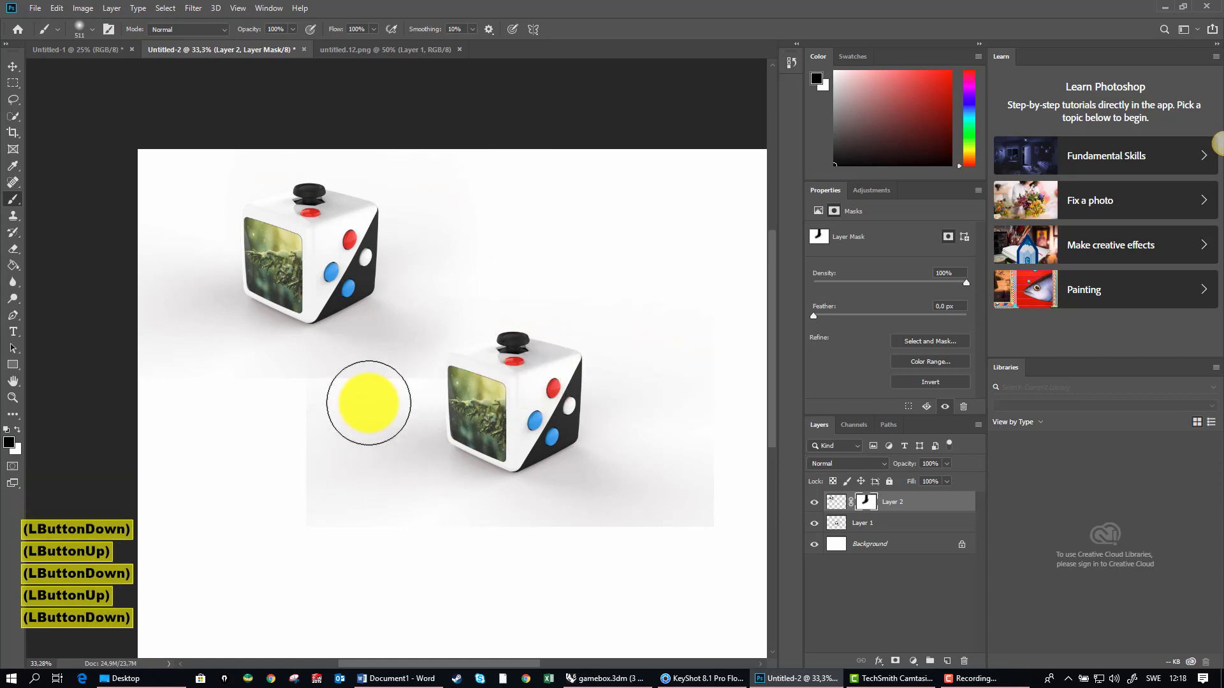
drag(402, 408, 140, 409)
drag(338, 435, 241, 421)
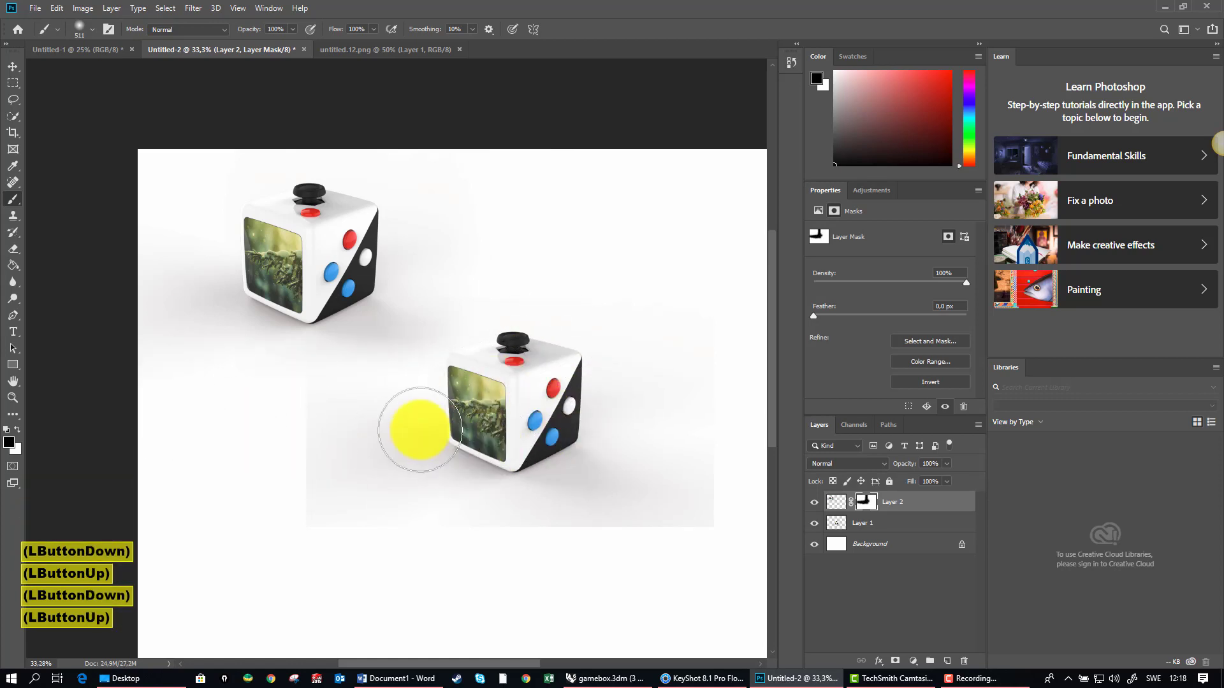
drag(415, 425, 180, 410)
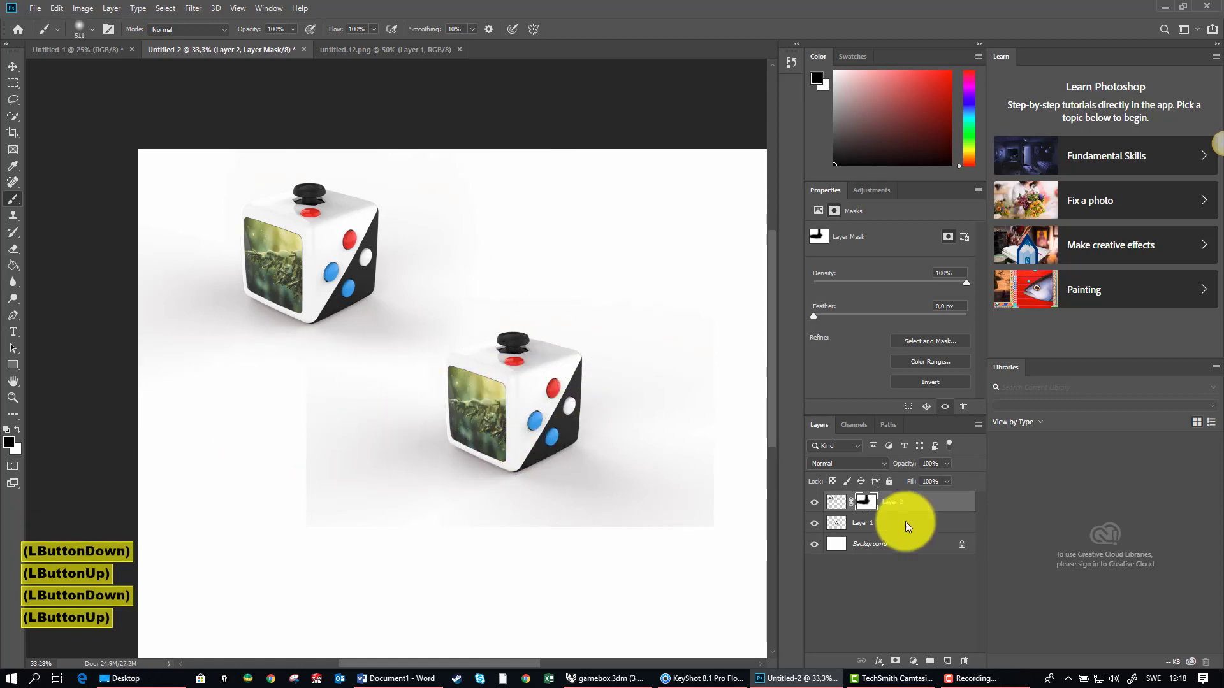
Step: Add a layer mask to Layer 1 and paint black around the box to fade out the render's hard background edges
click(861, 529)
click(895, 660)
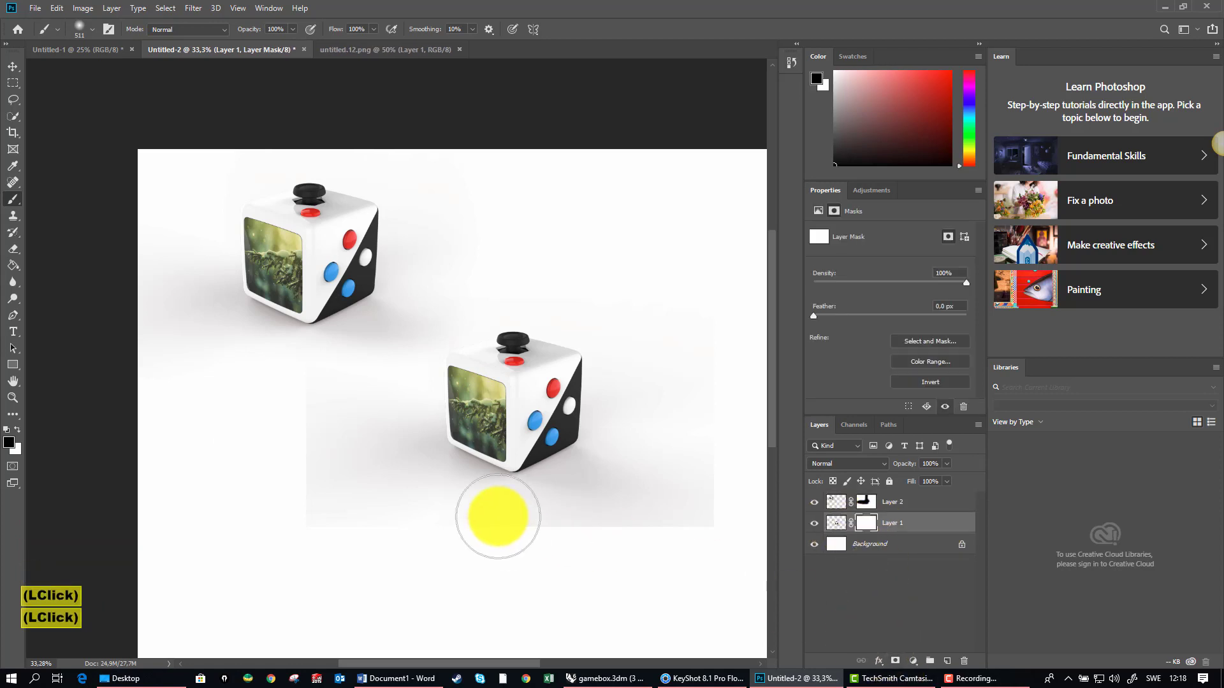
mouse_move(281, 555)
mouse_down()
mouse_move(301, 300)
mouse_move(457, 612)
mouse_move(315, 537)
mouse_up()
drag(315, 538, 758, 593)
mouse_move(766, 599)
mouse_down()
mouse_move(767, 546)
mouse_move(768, 599)
mouse_up()
drag(480, 574, 836, 537)
drag(719, 232, 743, 559)
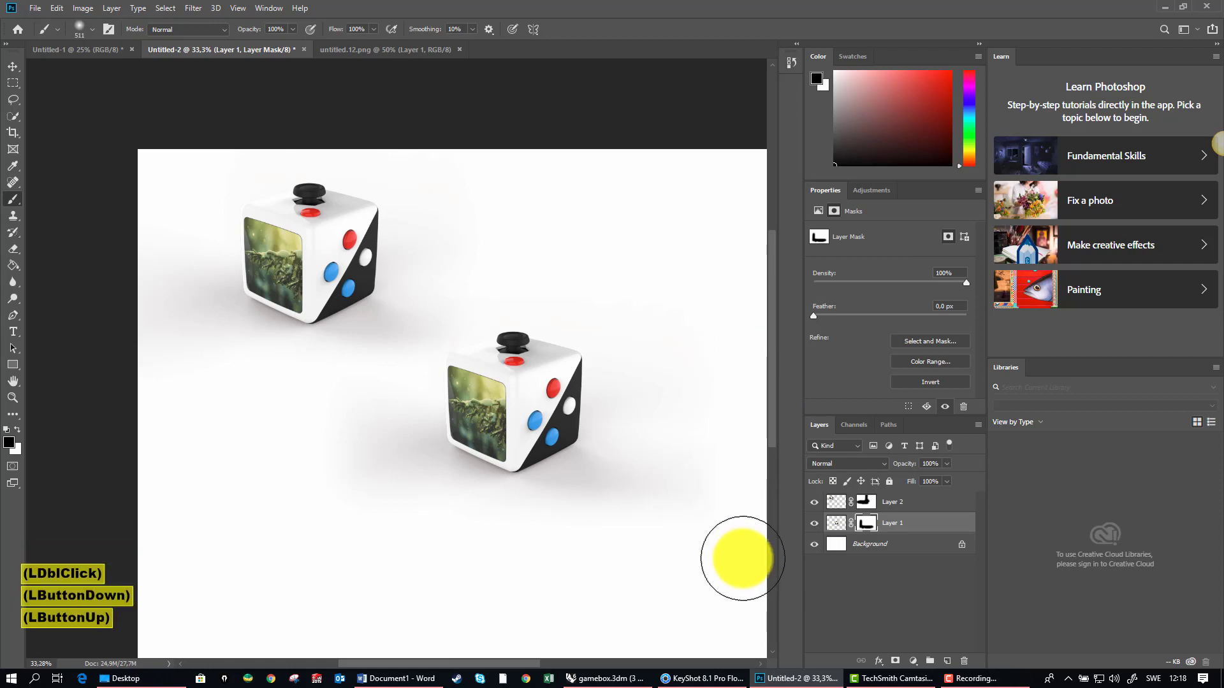
mouse_move(720, 201)
mouse_down()
mouse_move(735, 542)
mouse_move(704, 231)
mouse_up()
mouse_move(704, 231)
mouse_down()
mouse_move(631, 223)
mouse_move(687, 232)
mouse_move(257, 295)
mouse_move(504, 260)
mouse_up()
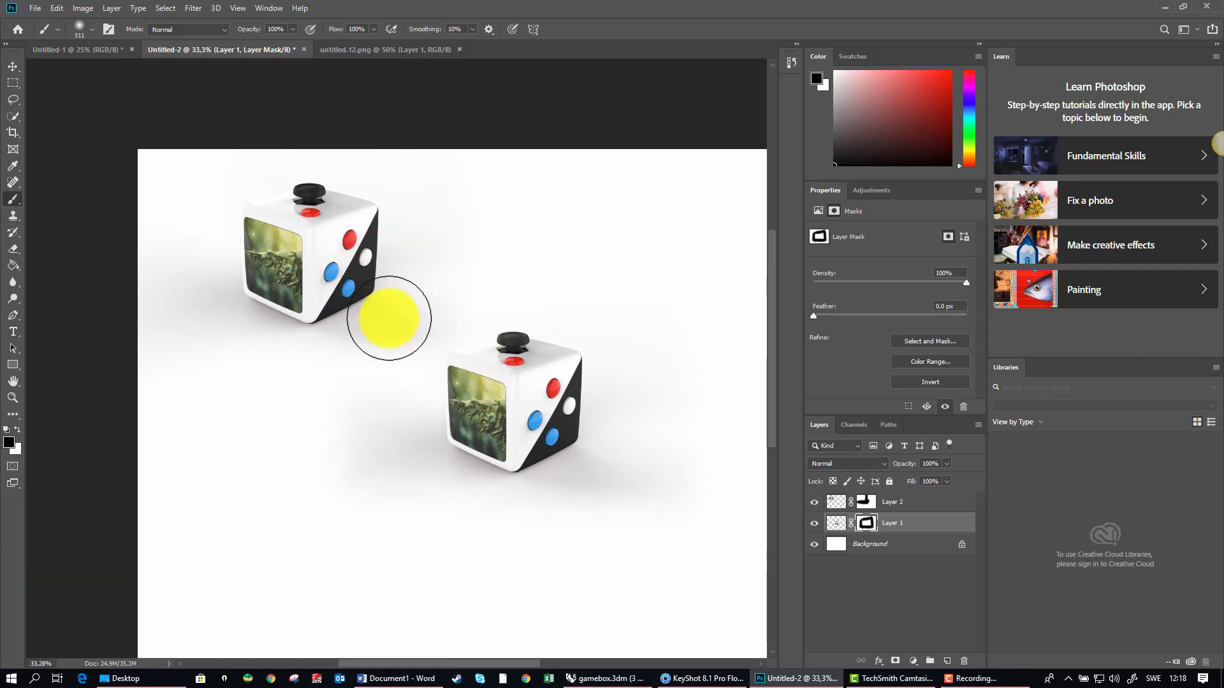